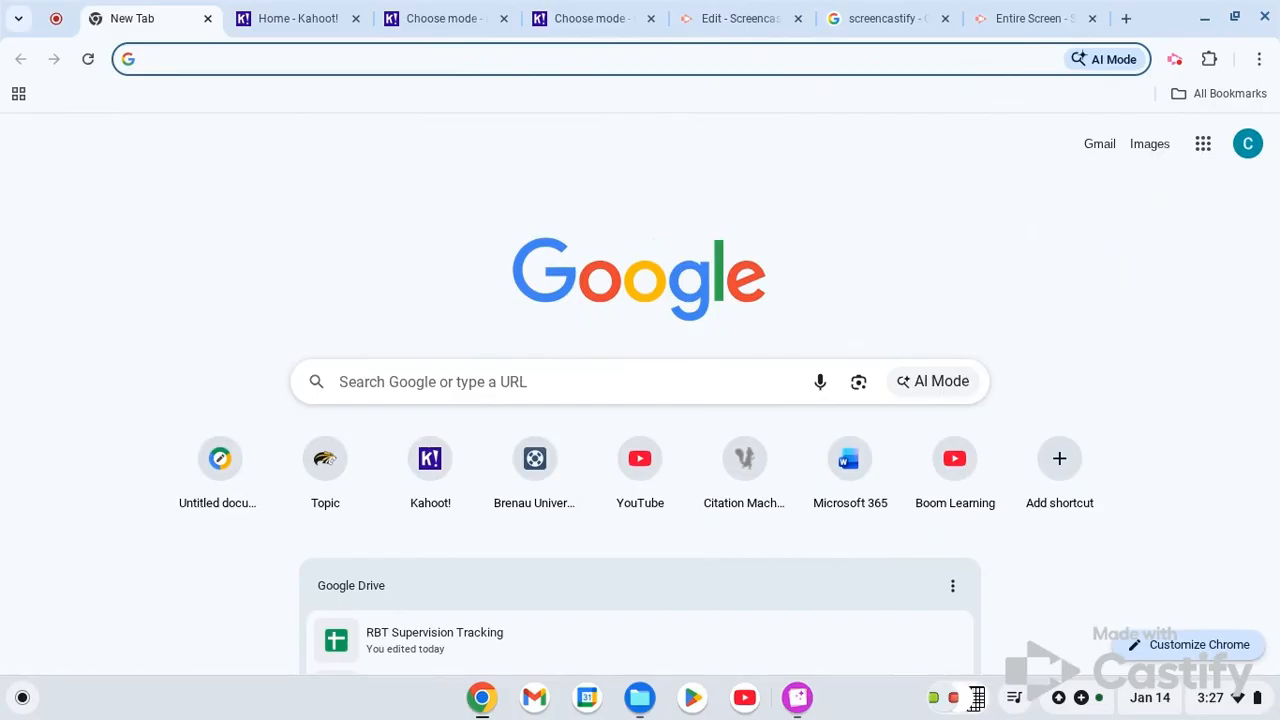
pyautogui.write('ww')
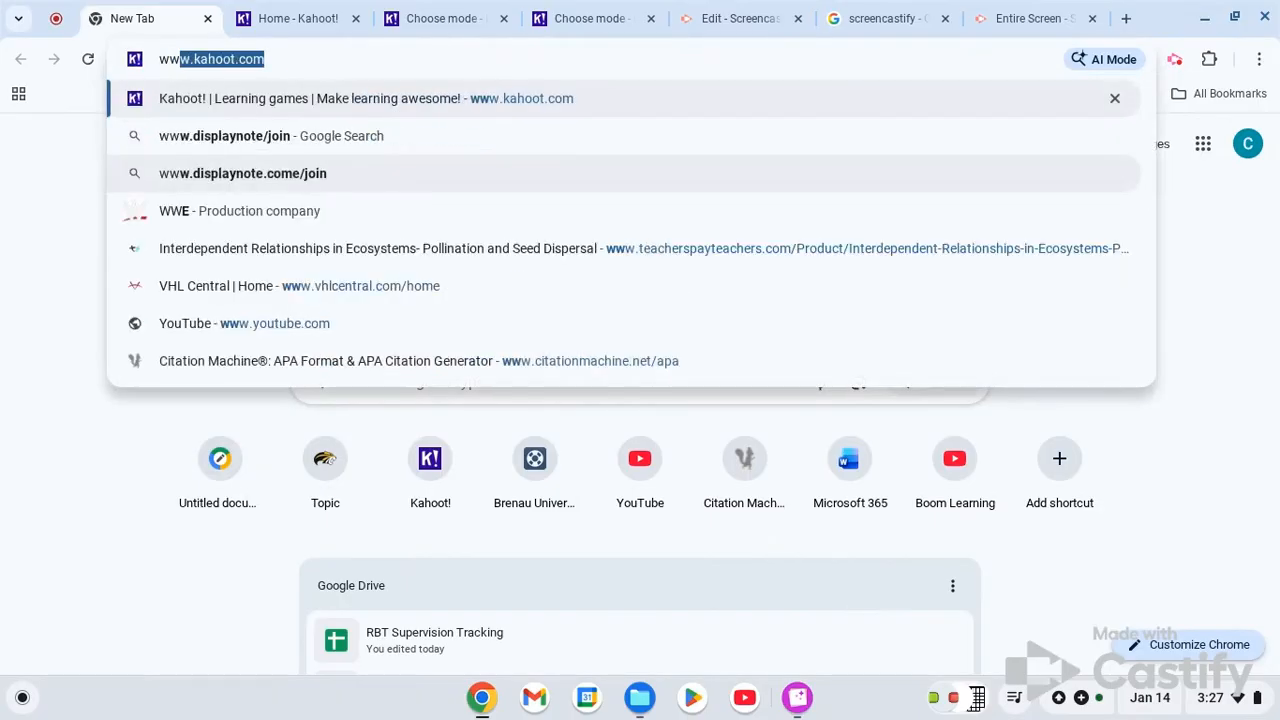
pyautogui.write('w.kahoot.')
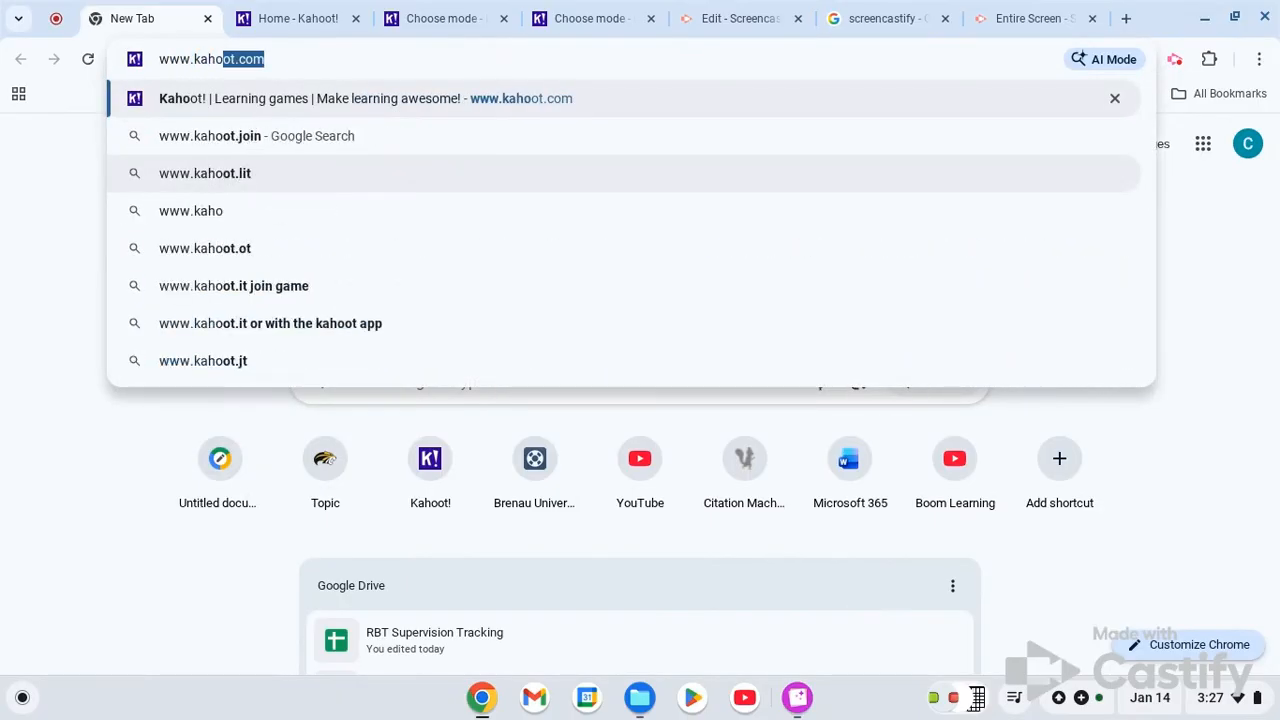
pyautogui.write('com')
pyautogui.press('Return')
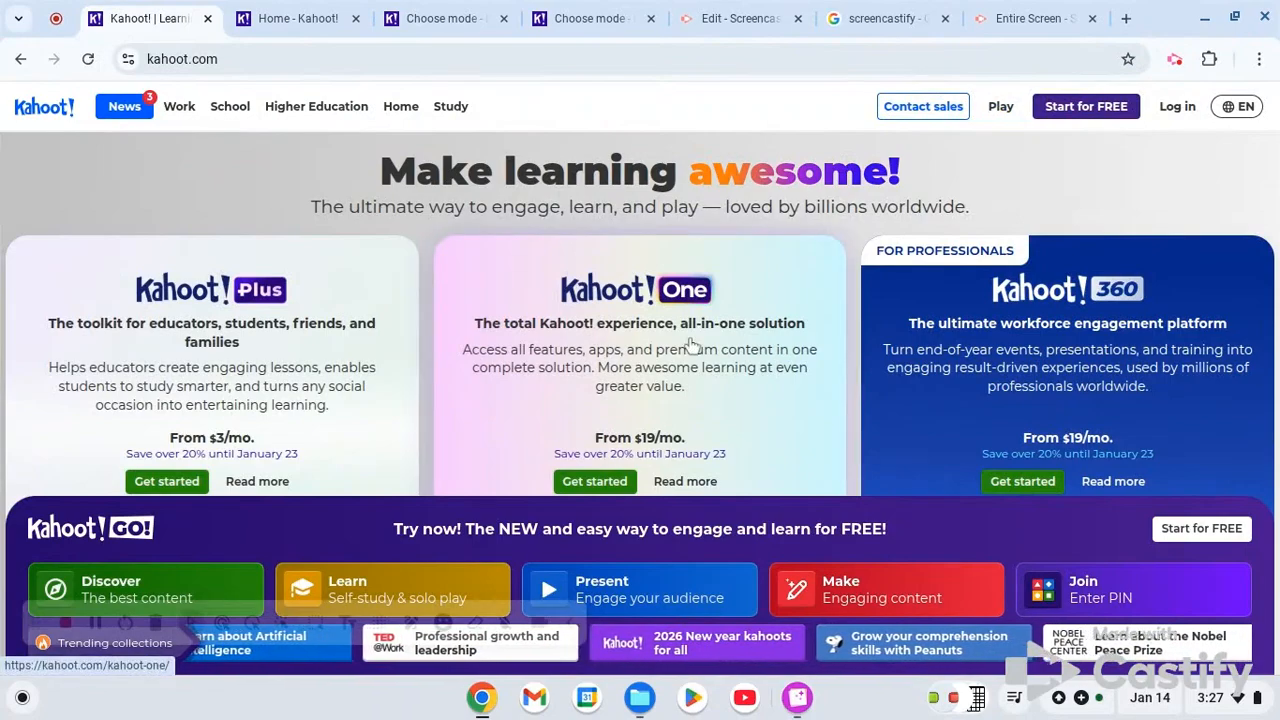
# - Begin a free Kahoot! registration as a teacher and proceed to the sign-up options
pyautogui.scroll(-1, 250, 284)
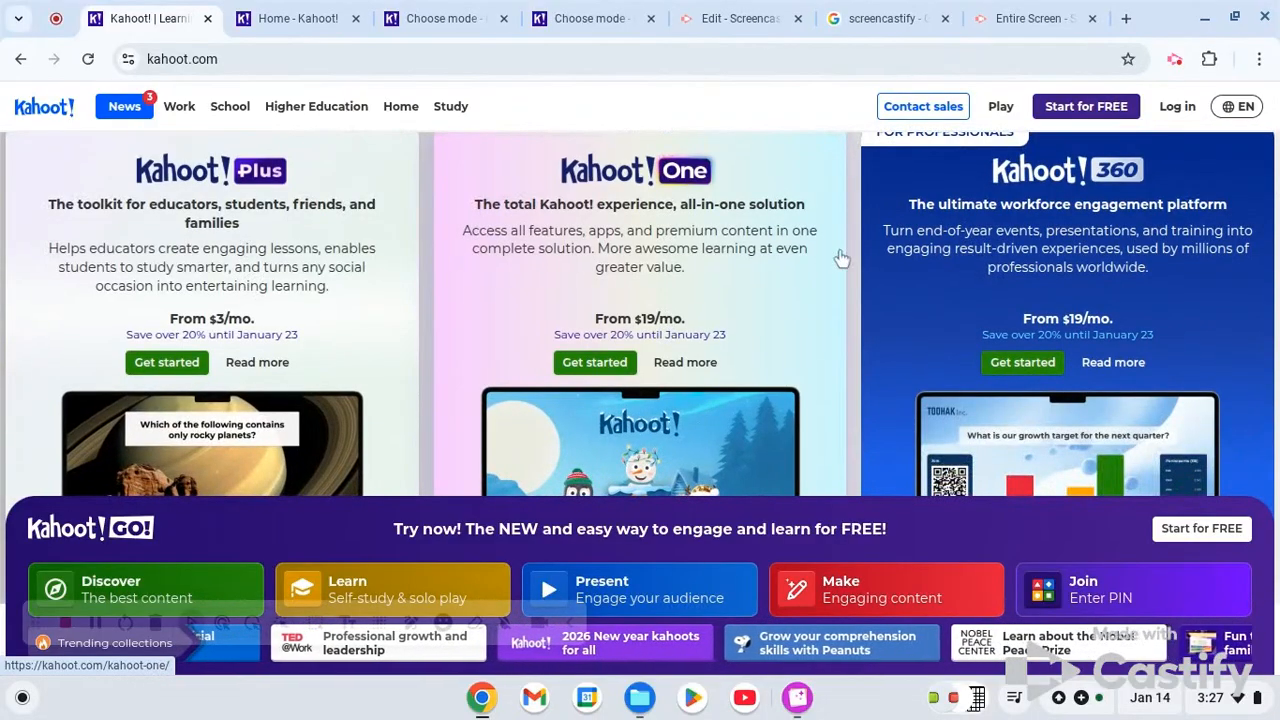
pyautogui.scroll(1, 846, 260)
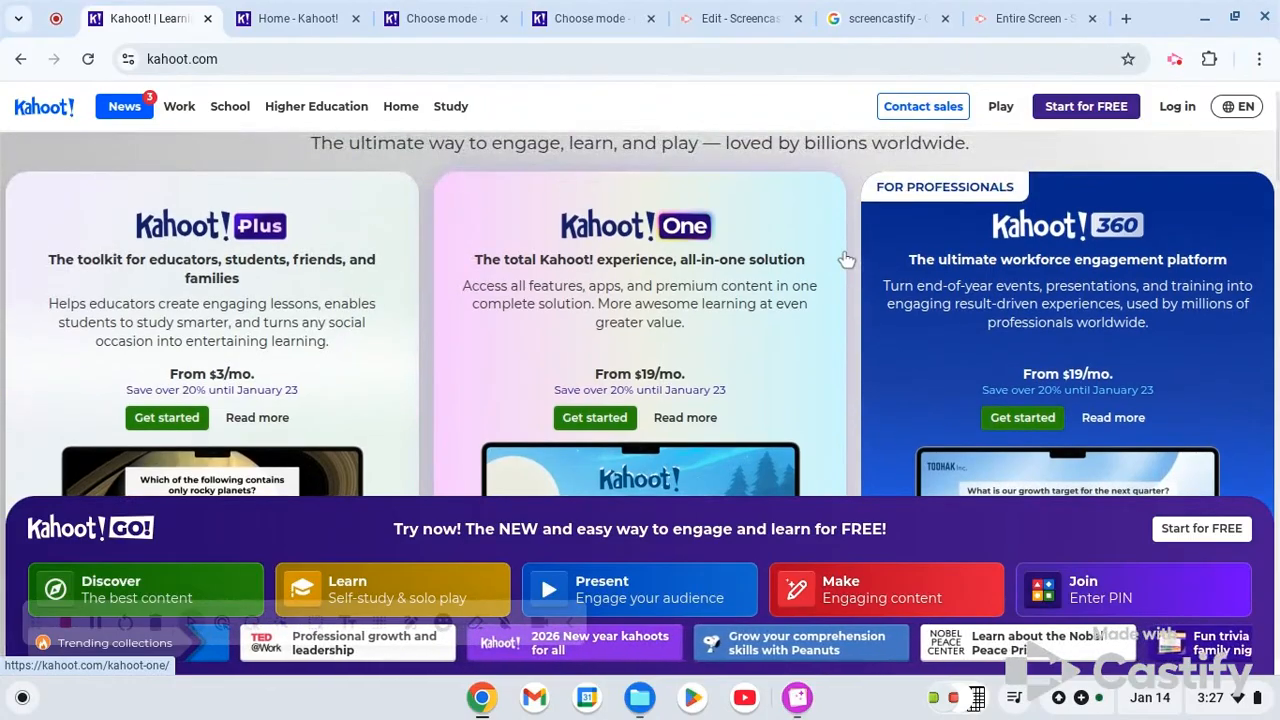
pyautogui.scroll(1, 640, 324)
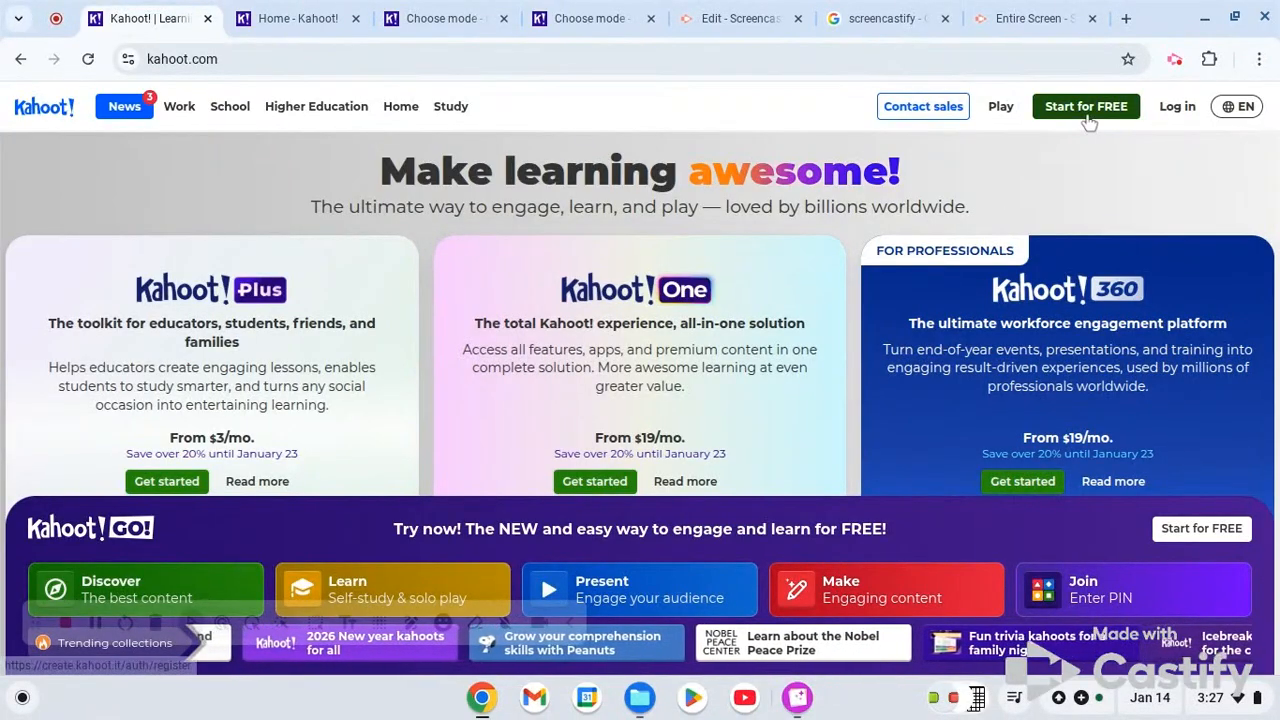
pyautogui.click(1086, 110)
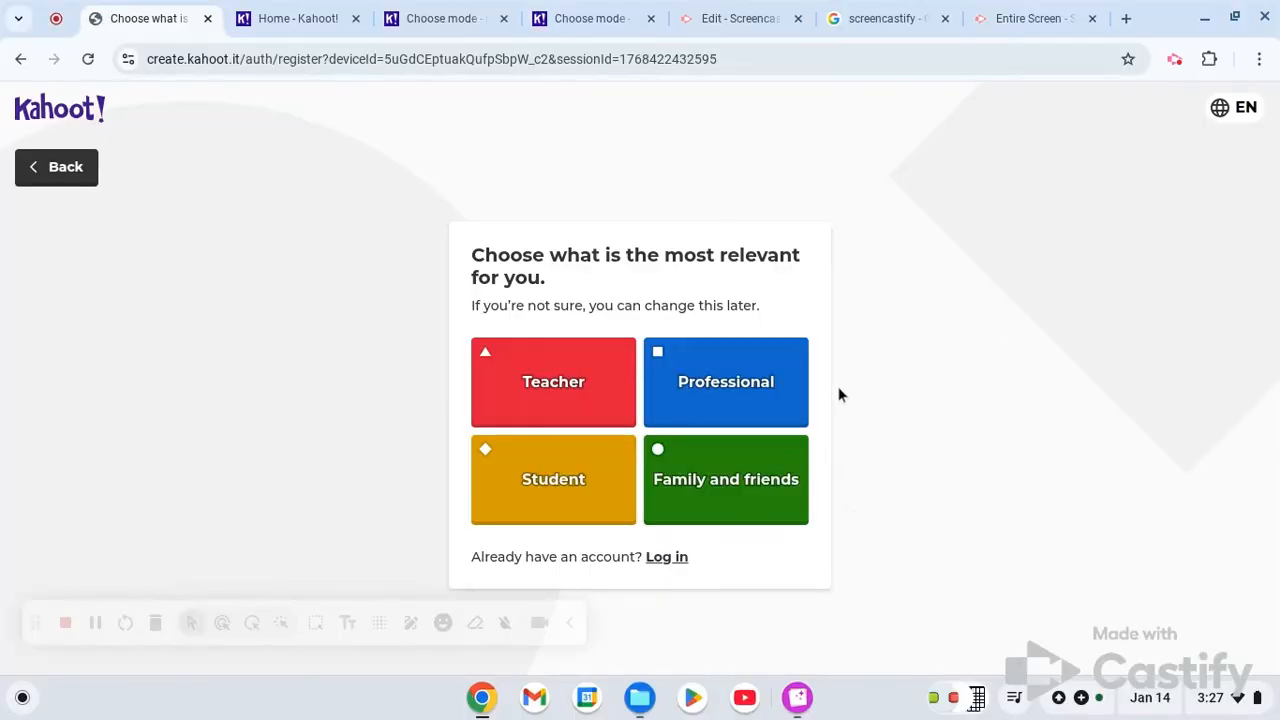
pyautogui.click(569, 409)
pyautogui.click(580, 362)
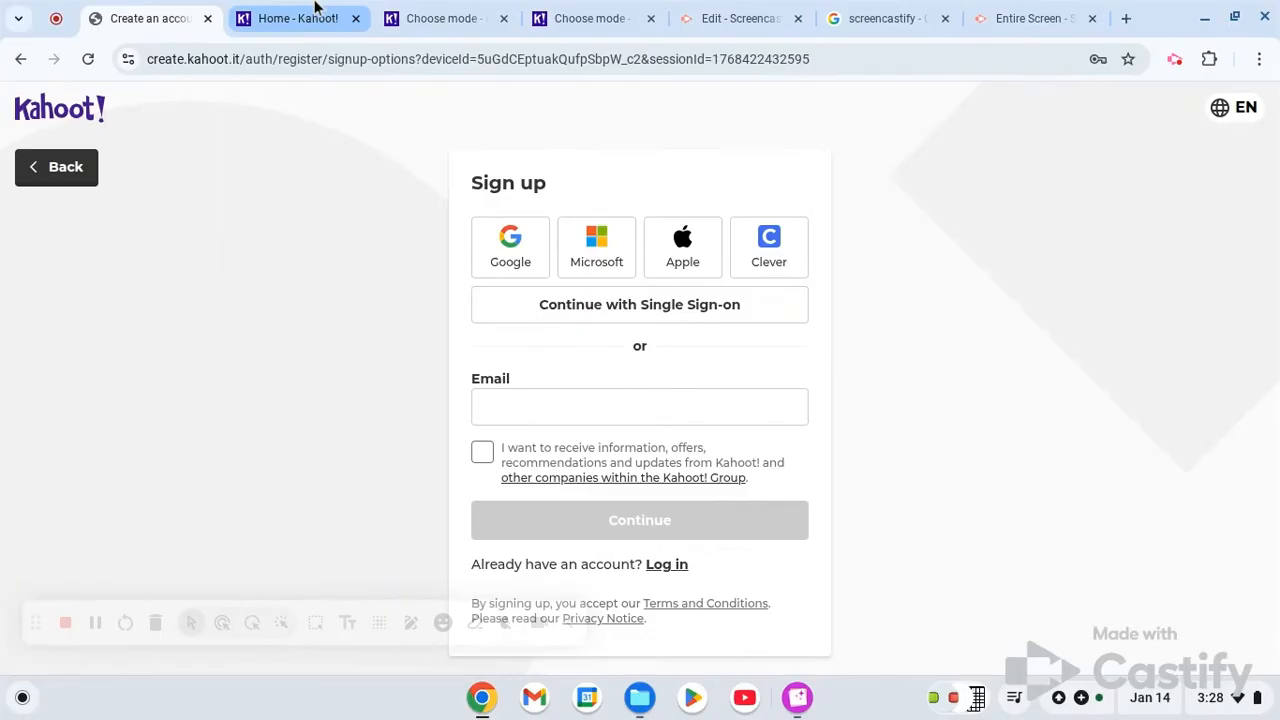
# - Switch to the already signed-in Kahoot! home page and open its Discover section
pyautogui.moveTo(314, 7)
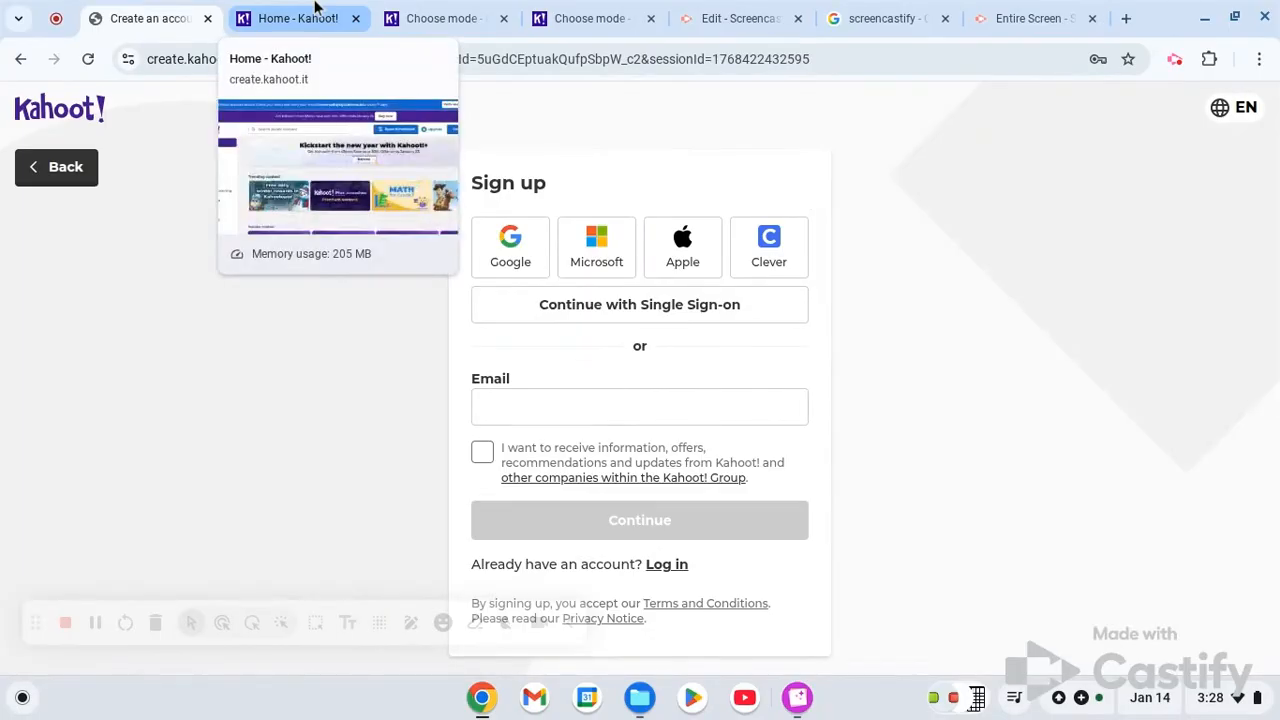
pyautogui.click(314, 7)
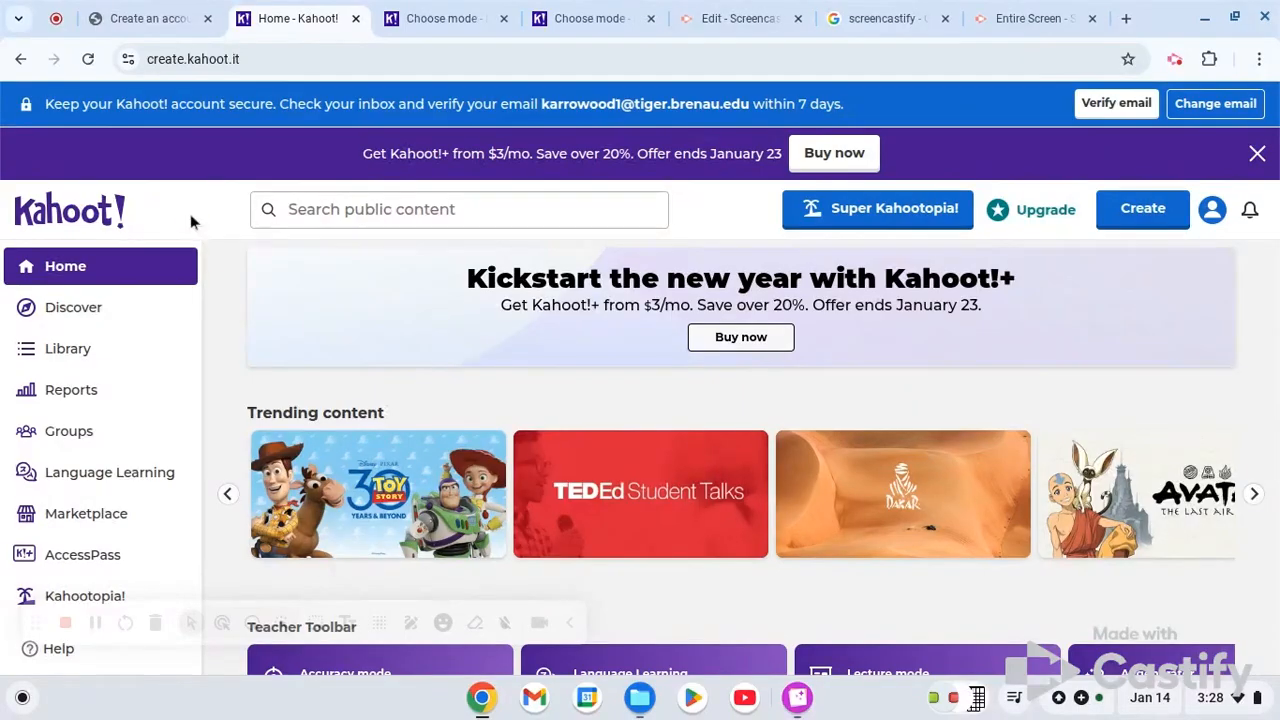
pyautogui.click(140, 312)
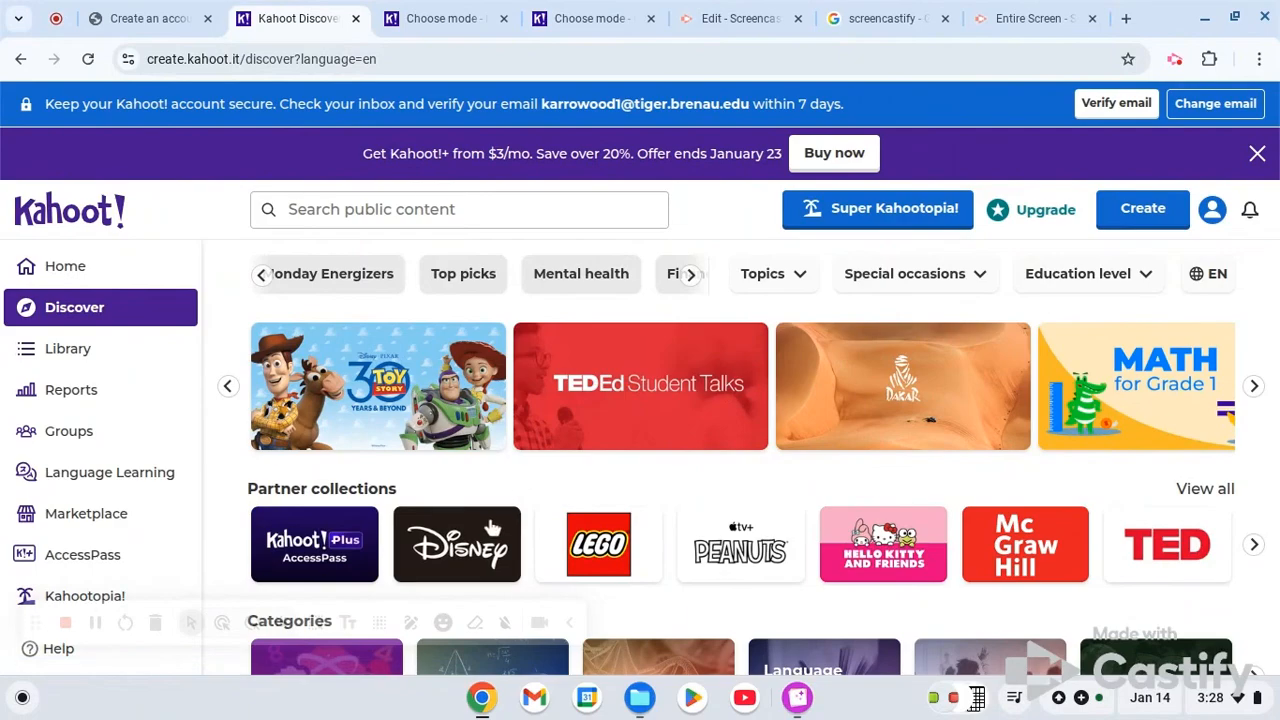
# - Examine the Discover page's partner collections, categories, featured kahoots, channels, grade-specific resources and marketplace courses
pyautogui.scroll(-2, 585, 485)
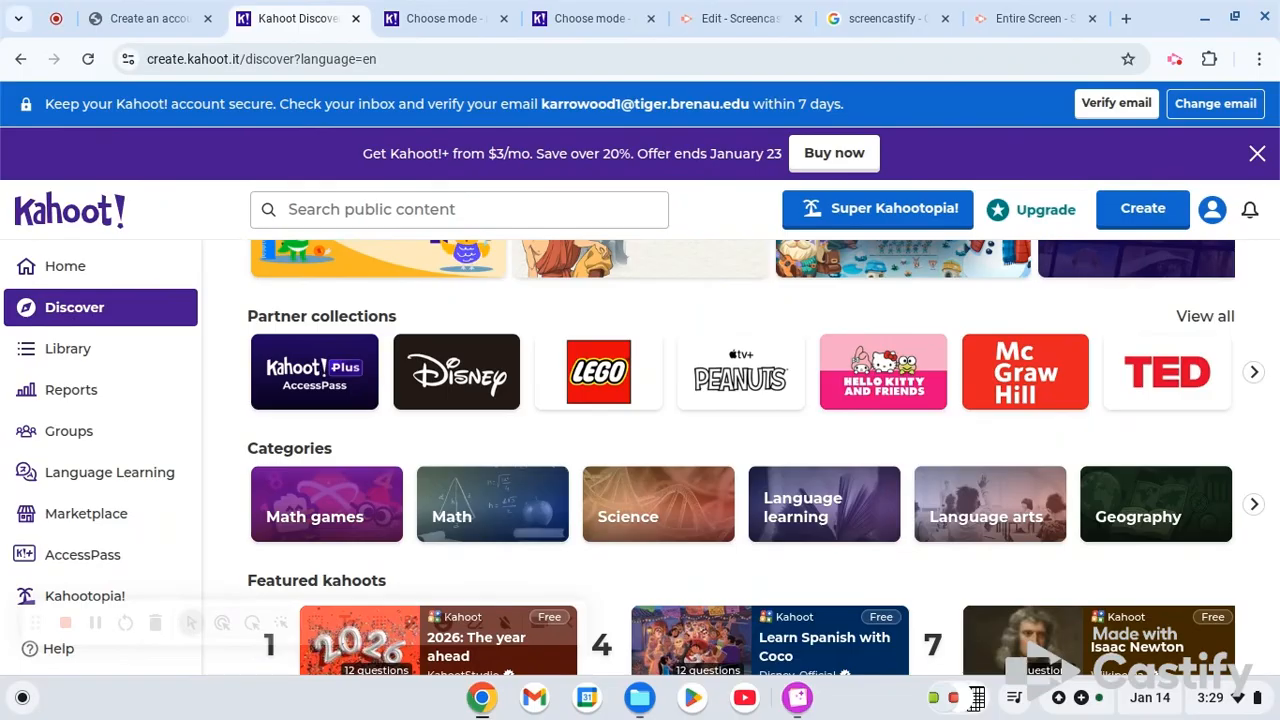
pyautogui.scroll(-2, 740, 460)
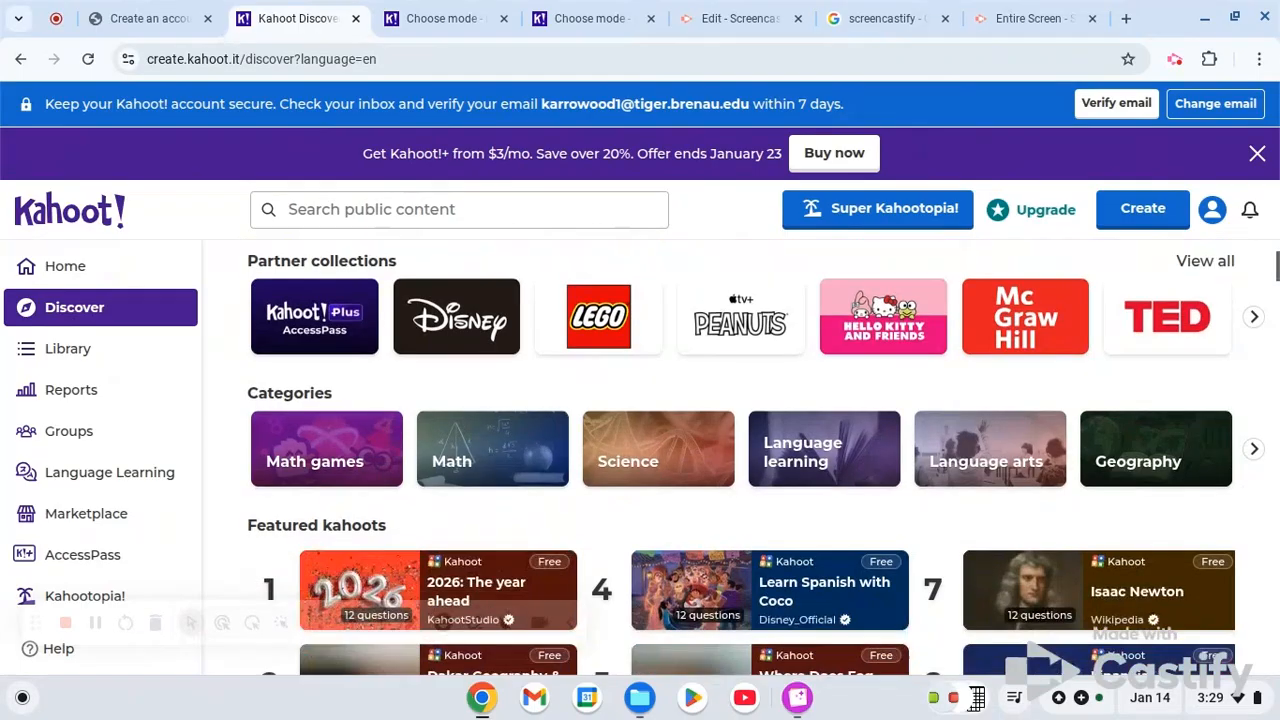
pyautogui.scroll(-8, 744, 443)
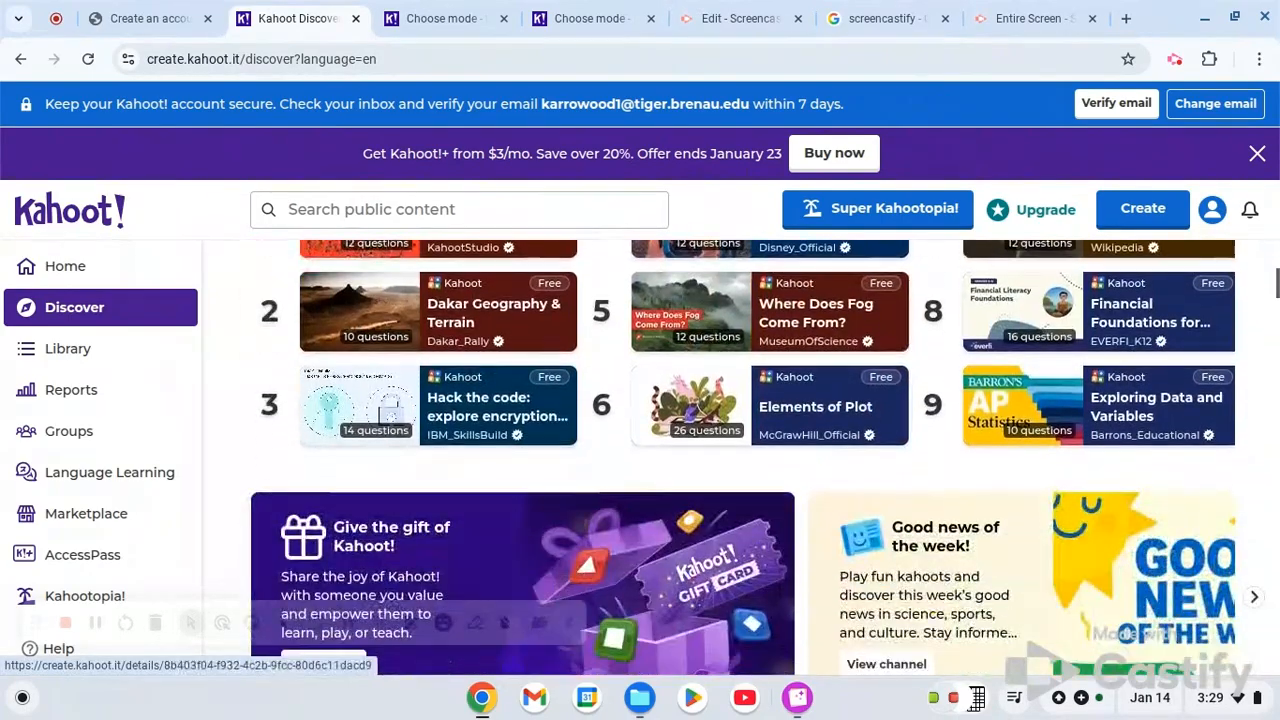
pyautogui.scroll(8, 744, 443)
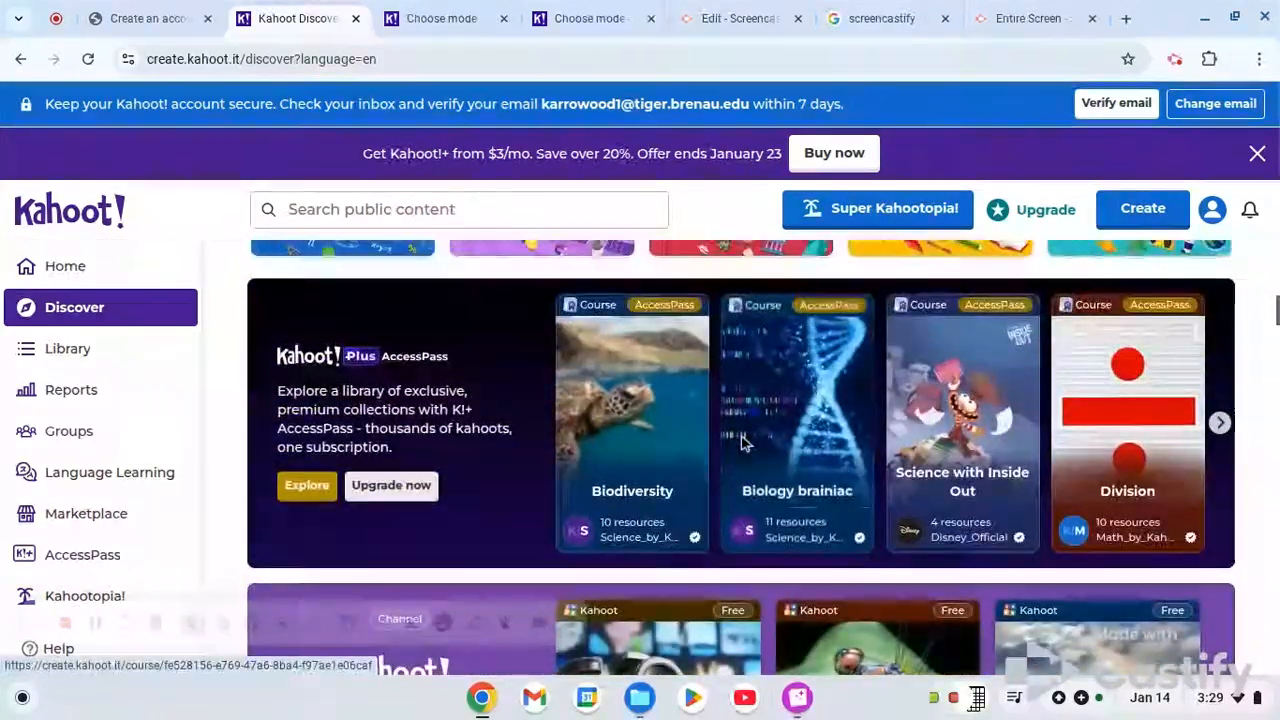
pyautogui.scroll(1, 383, 503)
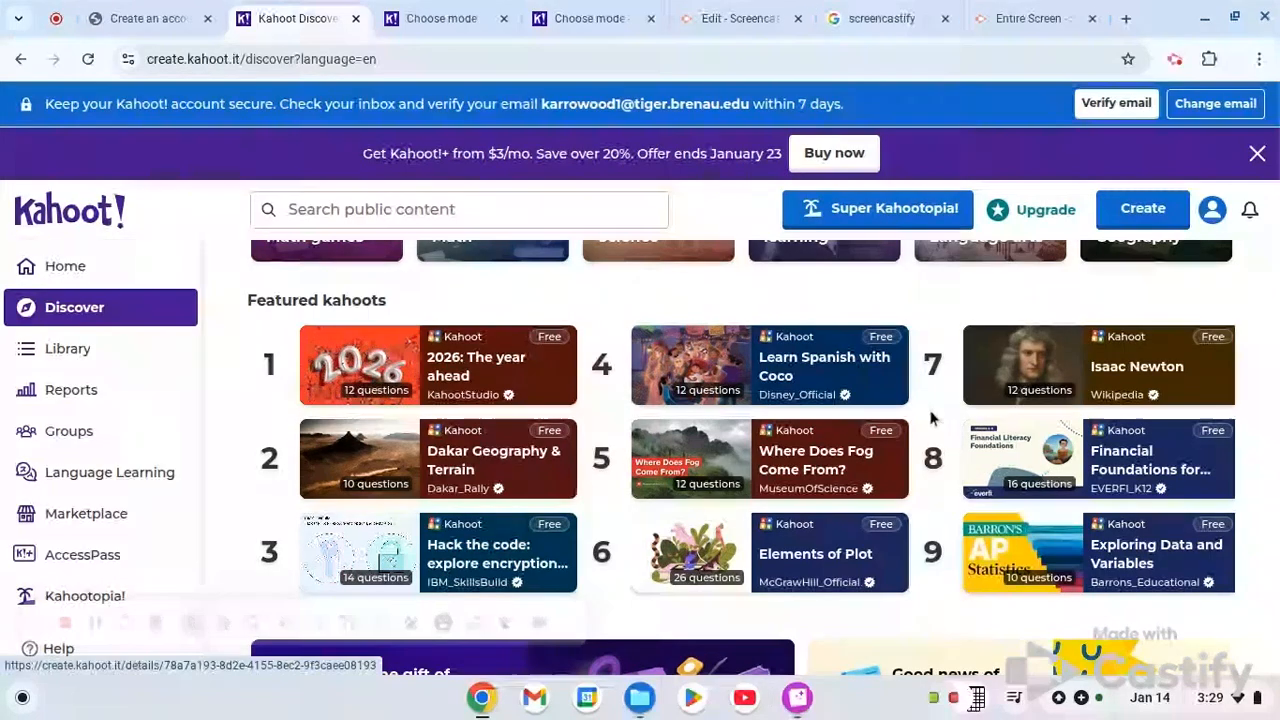
pyautogui.scroll(-5, 970, 428)
pyautogui.scroll(-2, 926, 416)
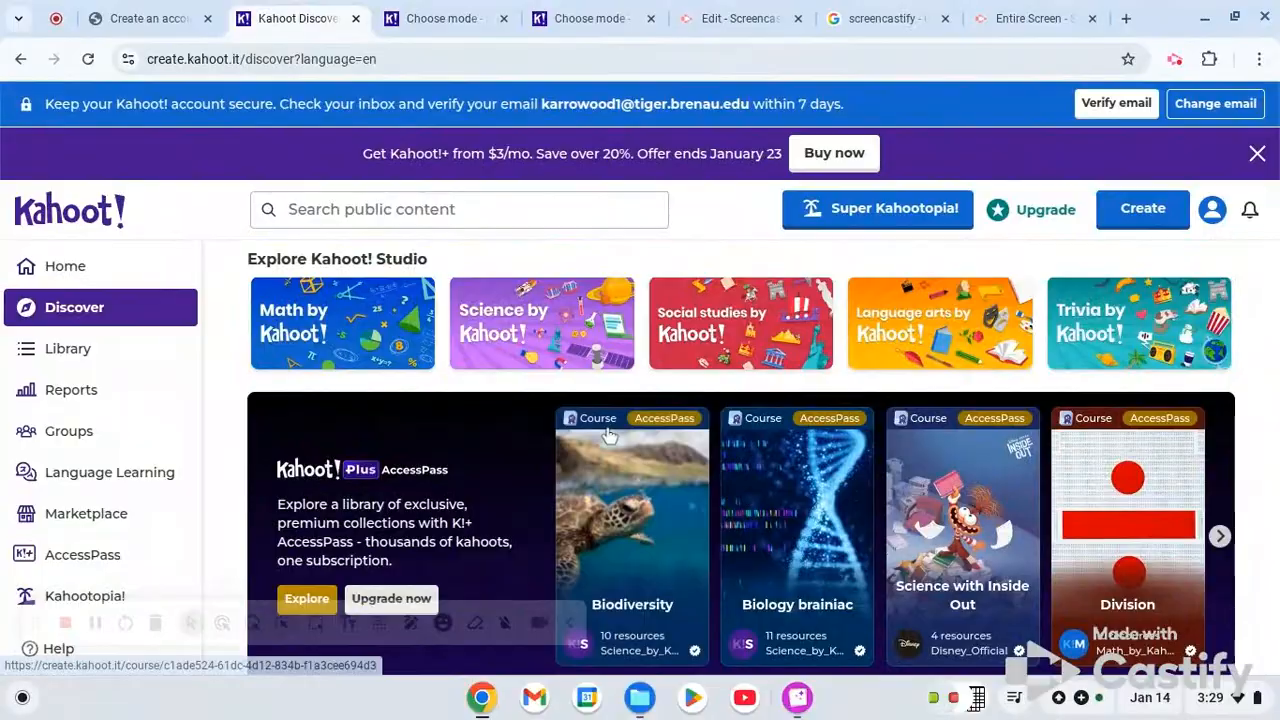
pyautogui.scroll(-1, 563, 558)
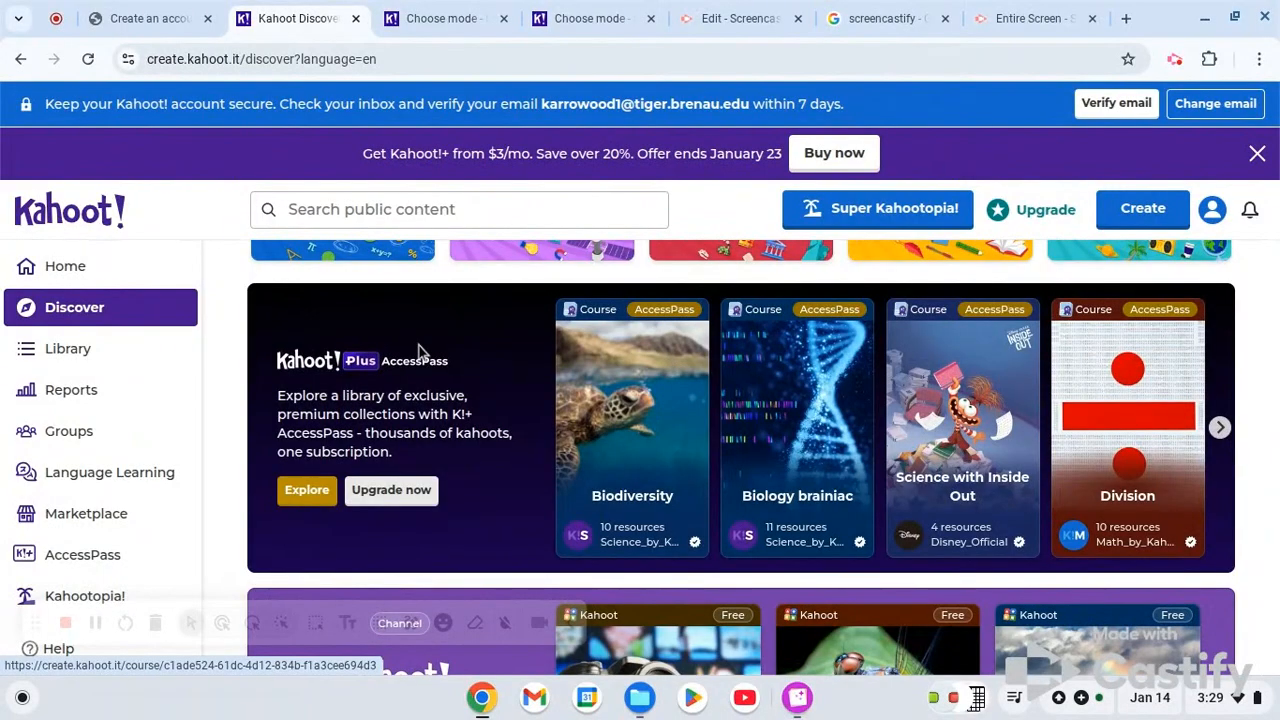
pyautogui.scroll(-3, 424, 352)
pyautogui.scroll(-2, 422, 350)
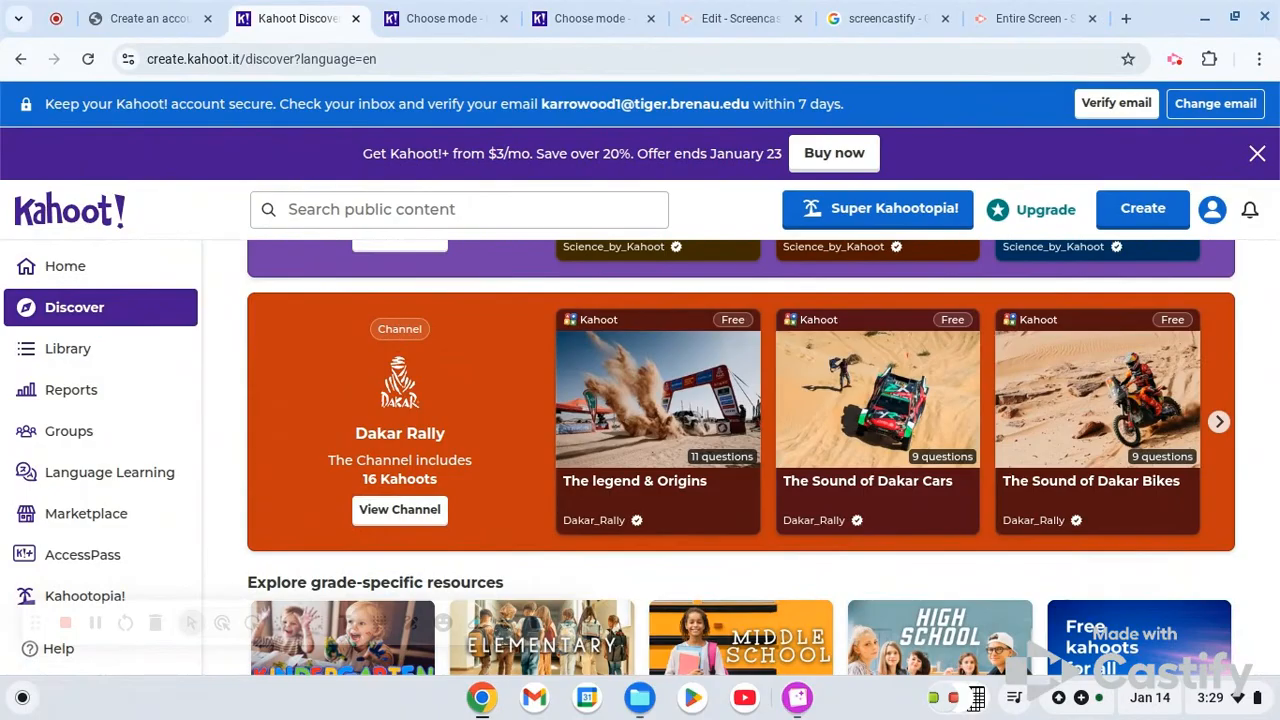
pyautogui.scroll(-4, 696, 397)
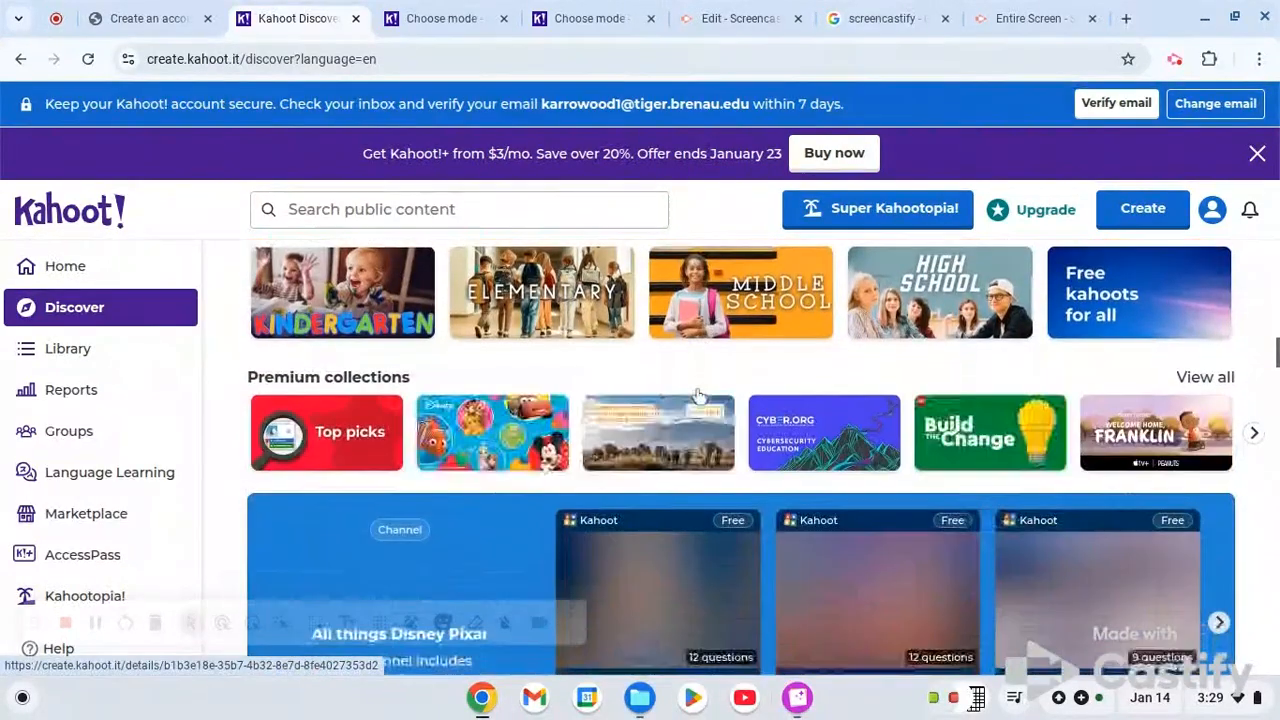
pyautogui.scroll(-4, 698, 396)
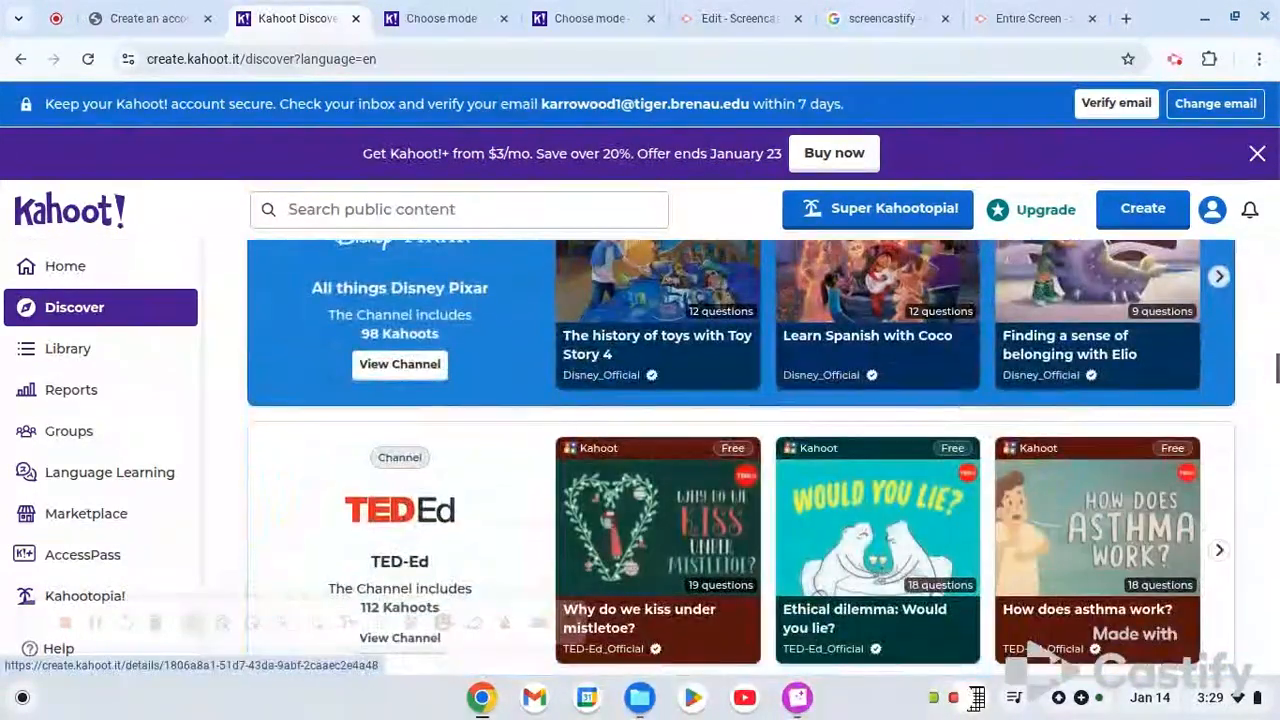
pyautogui.scroll(-4, 698, 396)
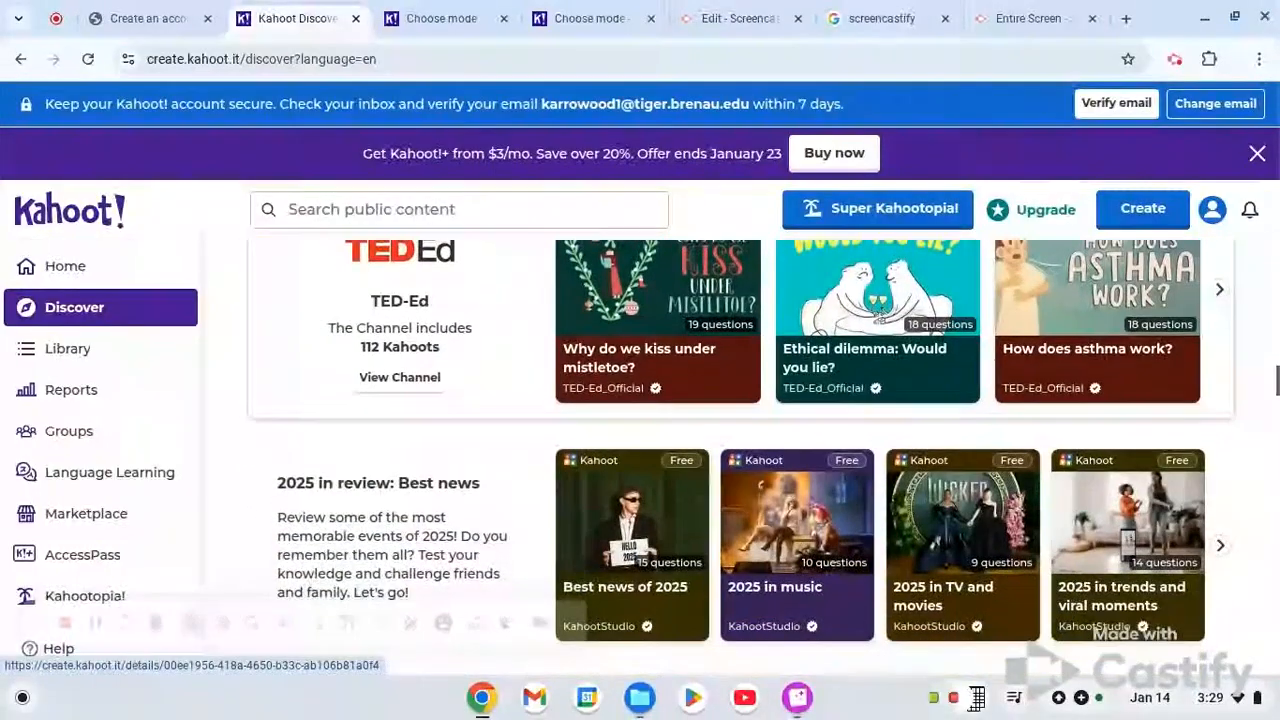
pyautogui.scroll(-4, 698, 396)
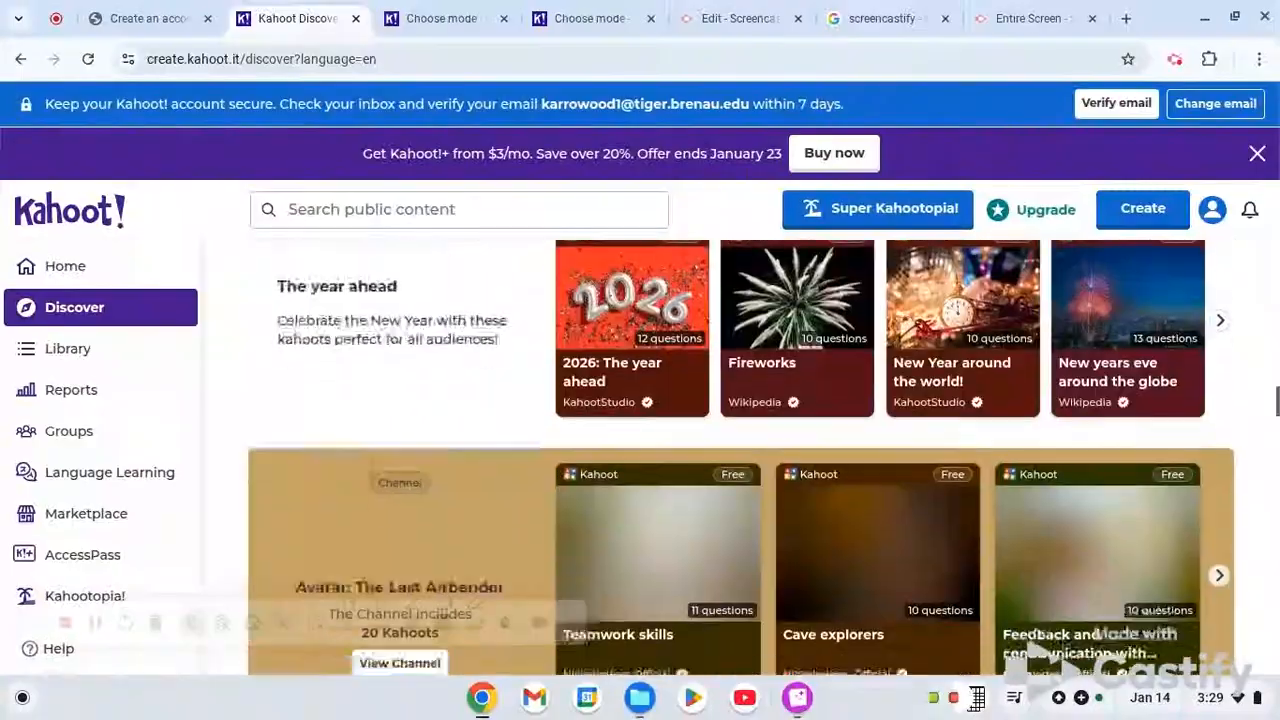
pyautogui.scroll(-5, 698, 396)
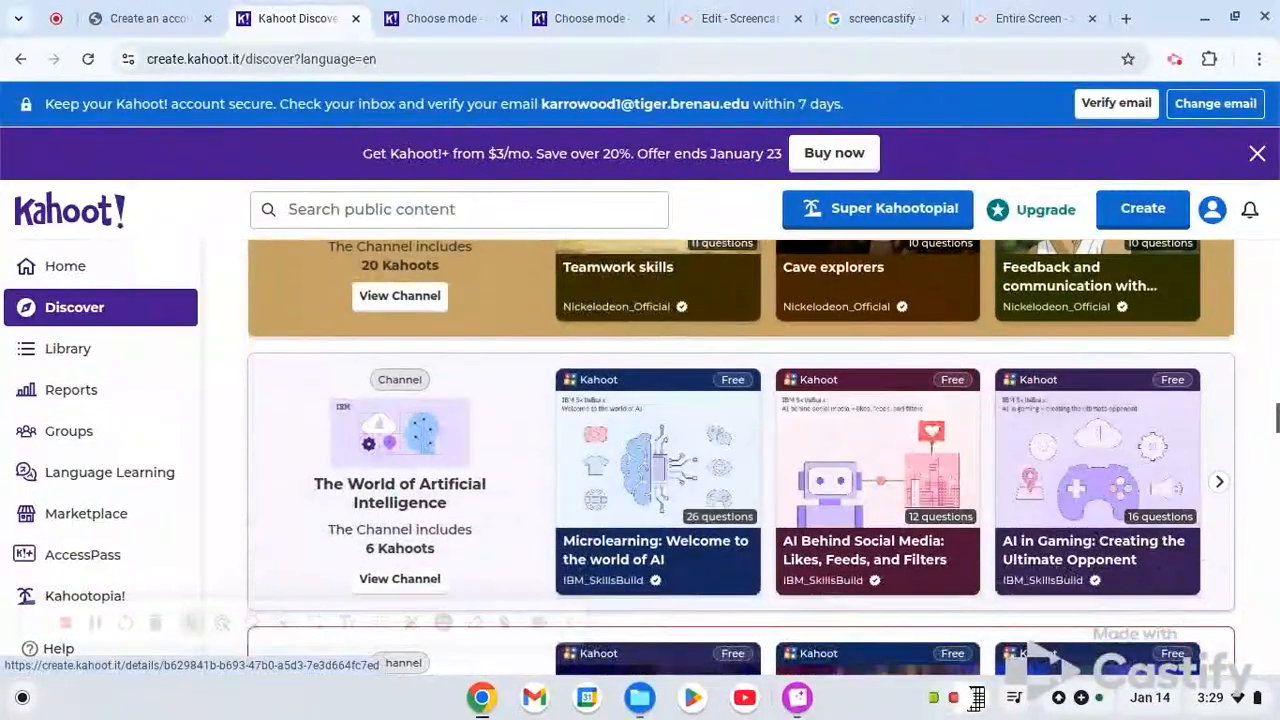
pyautogui.scroll(-4, 698, 396)
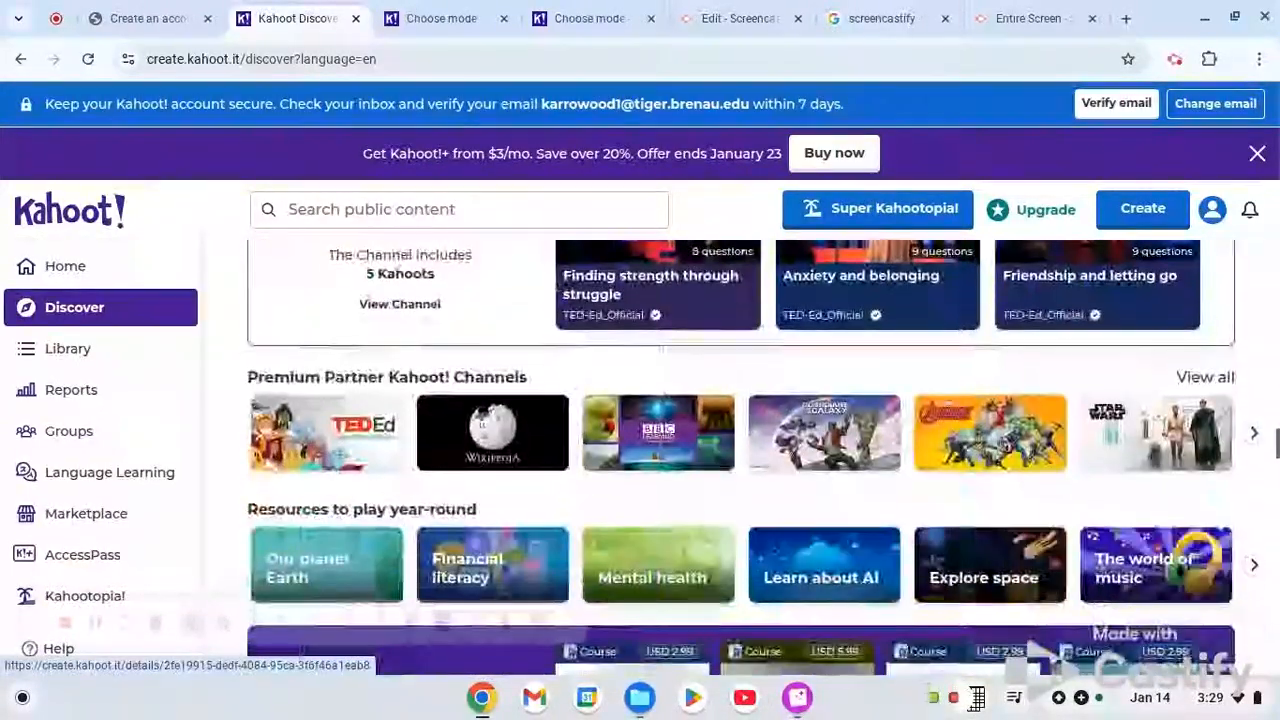
pyautogui.scroll(-2, 698, 396)
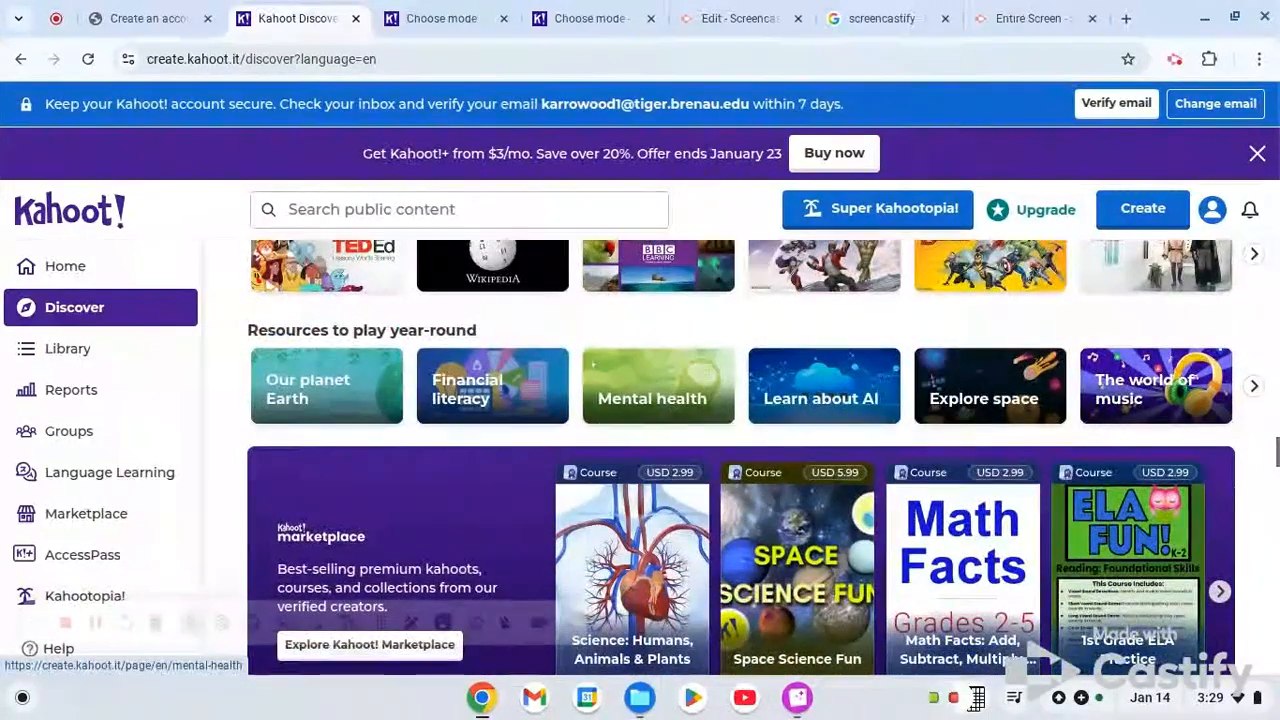
pyautogui.scroll(-2, 720, 327)
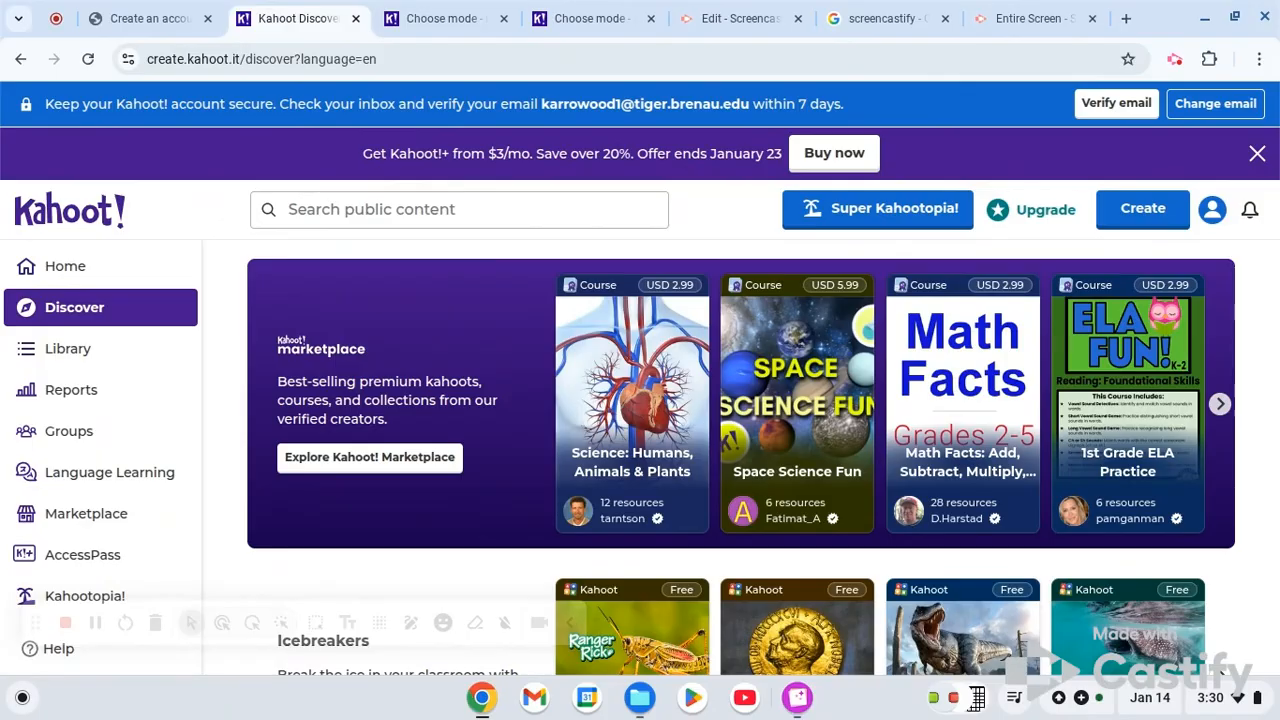
# - Create a new kahoot from scratch using the blank canvas
pyautogui.click(1132, 215)
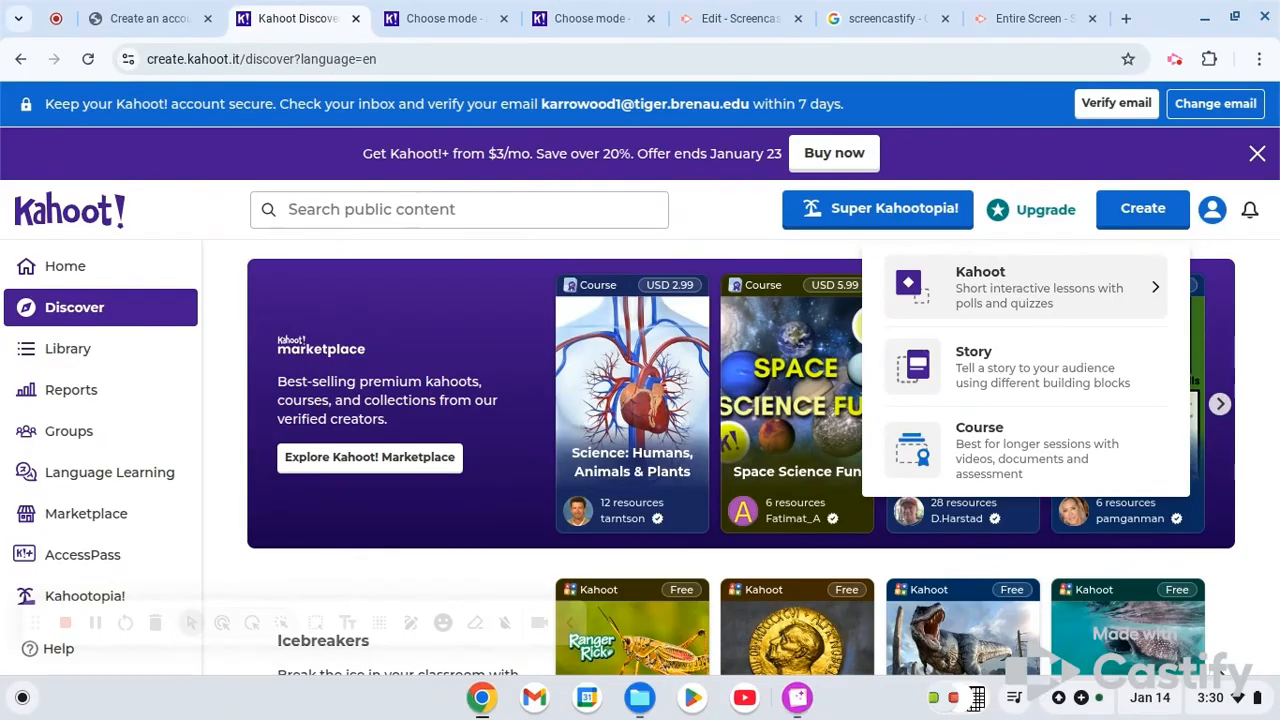
pyautogui.click(1073, 306)
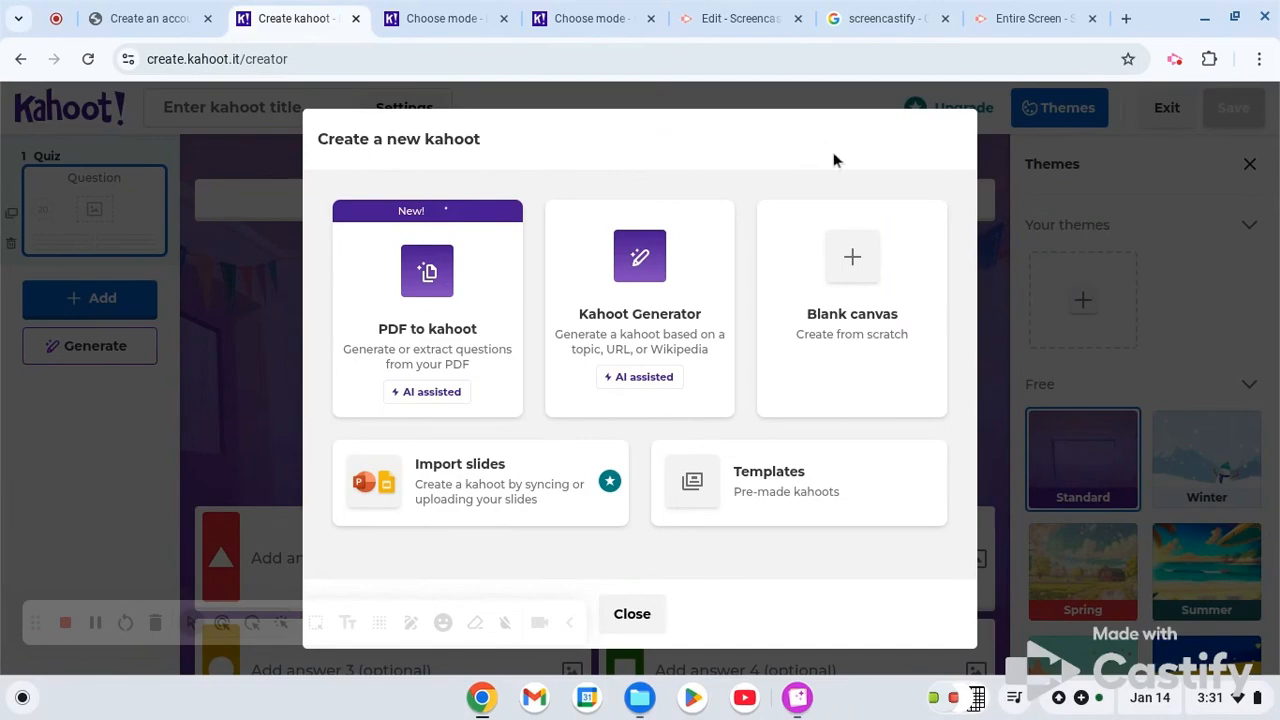
pyautogui.click(852, 260)
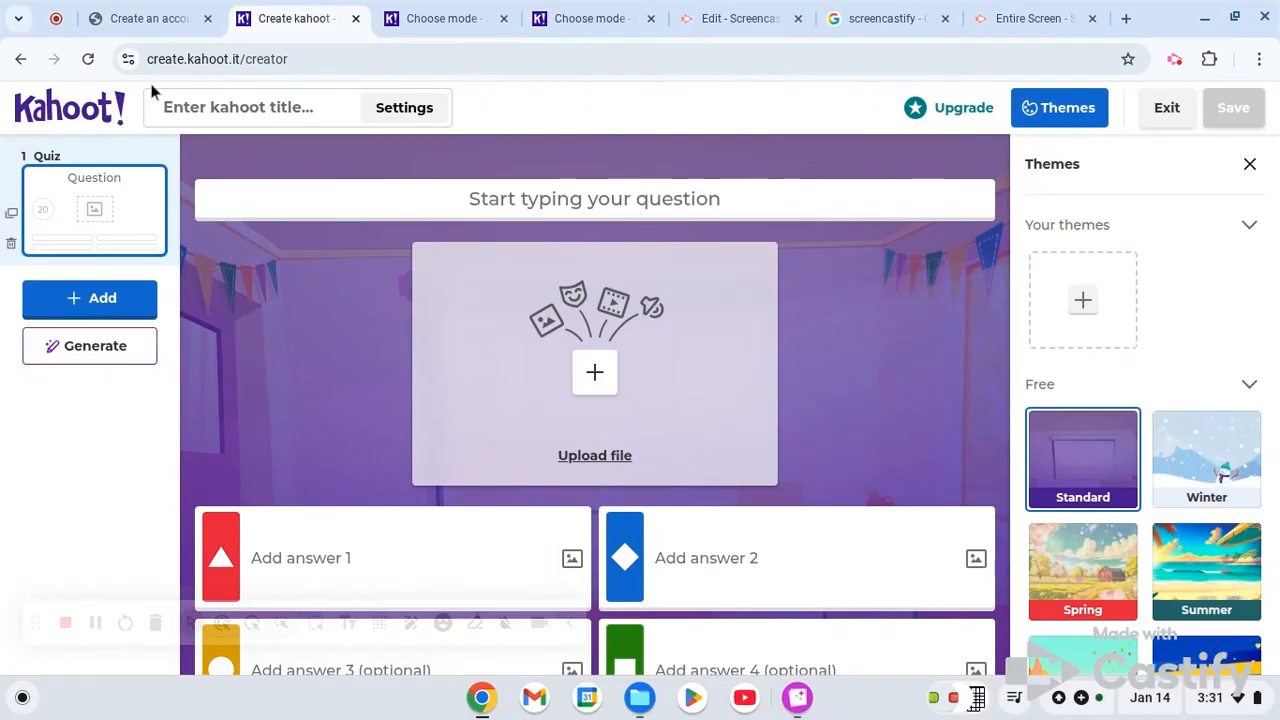
# - Title the kahoot "Addition and Subtraction" in its settings, review the basic information options, and apply the settings
pyautogui.click(220, 110)
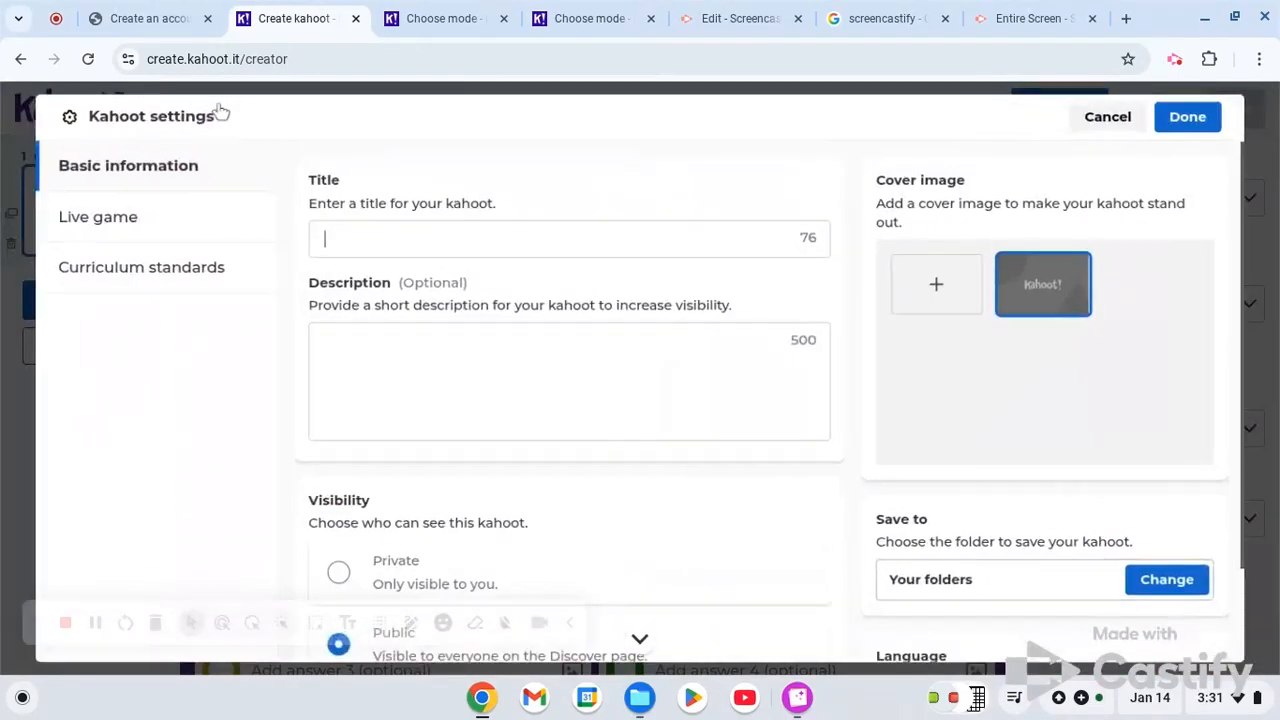
pyautogui.write('Addition')
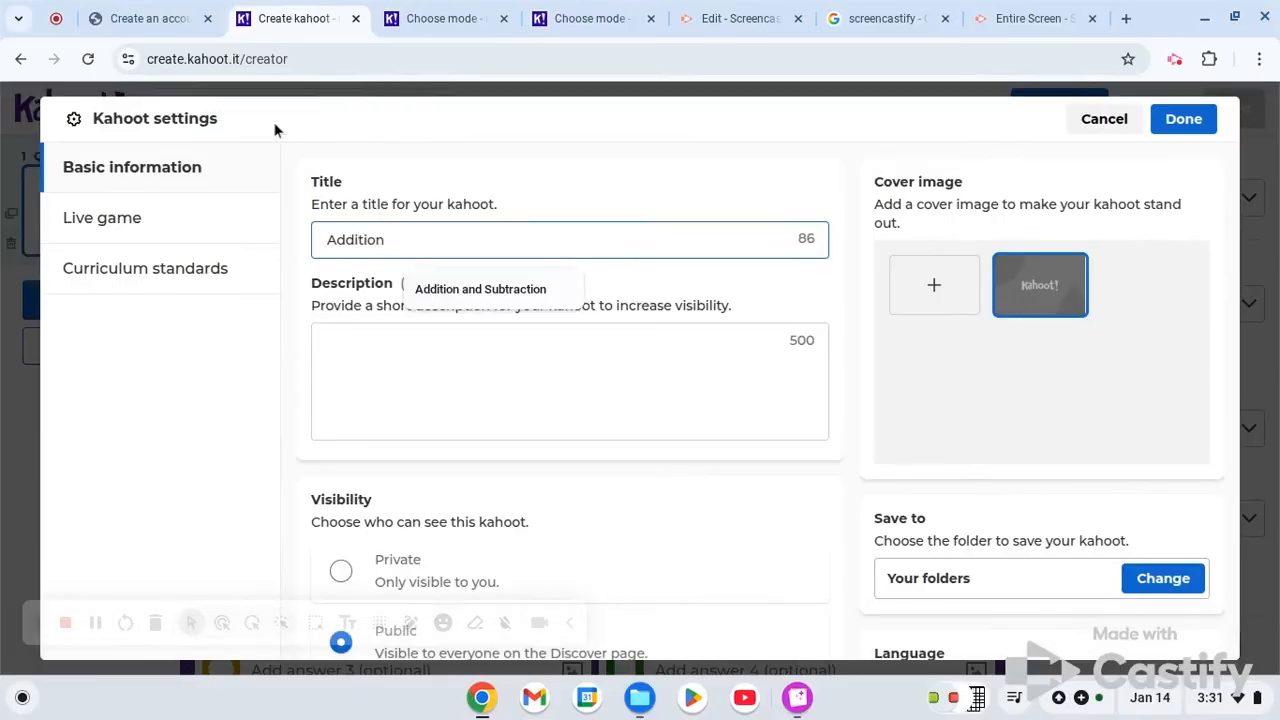
pyautogui.click(484, 289)
pyautogui.click(484, 289)
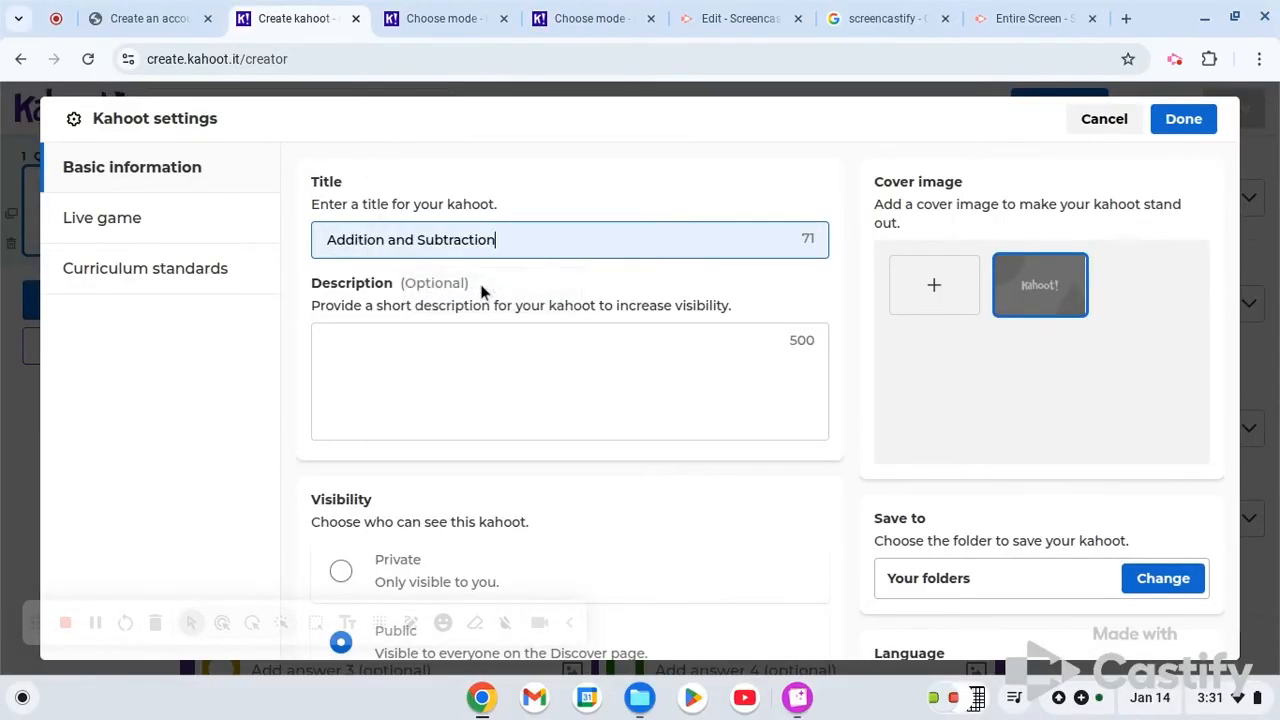
pyautogui.scroll(-1, 711, 466)
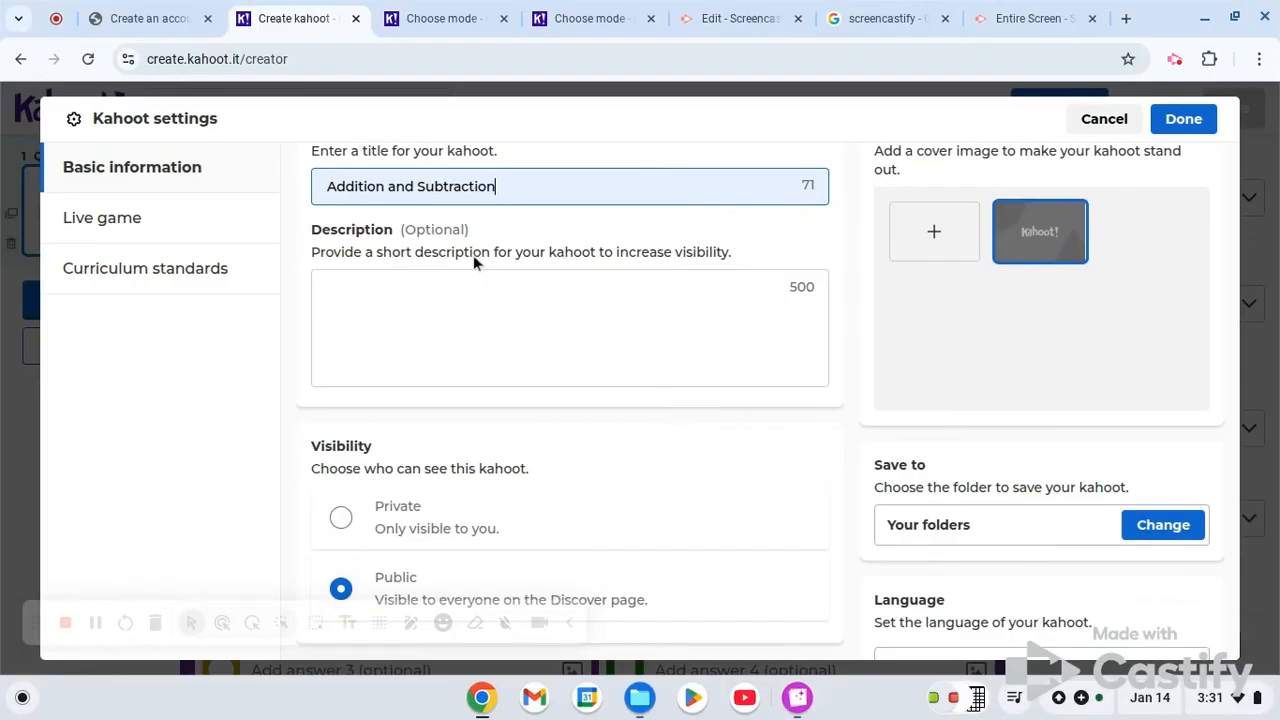
pyautogui.scroll(-1, 473, 255)
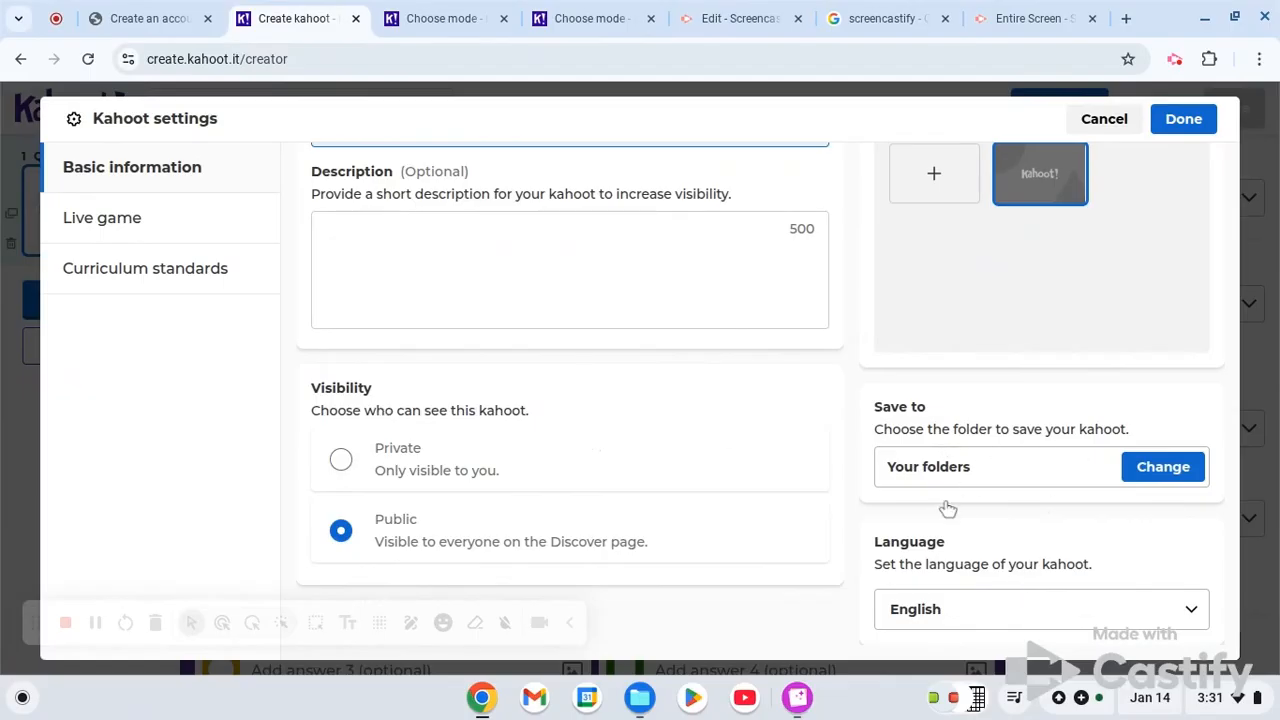
pyautogui.scroll(2, 962, 525)
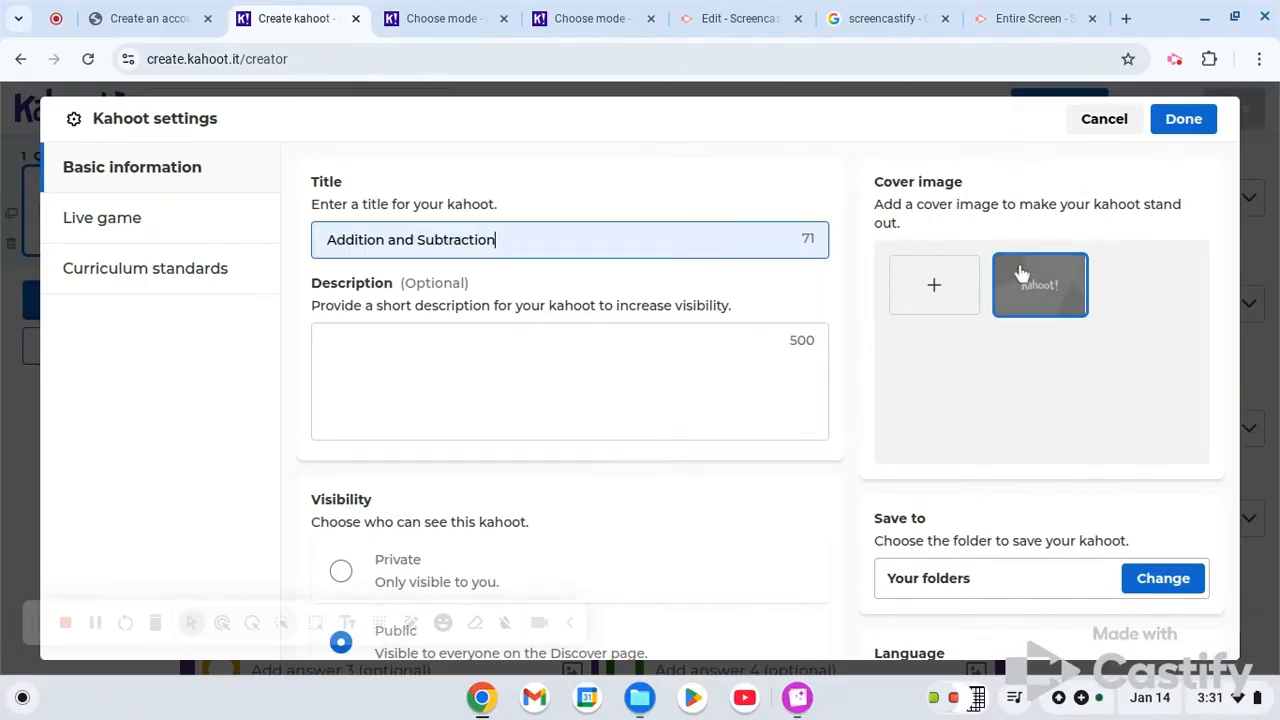
pyautogui.click(1186, 130)
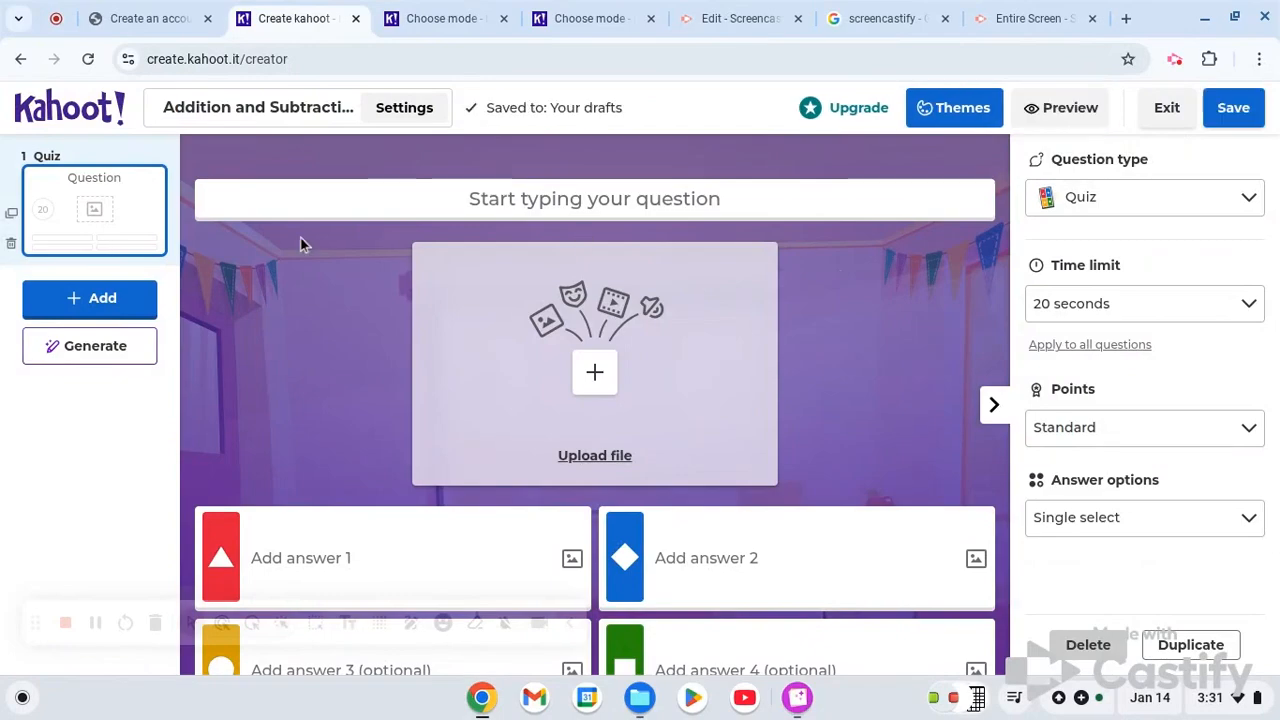
# - Enter "12+8=" as the text of the first quiz question
pyautogui.click(600, 198)
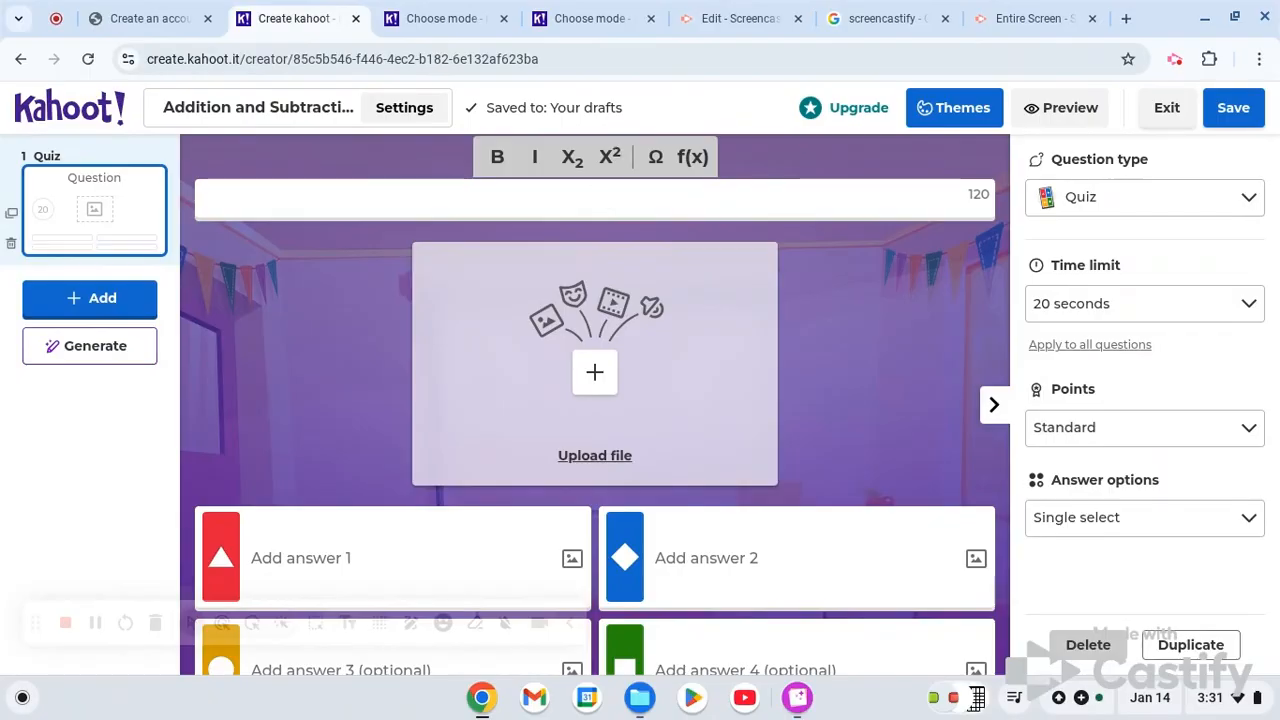
pyautogui.write('12')
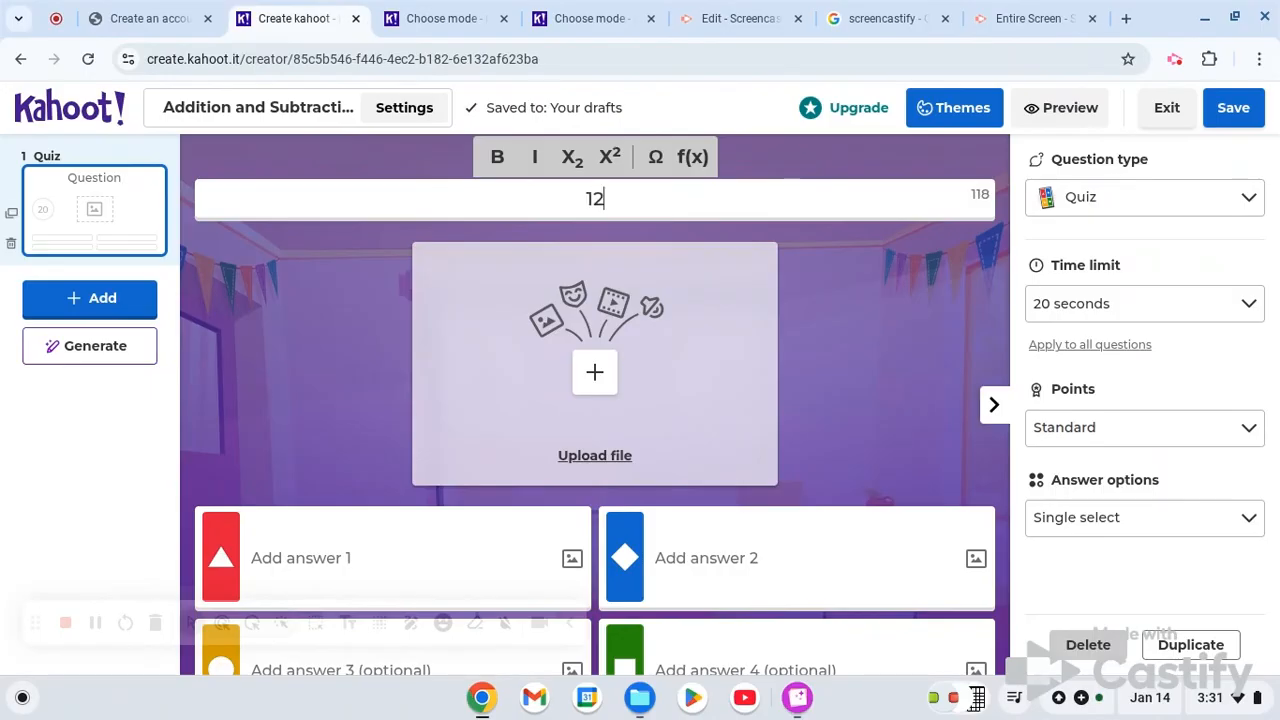
pyautogui.write('=8')
pyautogui.press('BackSpace')
pyautogui.press('BackSpace')
pyautogui.write('+8')
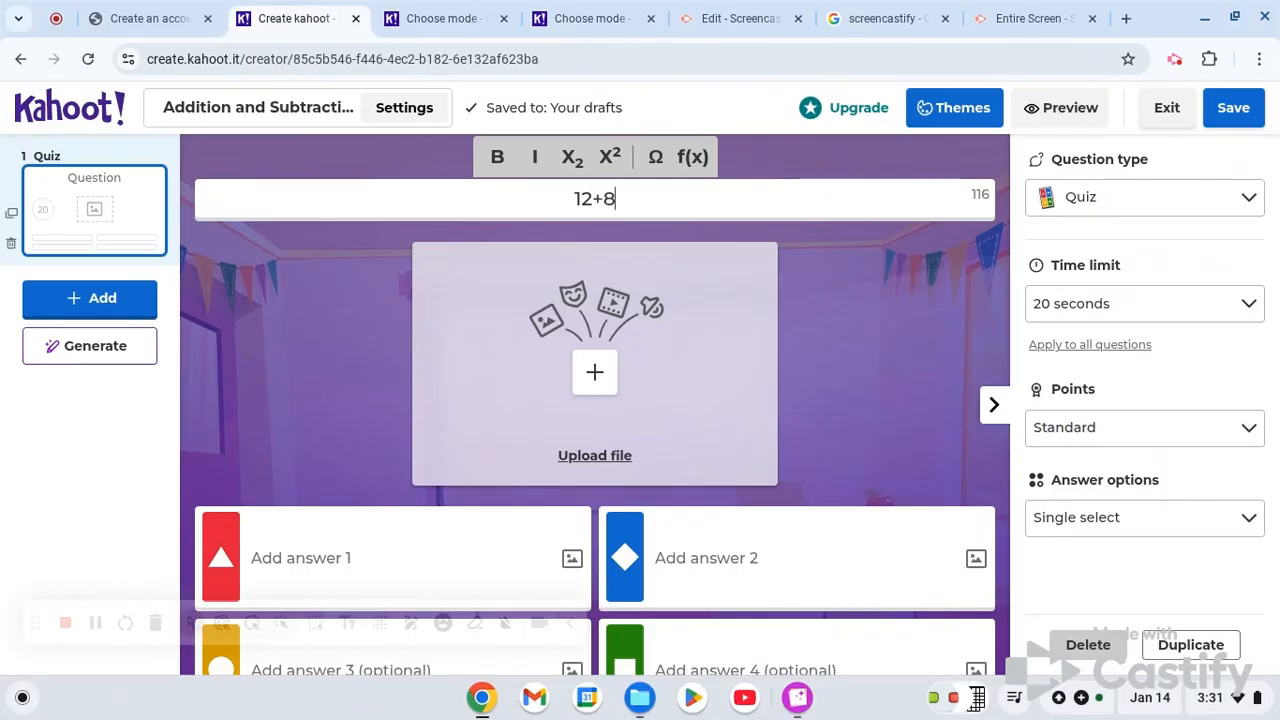
pyautogui.write('=')
# - Fill in the four answer choices of the 12+8= question, in order, with 20, 22, 24 and 39
pyautogui.scroll(-1, 817, 252)
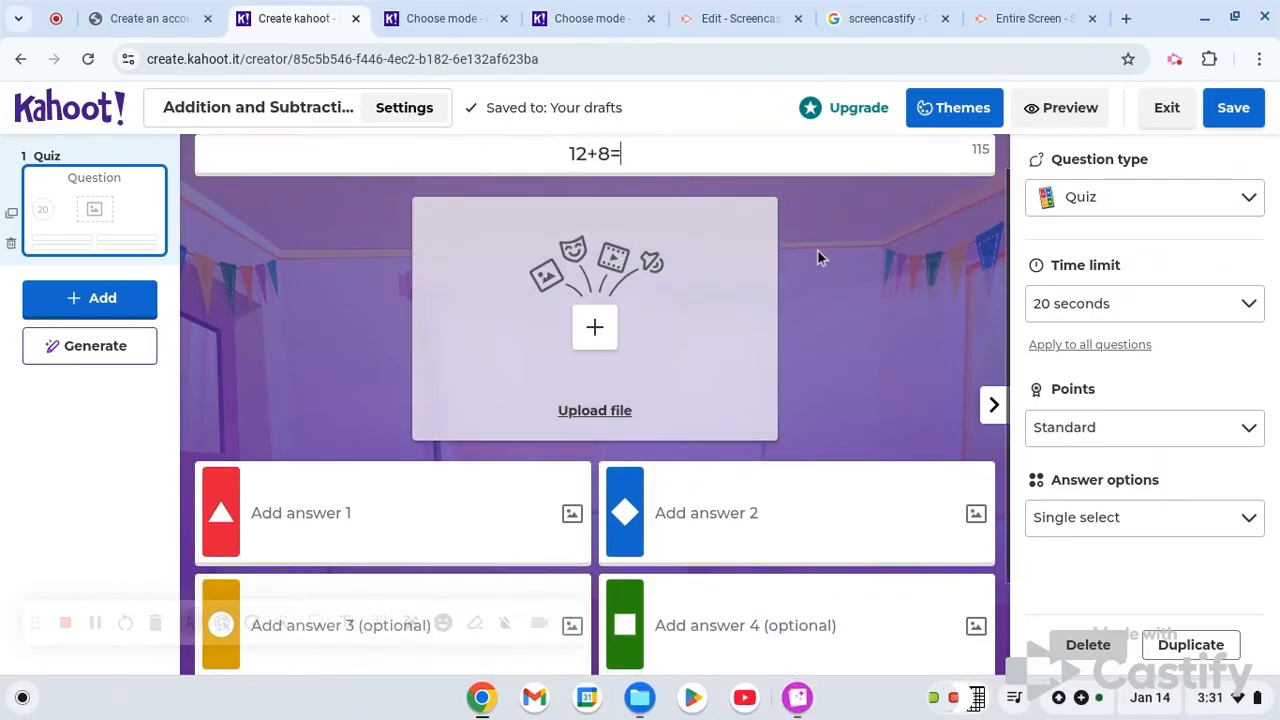
pyautogui.click(375, 503)
pyautogui.write('20')
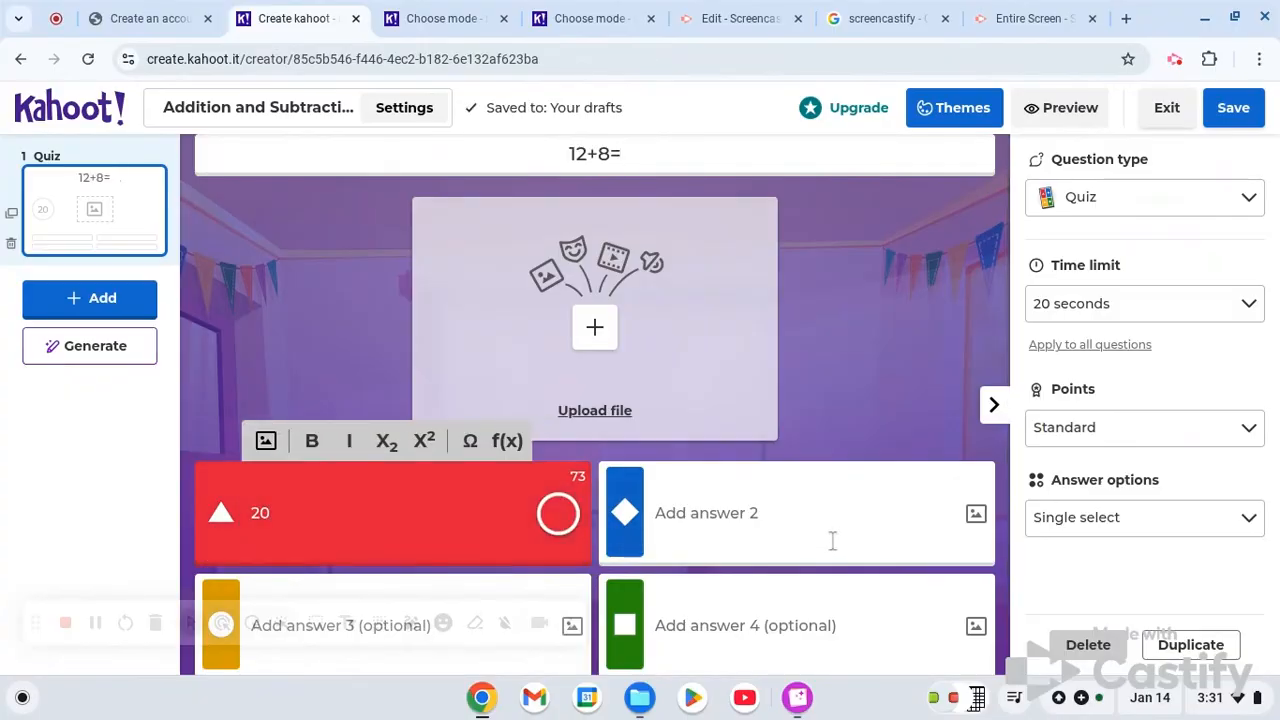
pyautogui.click(757, 517)
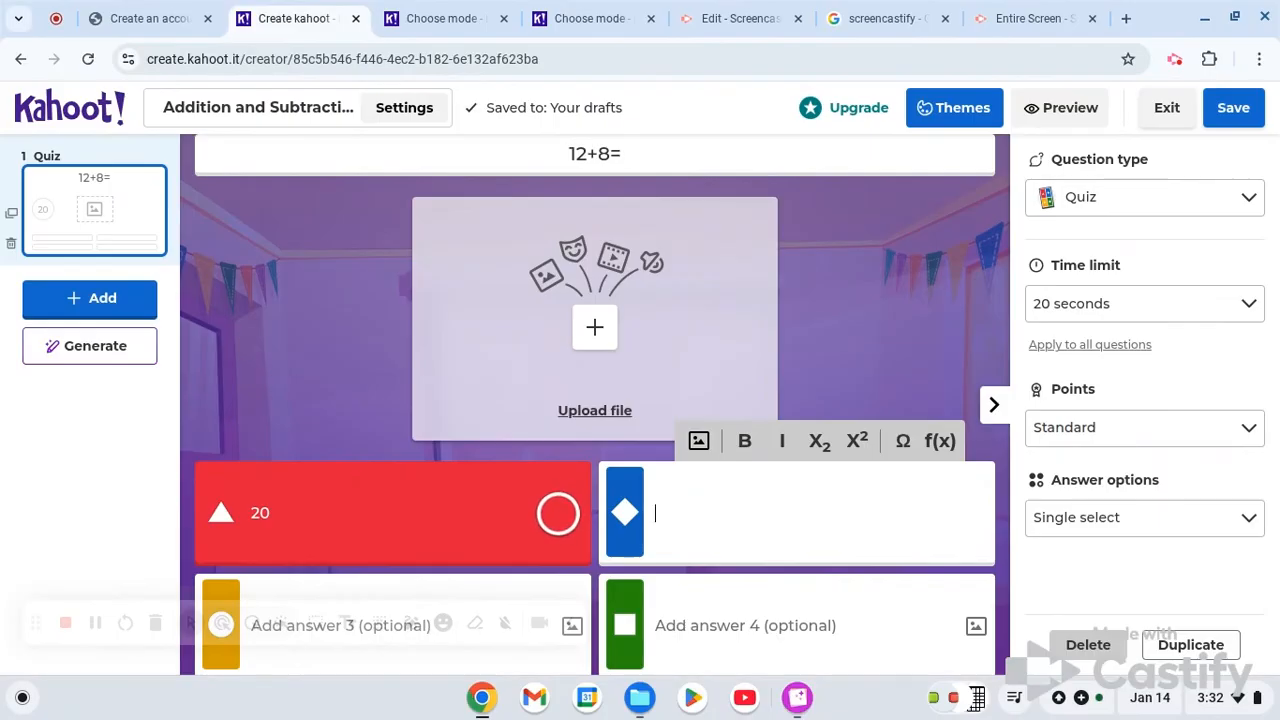
pyautogui.write('22')
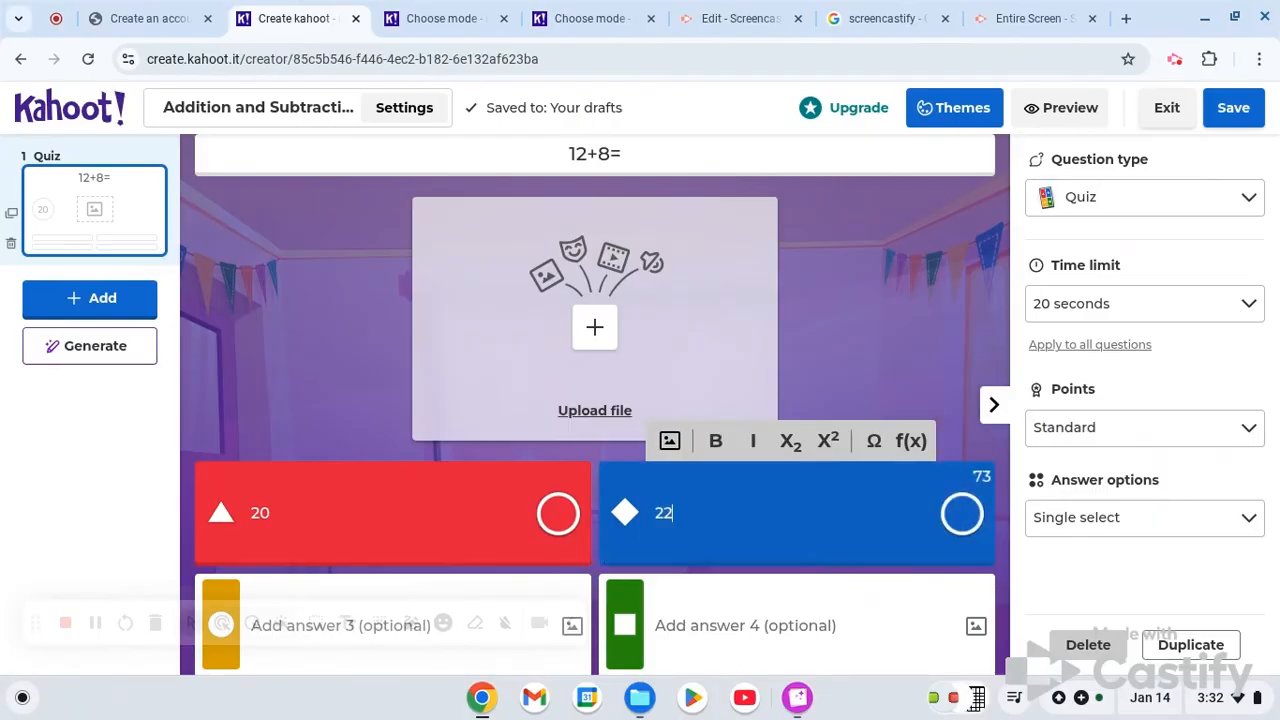
pyautogui.scroll(-1, 391, 466)
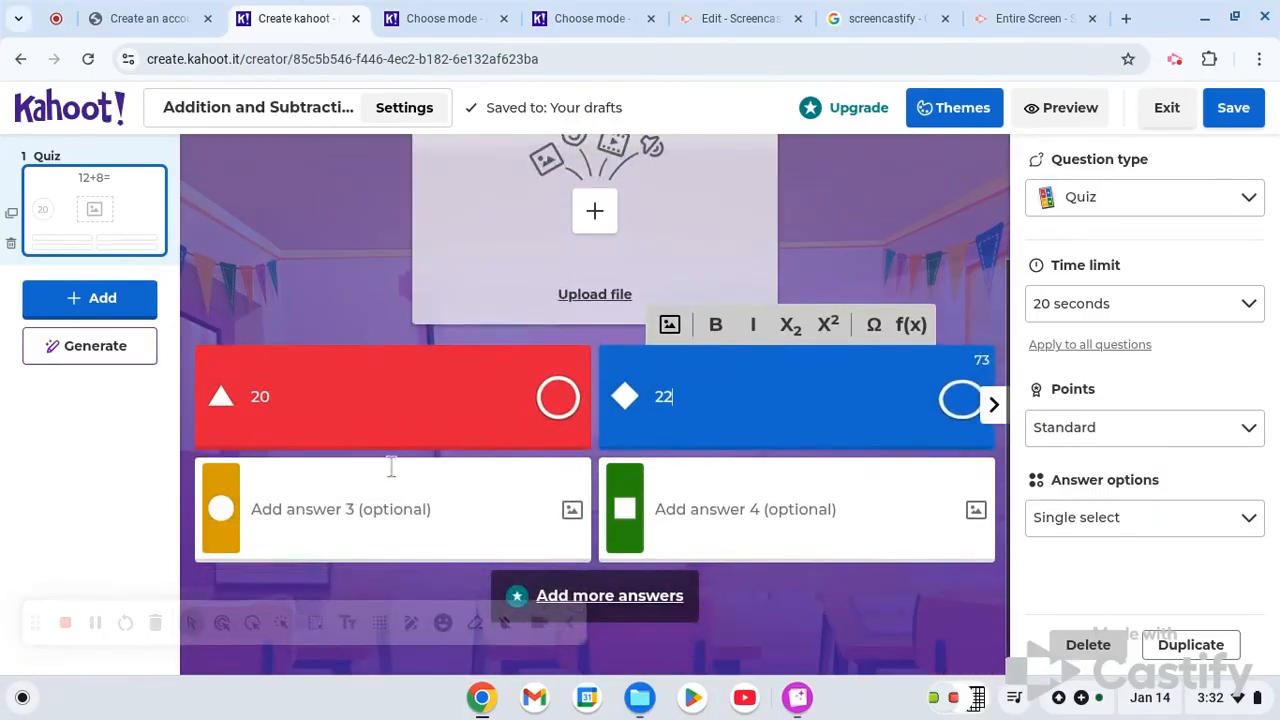
pyautogui.click(380, 509)
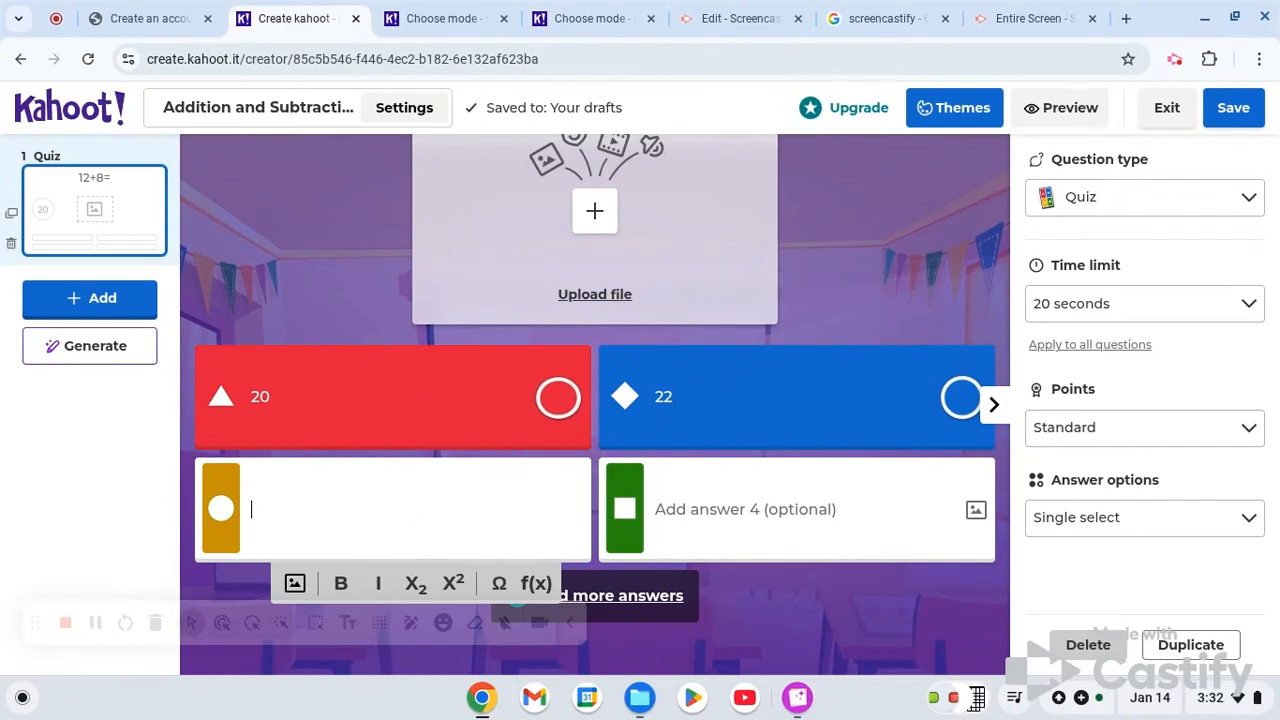
pyautogui.write('24')
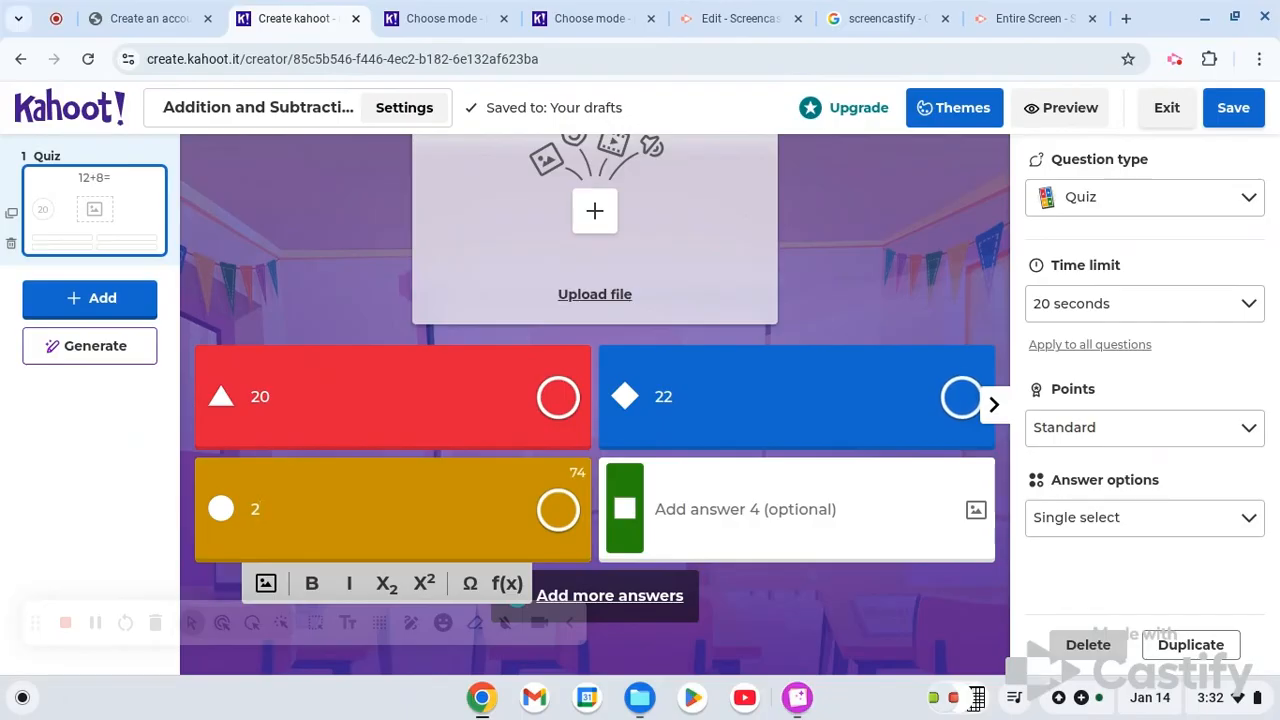
pyautogui.click(768, 509)
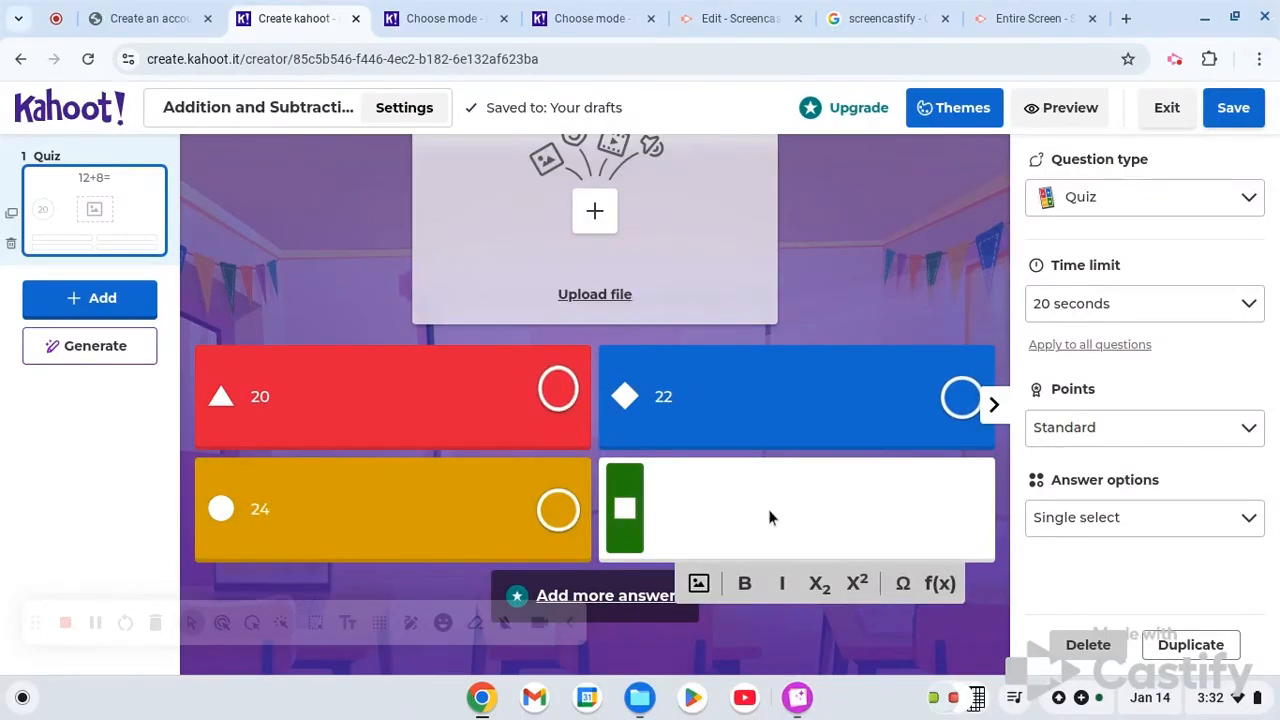
pyautogui.write('39')
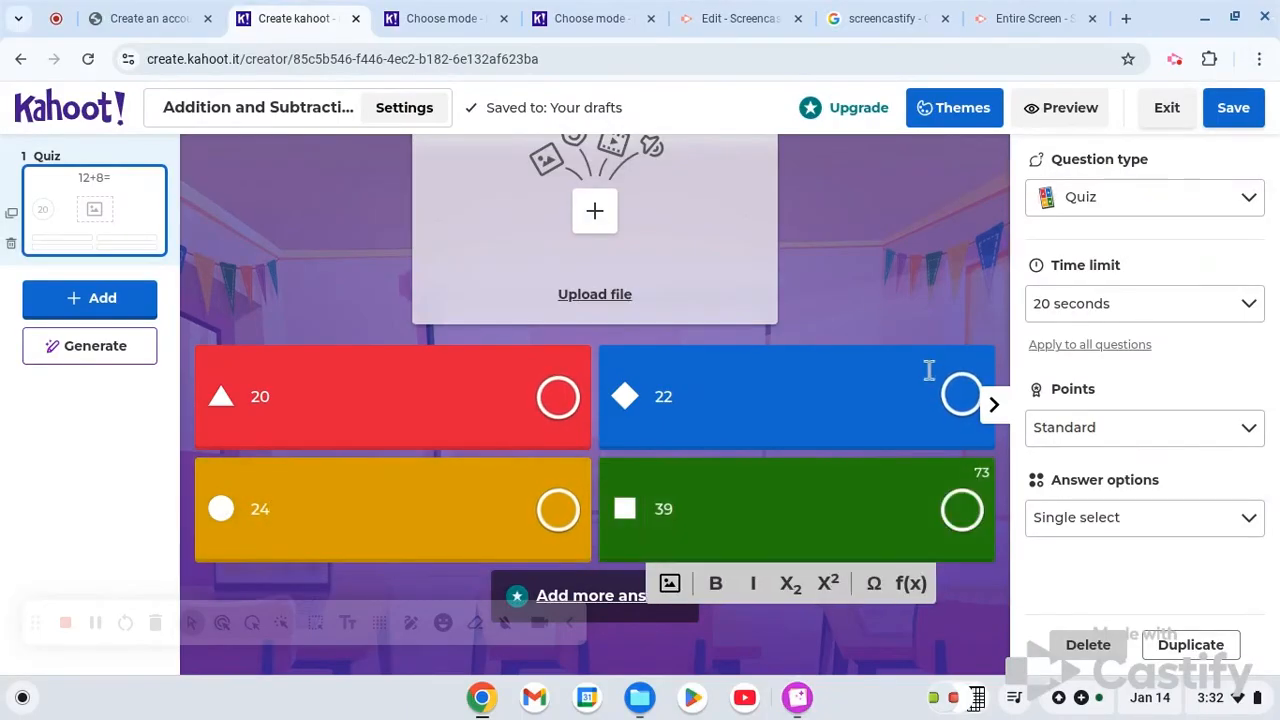
# - Mark the answer 20 as the correct one for the 12+8= question
pyautogui.rightClick(943, 283)
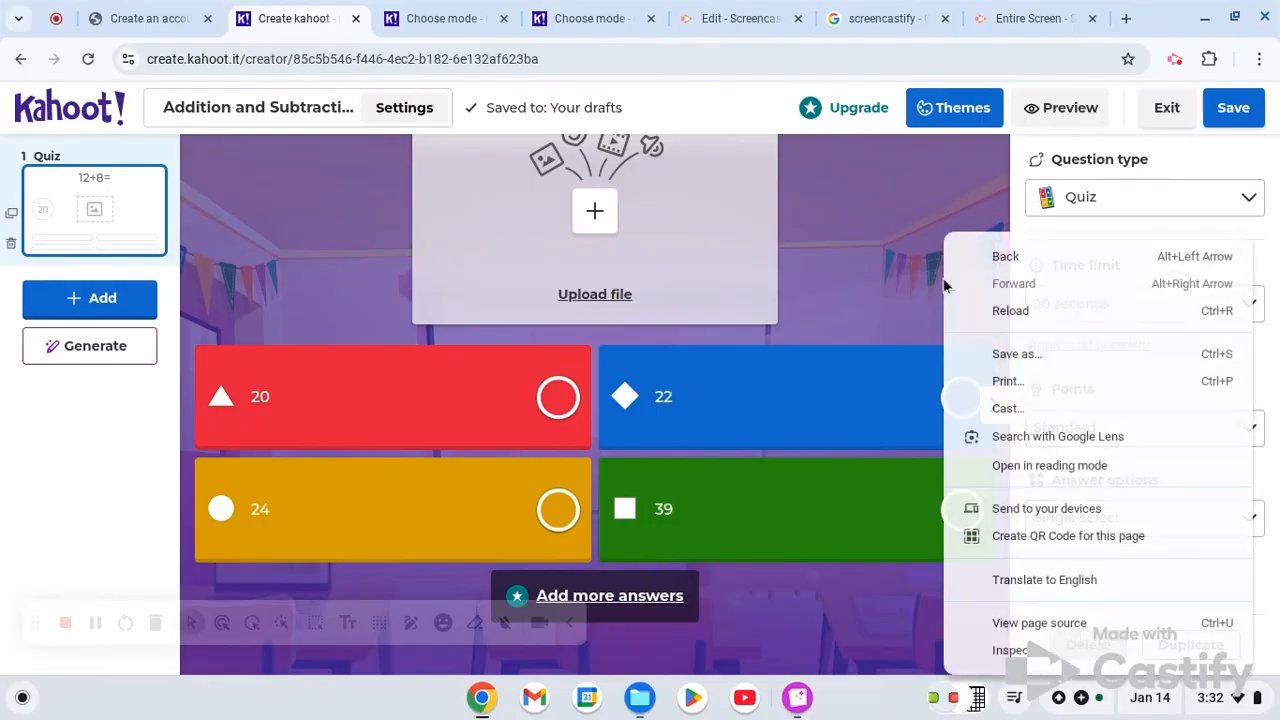
pyautogui.click(552, 396)
pyautogui.click(556, 397)
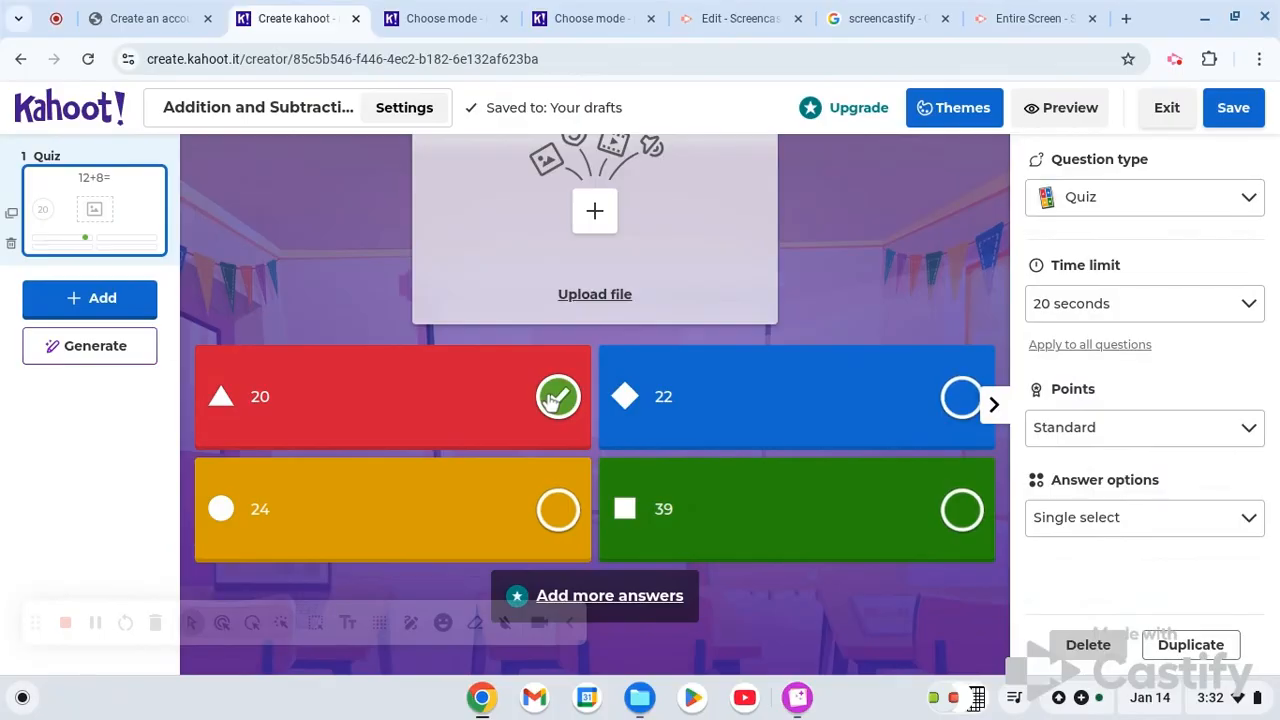
# - Search the standard GIFs for "math" and insert the Flintstones finger-counting GIF as the question's media
pyautogui.scroll(3, 309, 243)
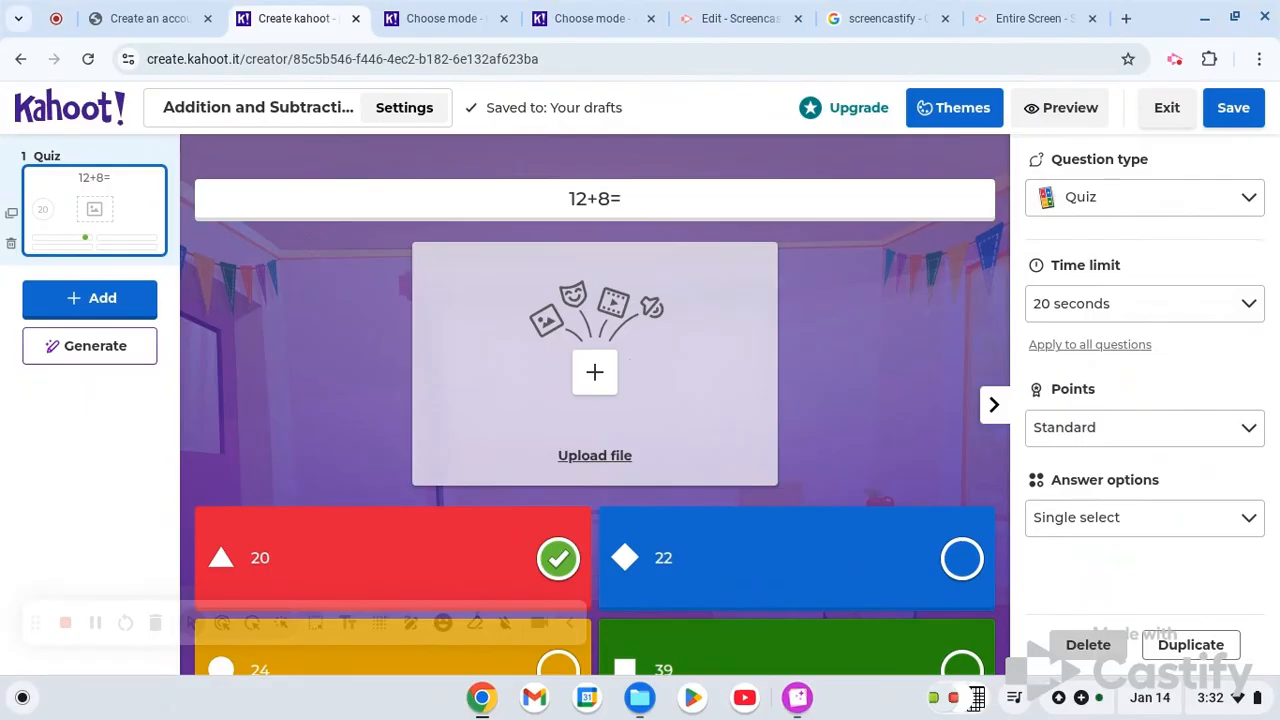
pyautogui.click(603, 371)
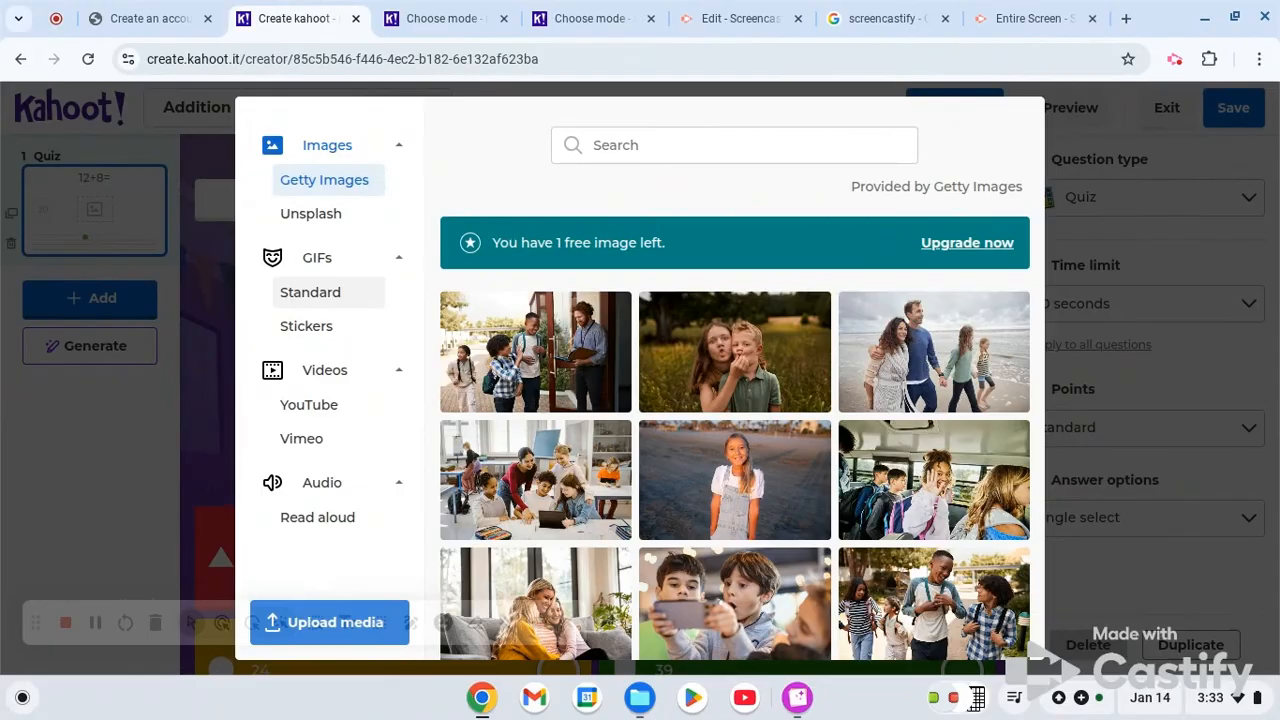
pyautogui.click(371, 291)
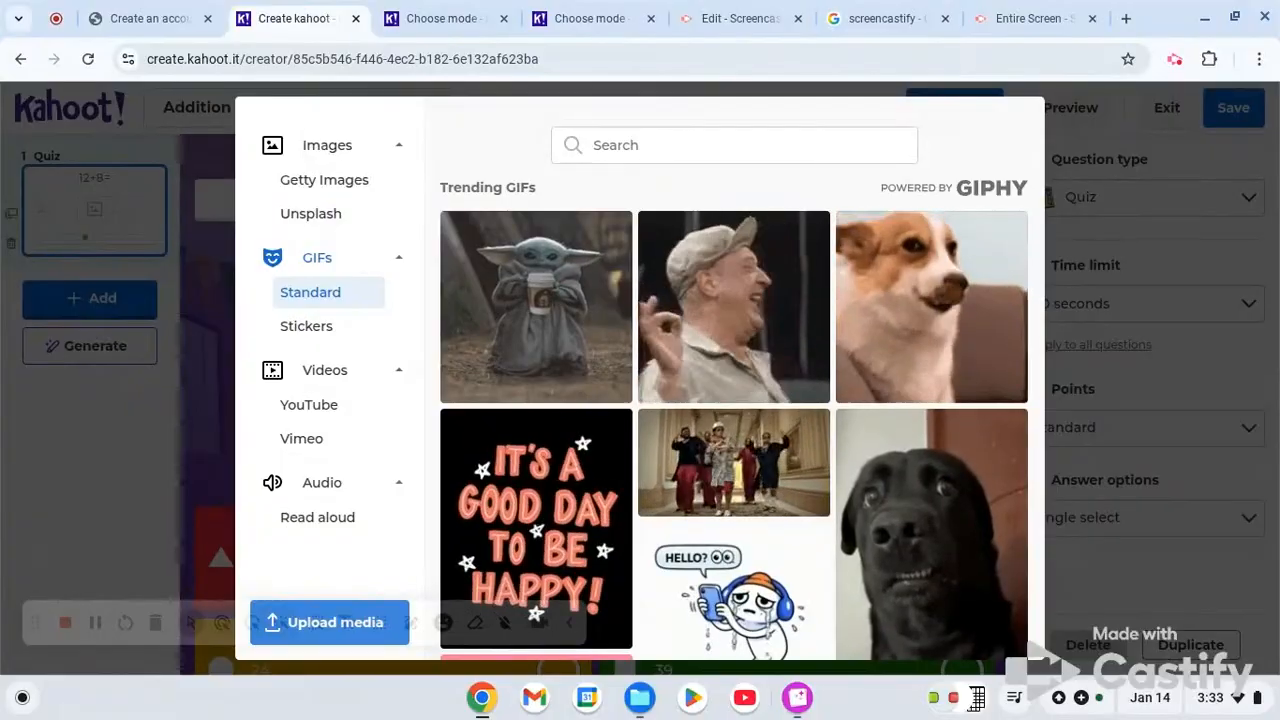
pyautogui.click(615, 140)
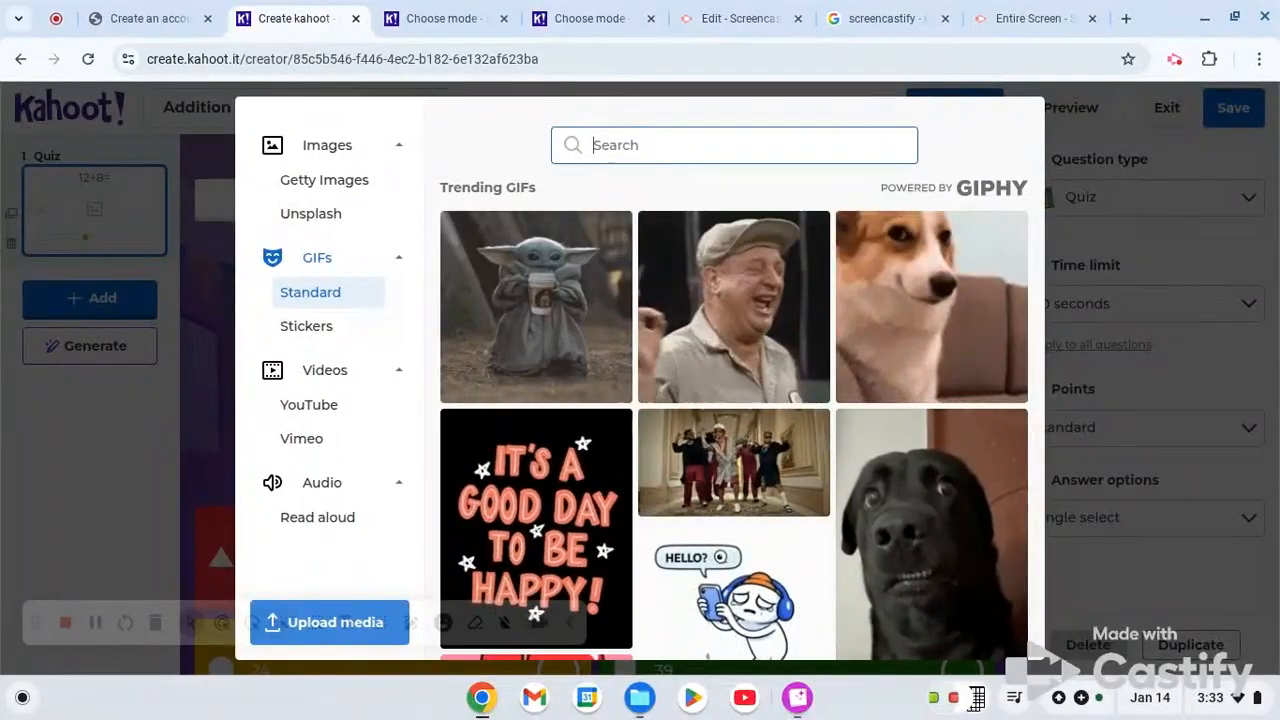
pyautogui.write('math')
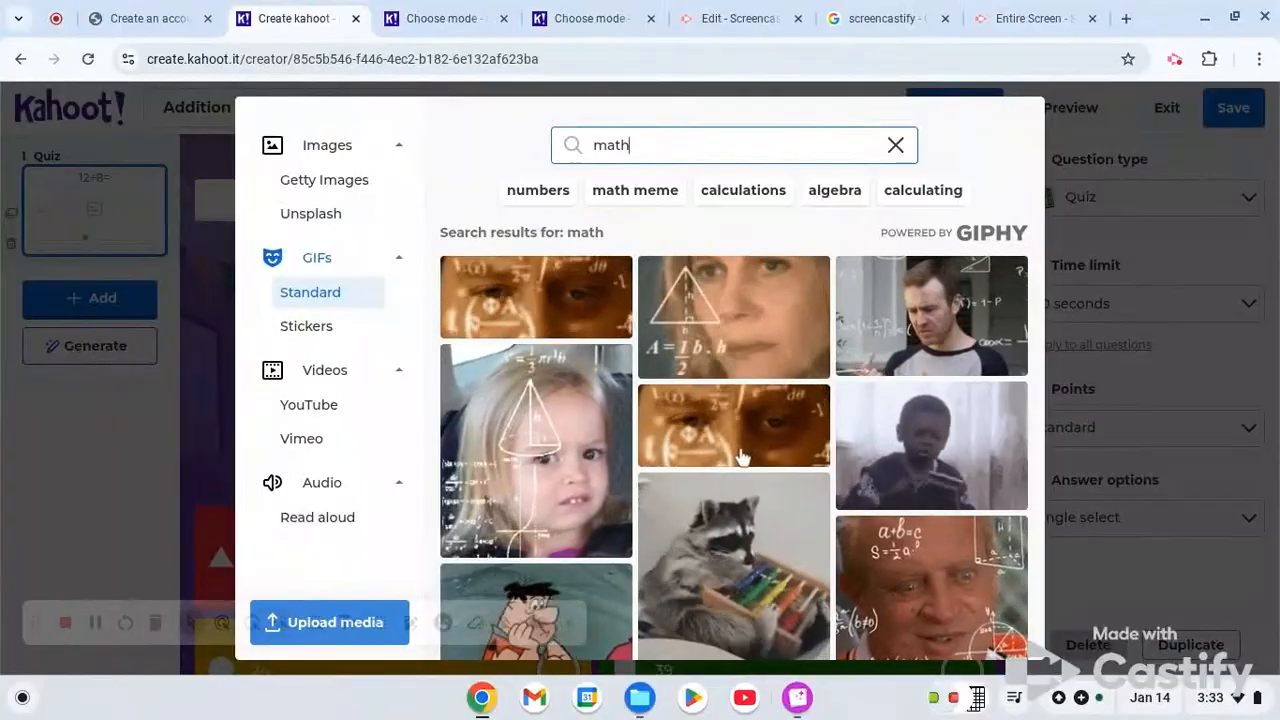
pyautogui.scroll(-1, 740, 450)
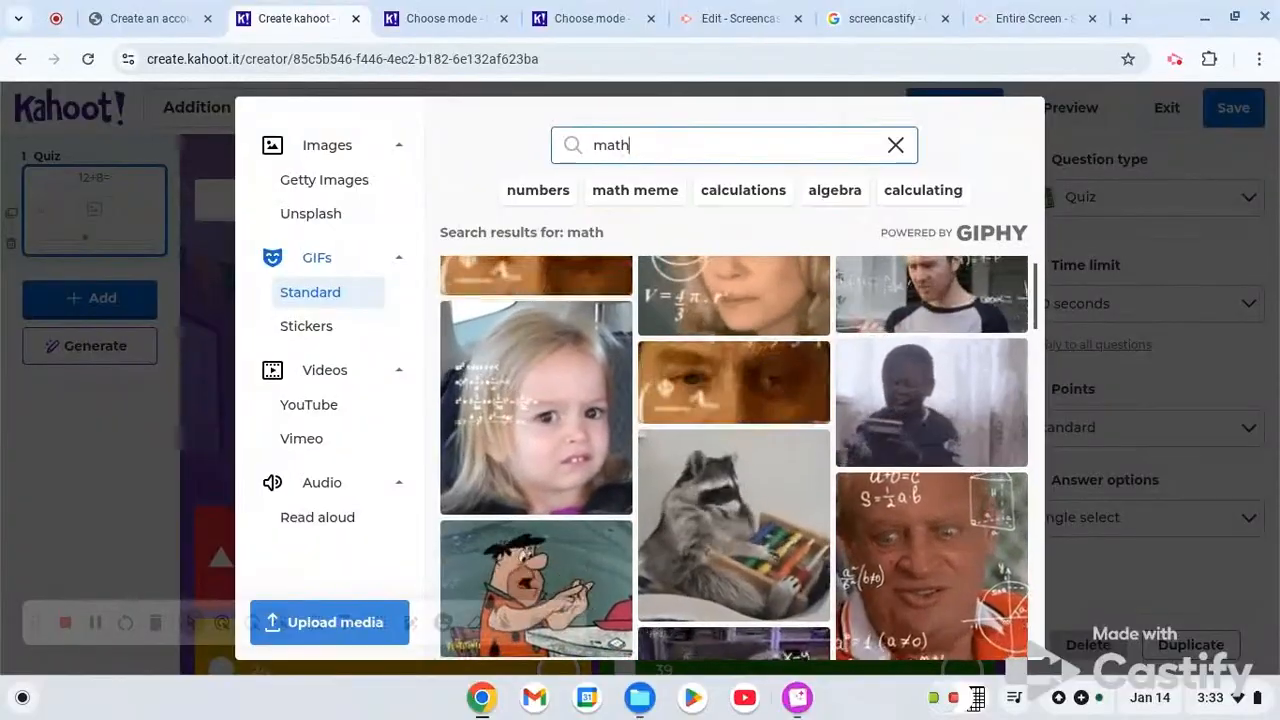
pyautogui.scroll(-2, 647, 465)
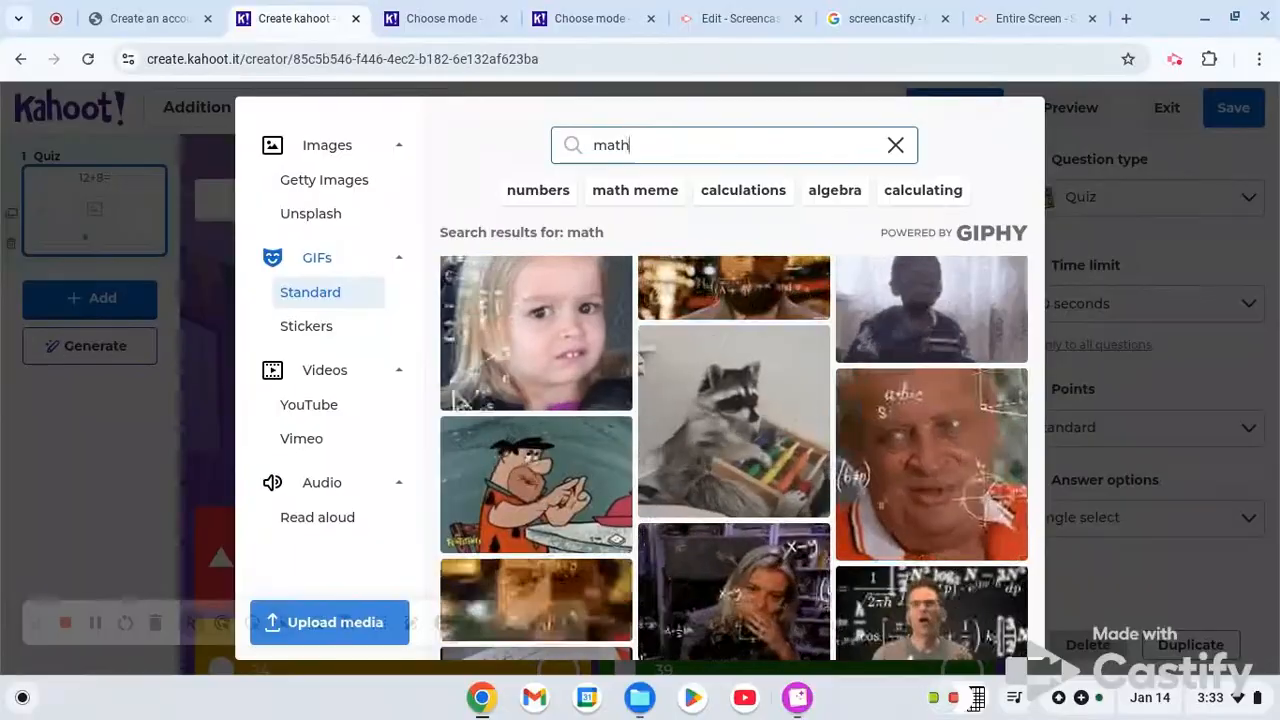
pyautogui.click(563, 484)
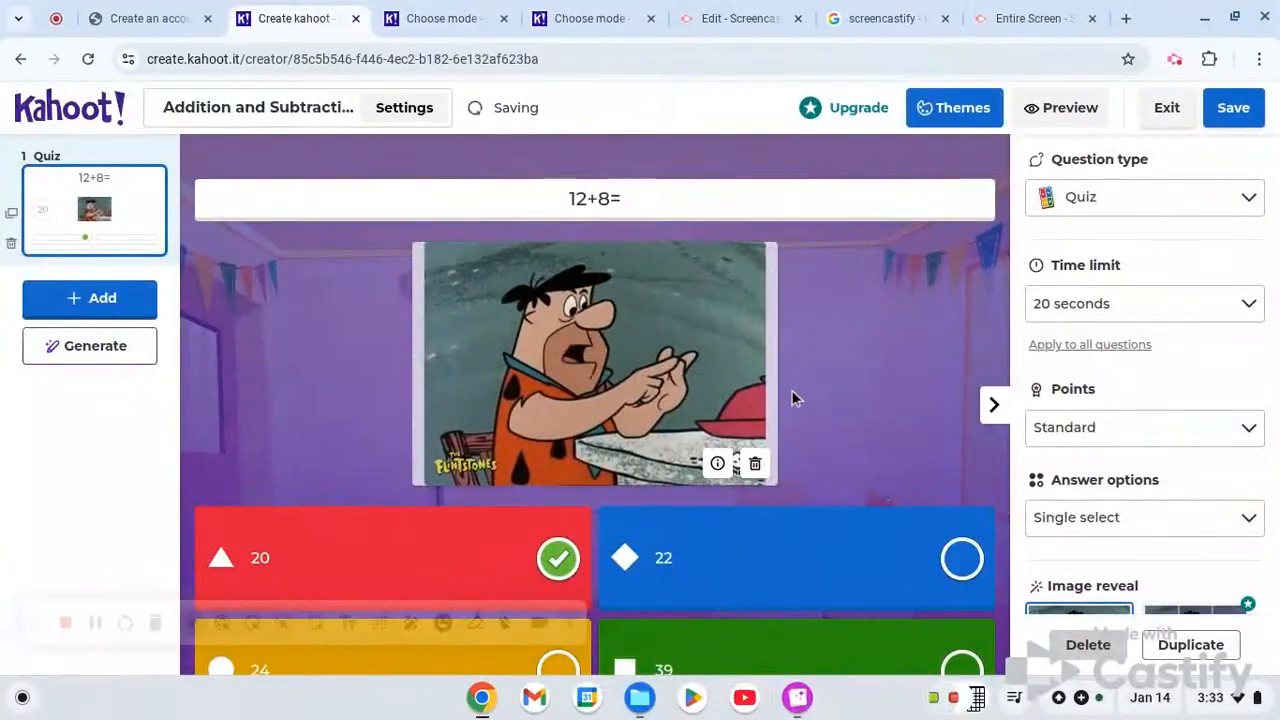
# - Change the type of the 12+8= question to True or false
pyautogui.scroll(-1, 803, 388)
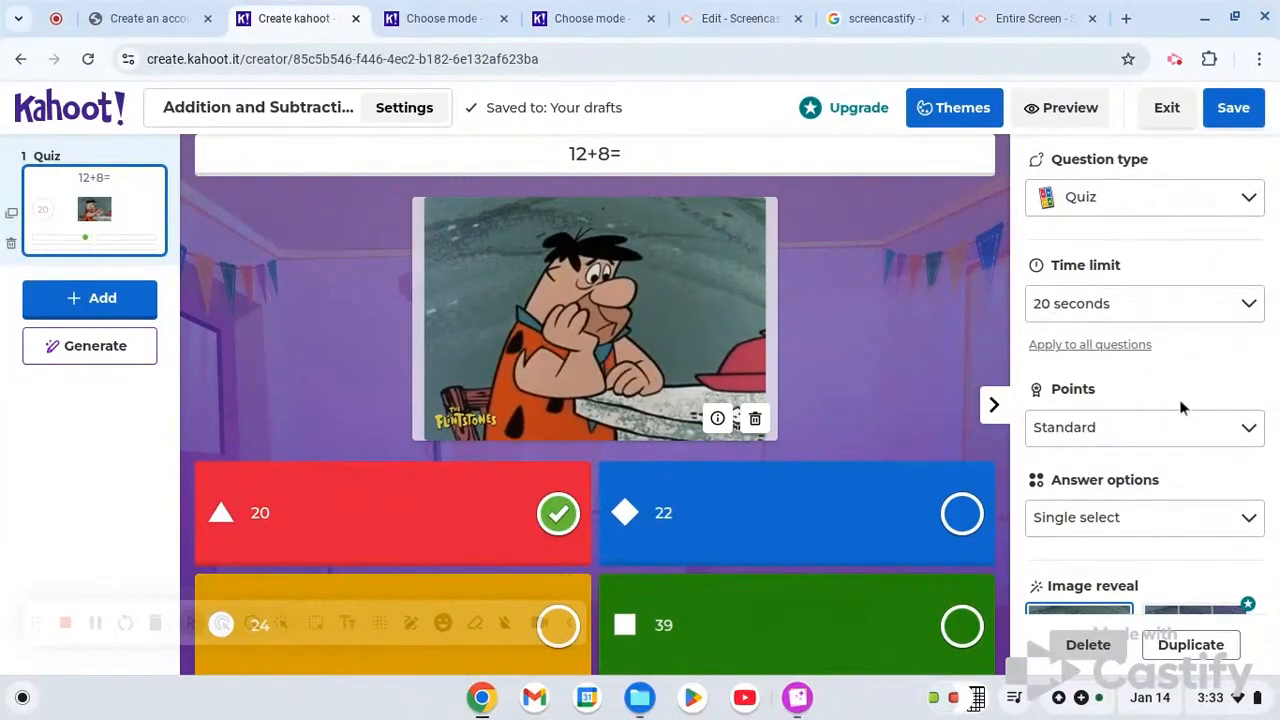
pyautogui.click(1243, 204)
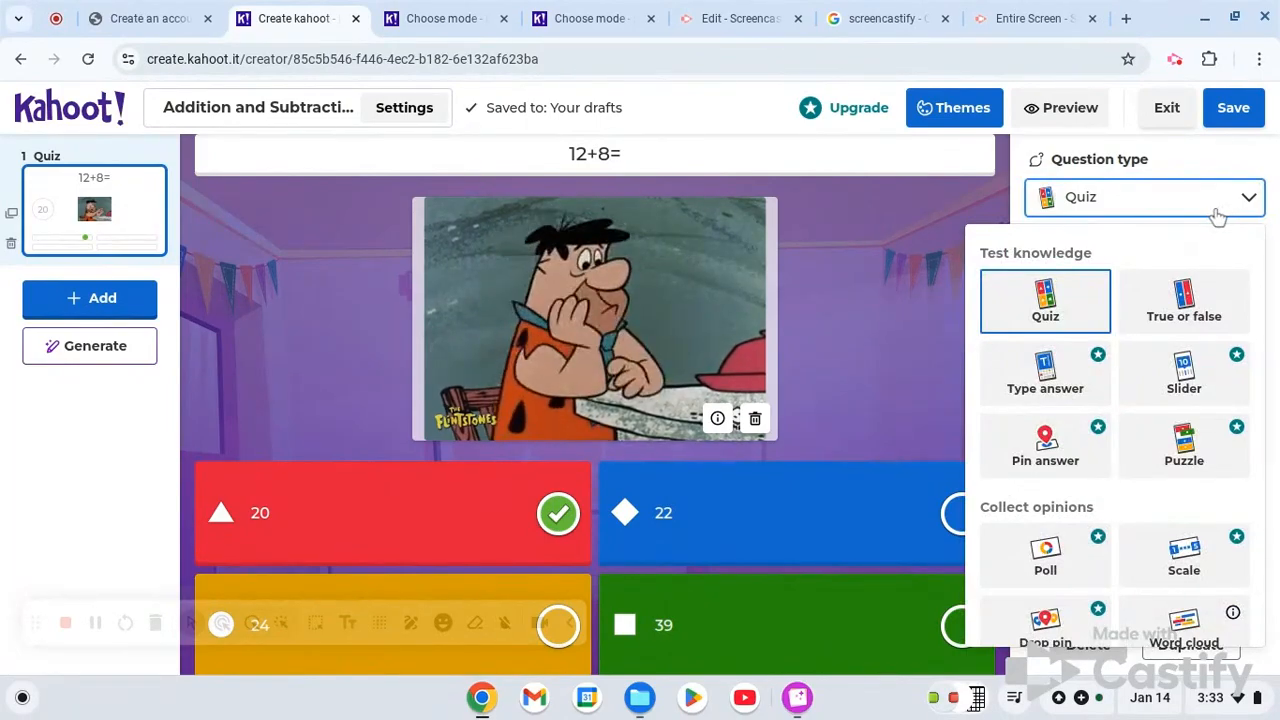
pyautogui.click(1200, 303)
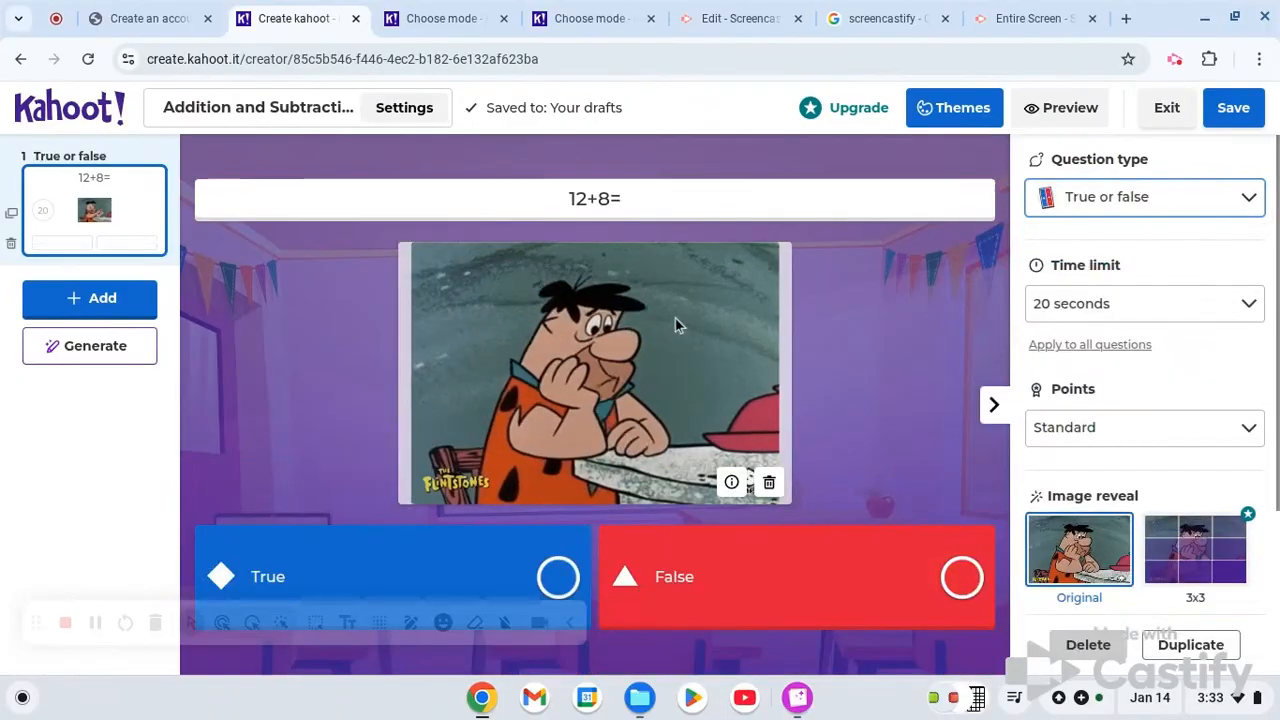
# - Complete the question text as "12+8=26" and mark False as the correct answer
pyautogui.click(686, 197)
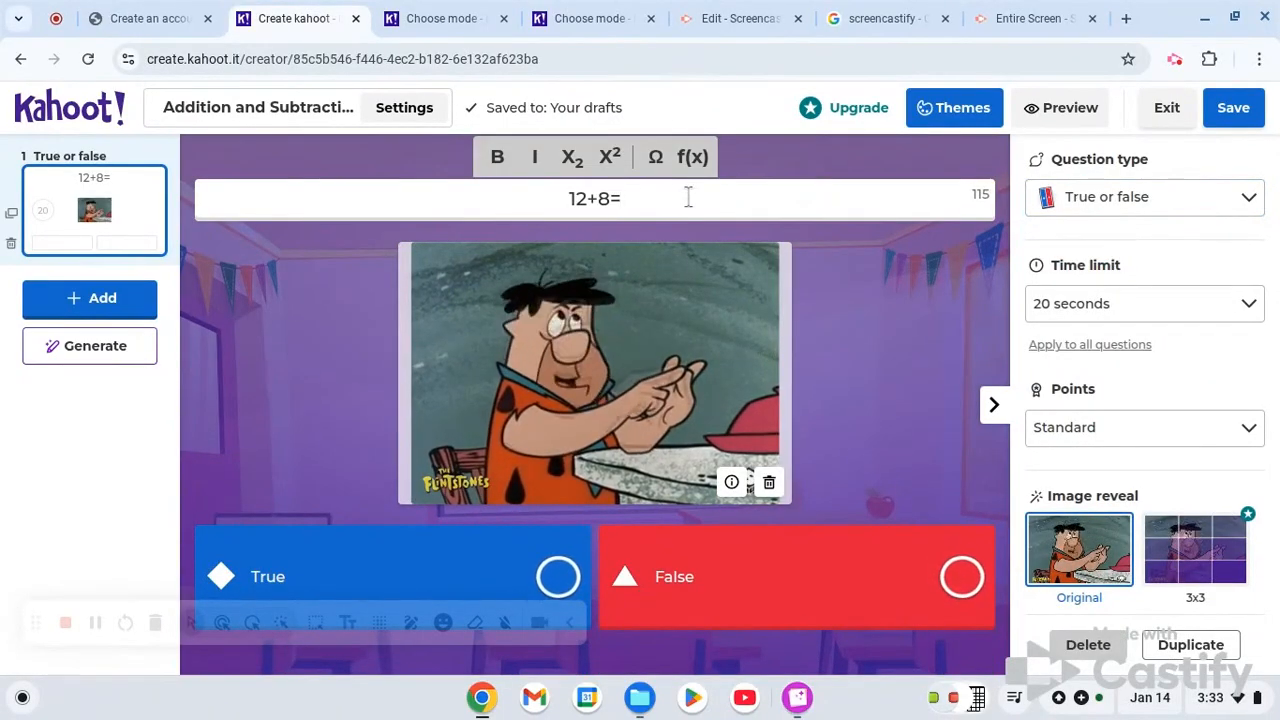
pyautogui.write('26')
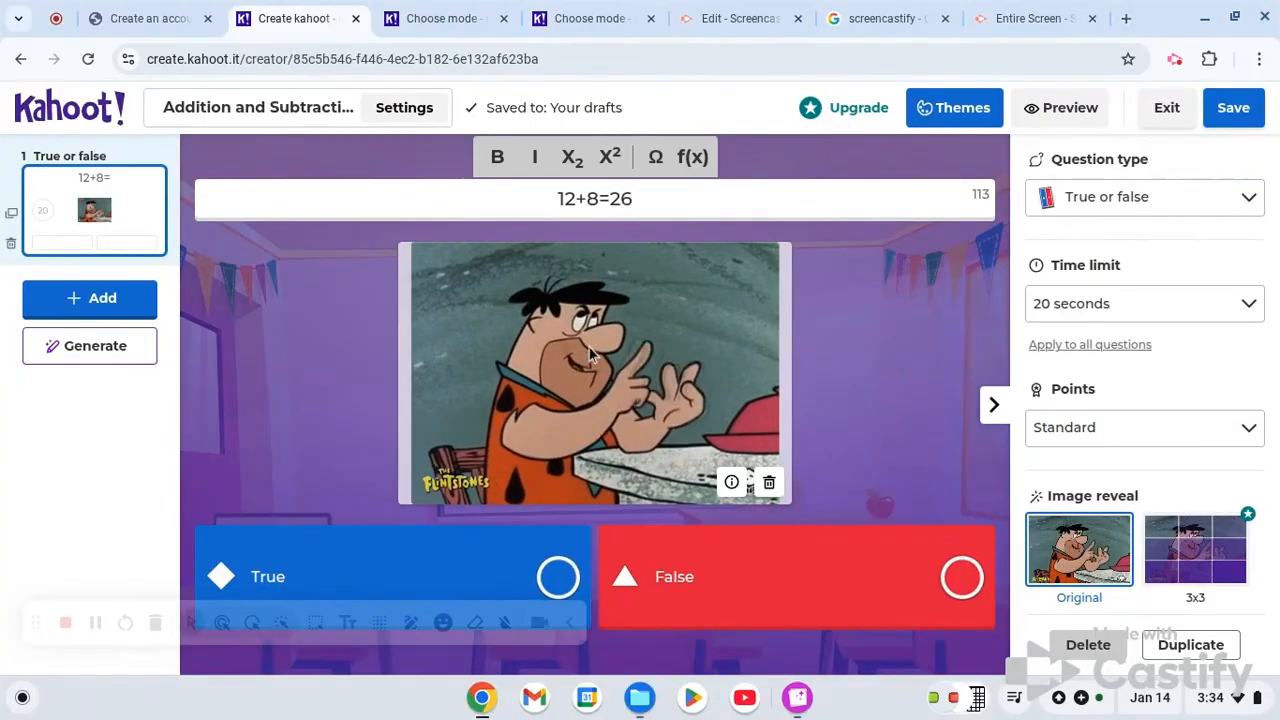
pyautogui.click(962, 577)
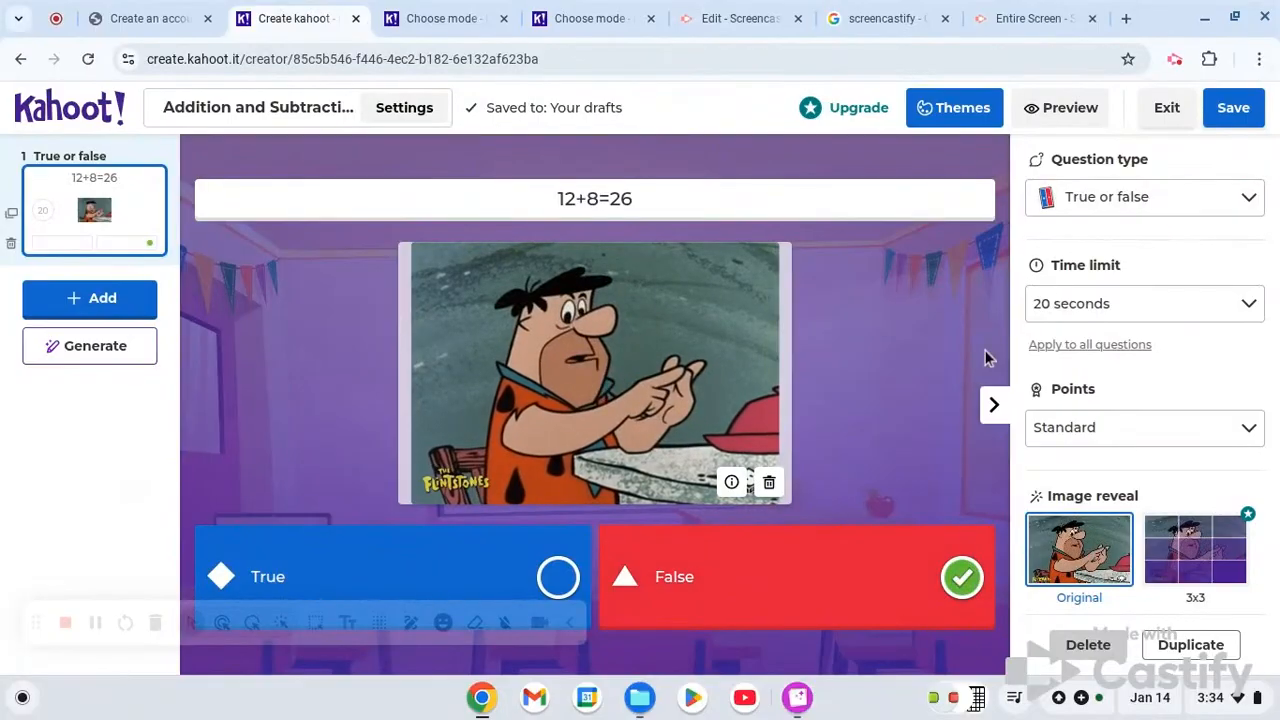
# - Review the available question types and time limits for the 12+8=26 question
pyautogui.click(1163, 217)
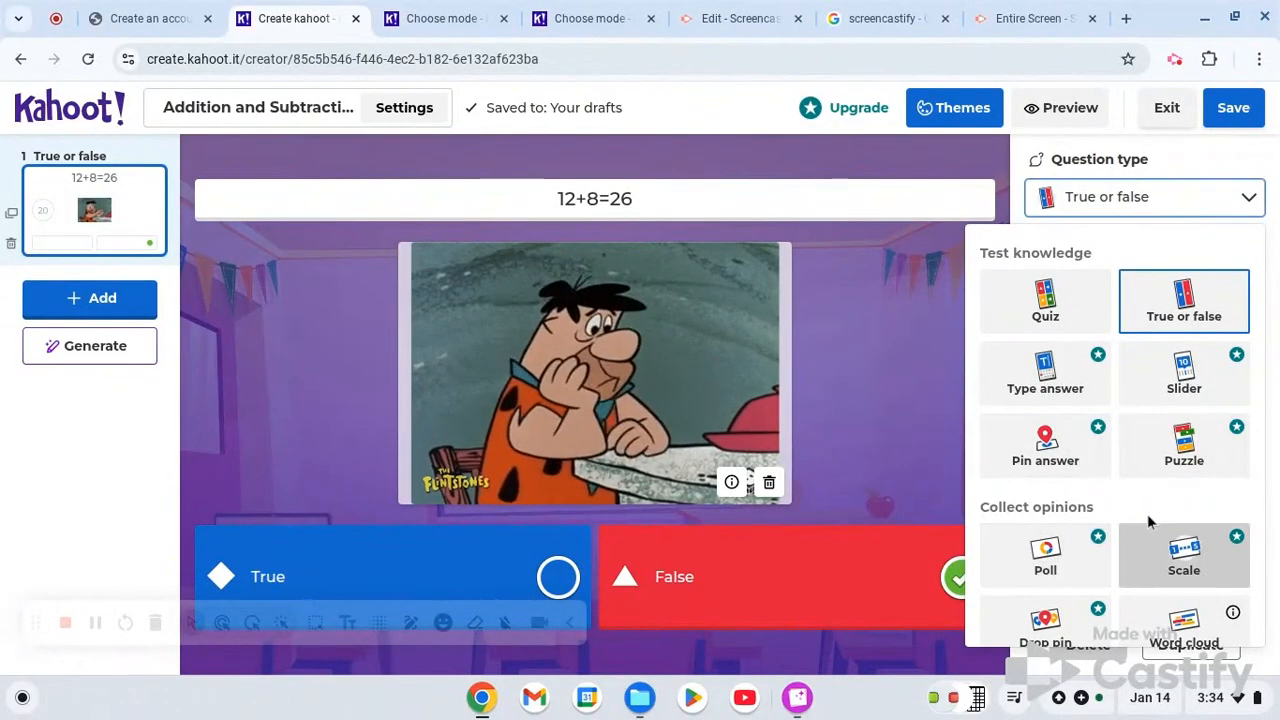
pyautogui.scroll(-3, 1147, 514)
pyautogui.scroll(3, 1147, 514)
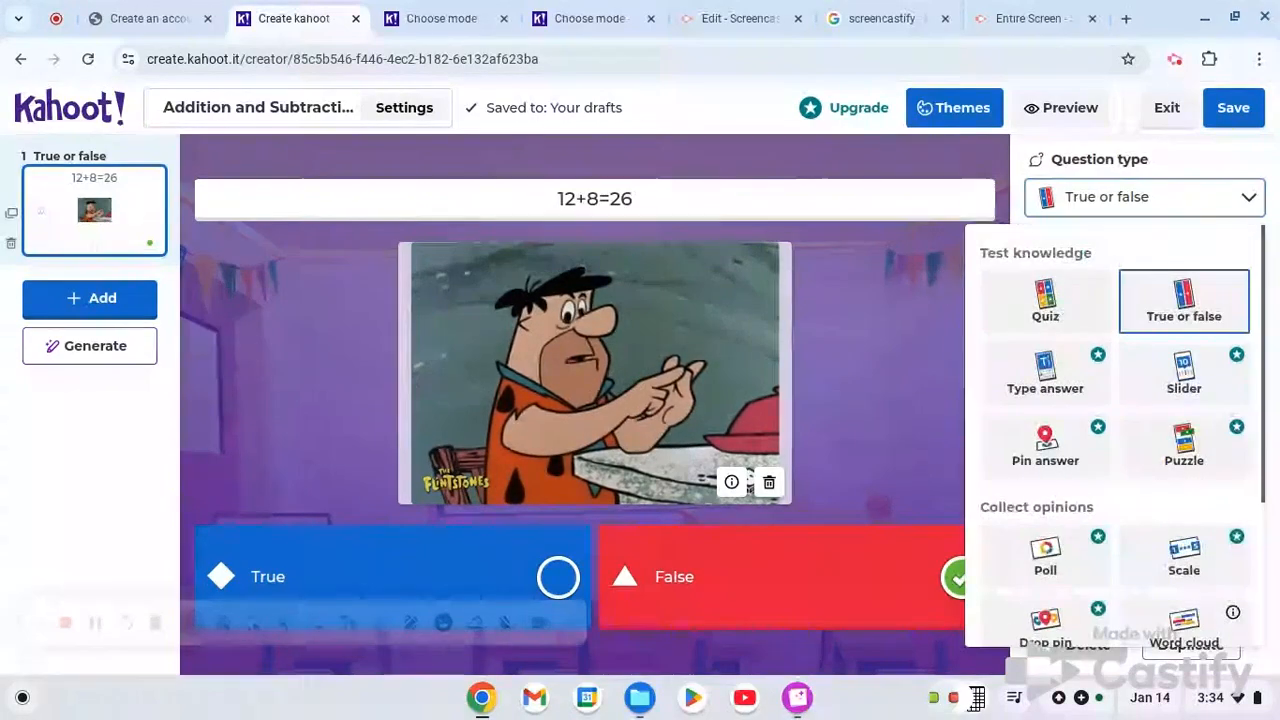
pyautogui.click(1230, 214)
pyautogui.click(1218, 304)
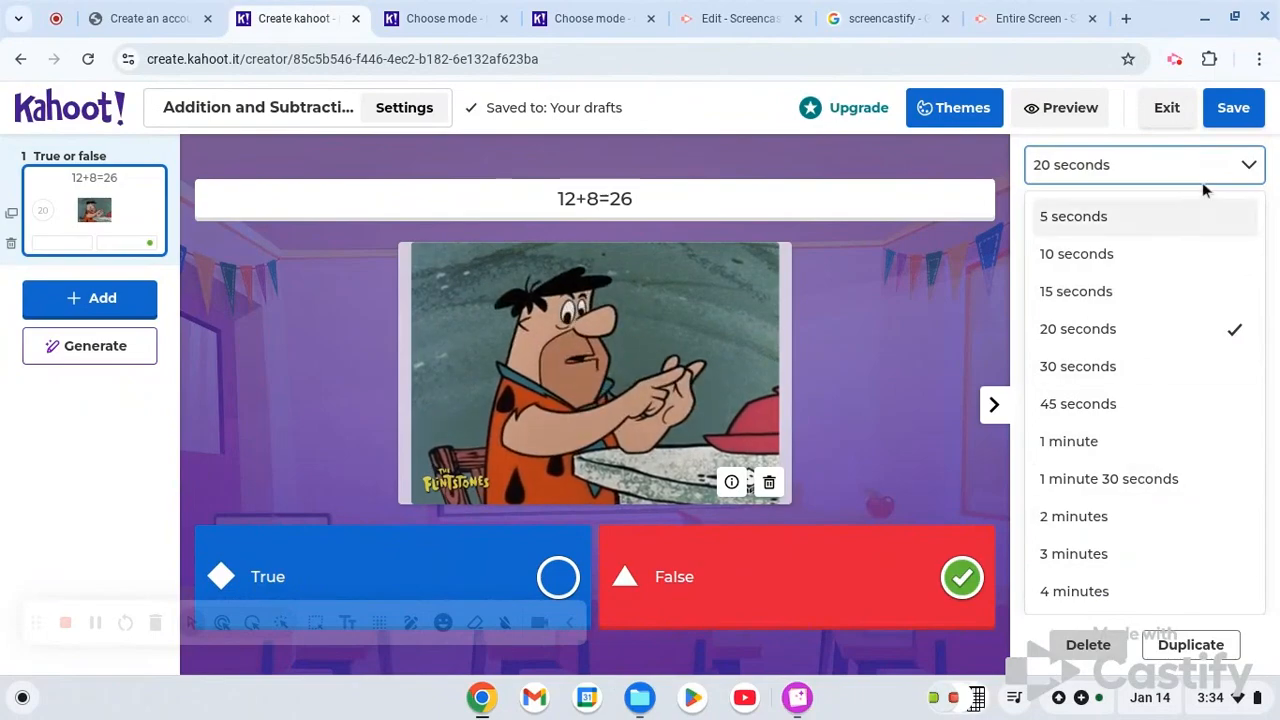
pyautogui.click(1225, 170)
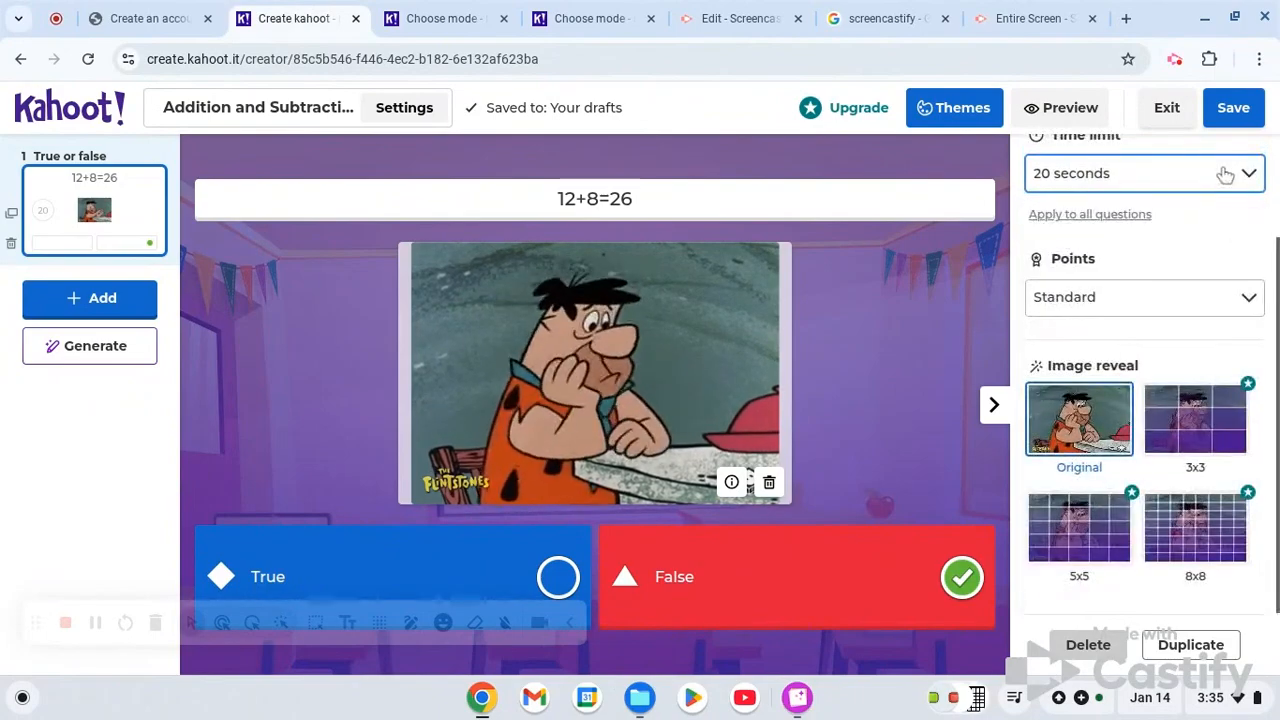
# - Set the points for the 12+8=26 question to Double points
pyautogui.click(1214, 300)
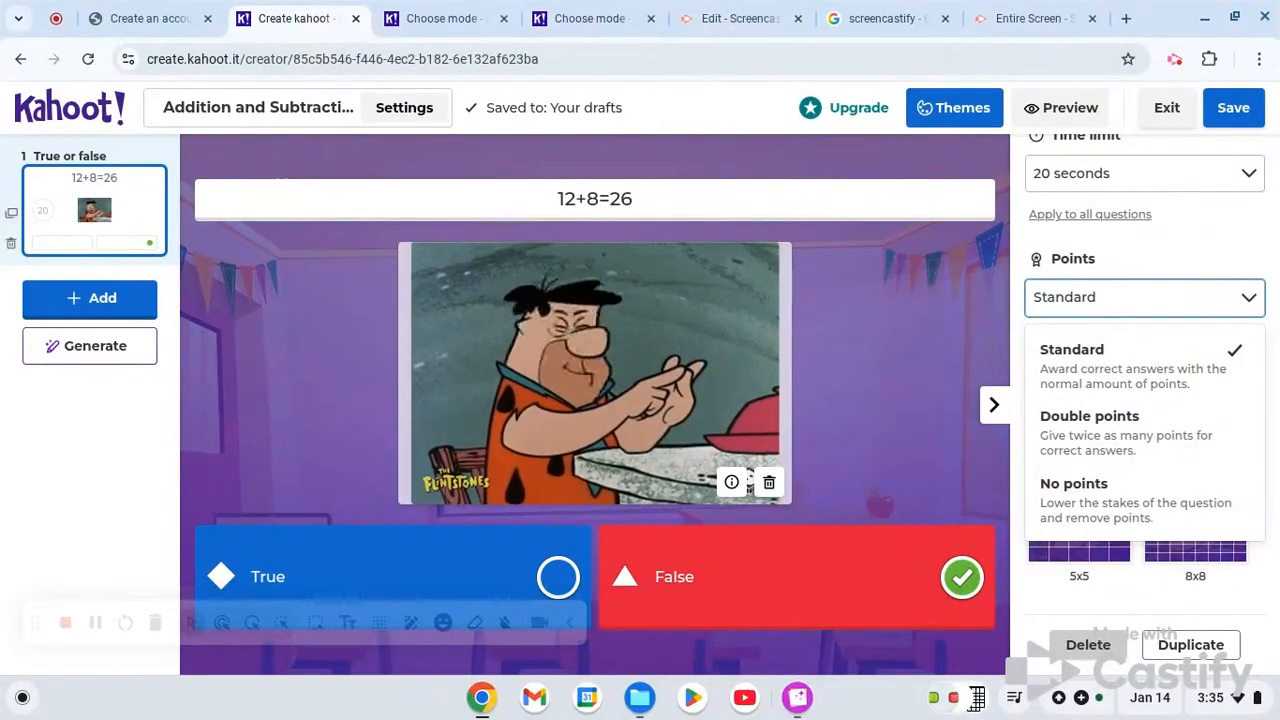
pyautogui.click(1183, 450)
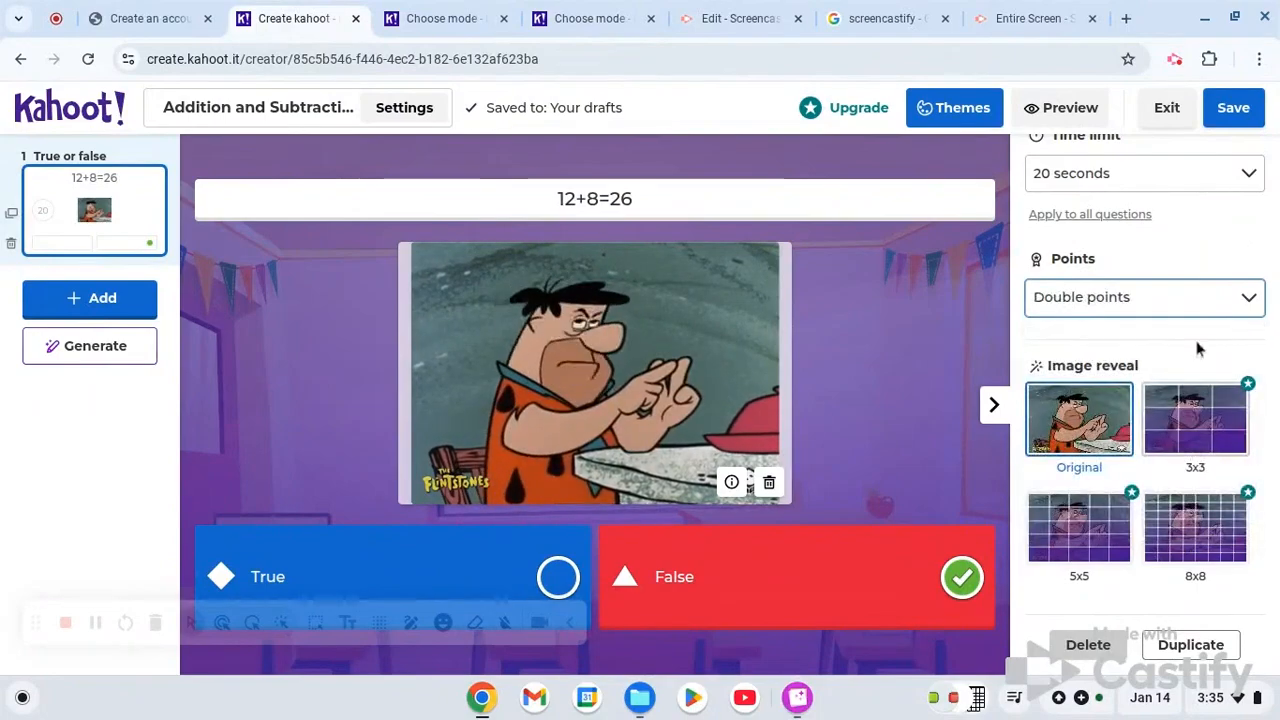
pyautogui.click(1235, 244)
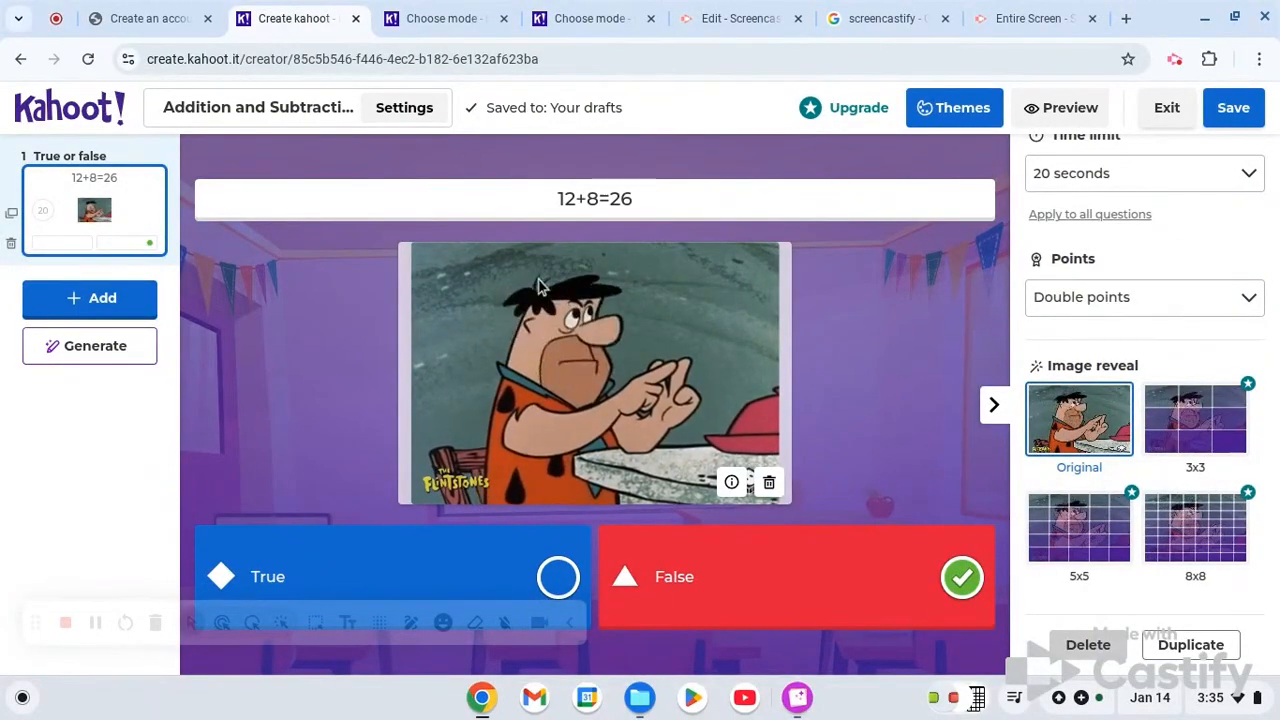
# - Add a second question of type Quiz to the Addition and Subtraction kahoot
pyautogui.click(118, 300)
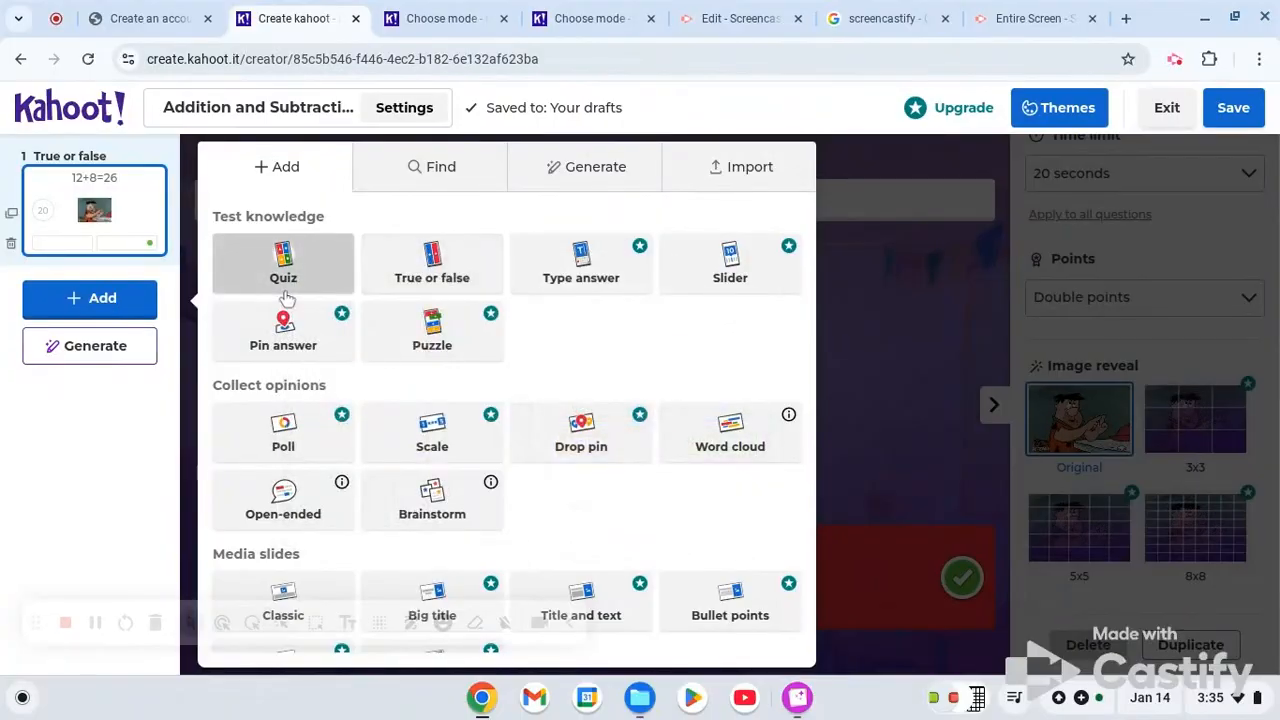
pyautogui.click(285, 280)
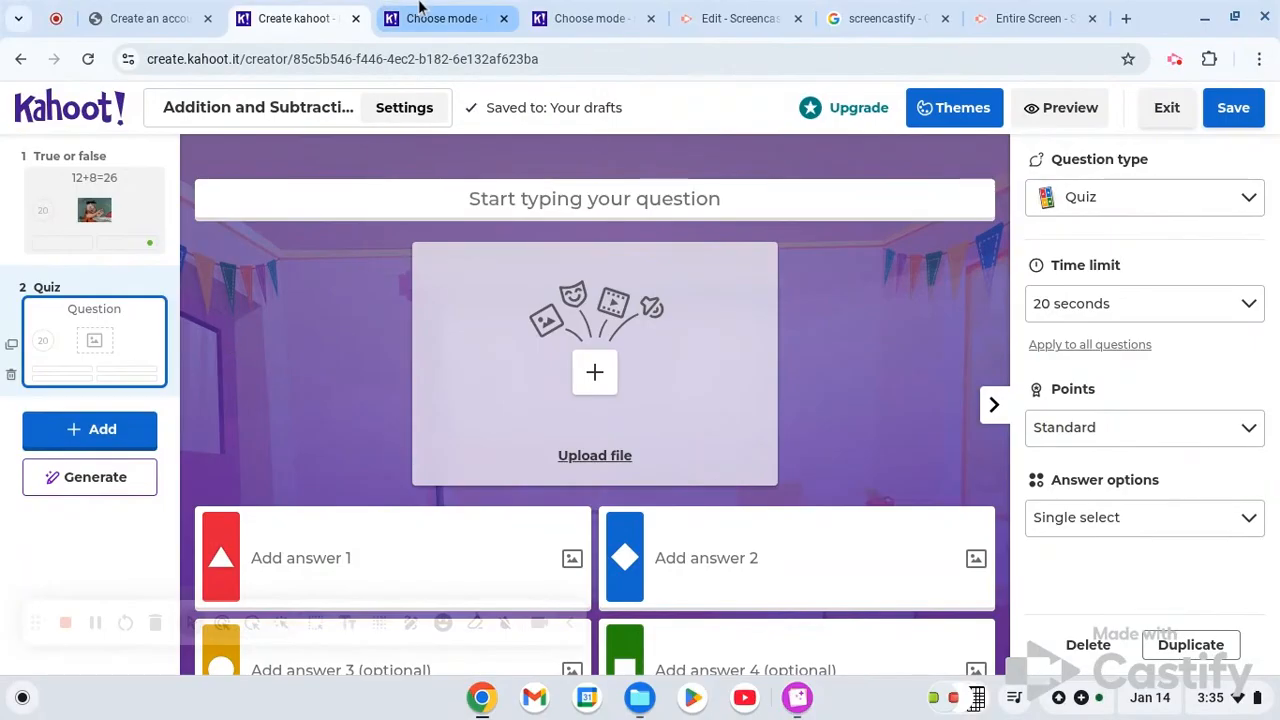
pyautogui.moveTo(424, 12)
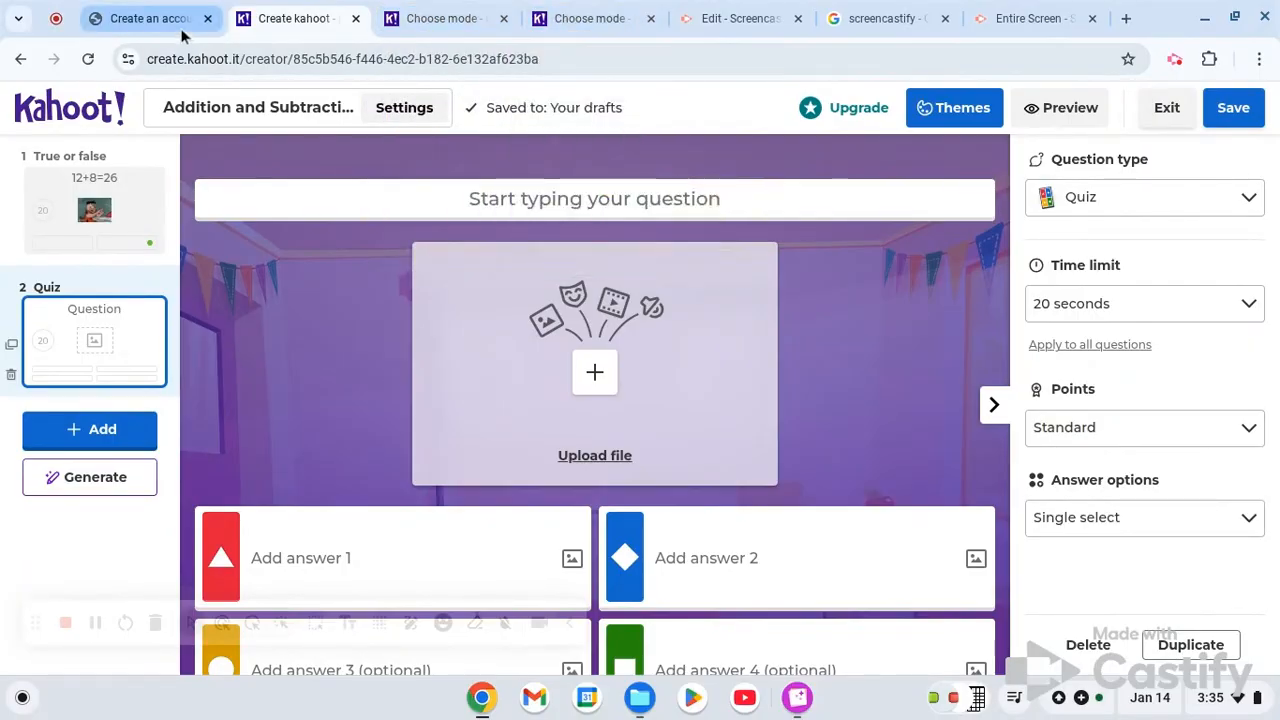
# - Return to the library and open the Basic Arithmetic Challenge kahoot from the recent kahoots for editing
pyautogui.click(82, 117)
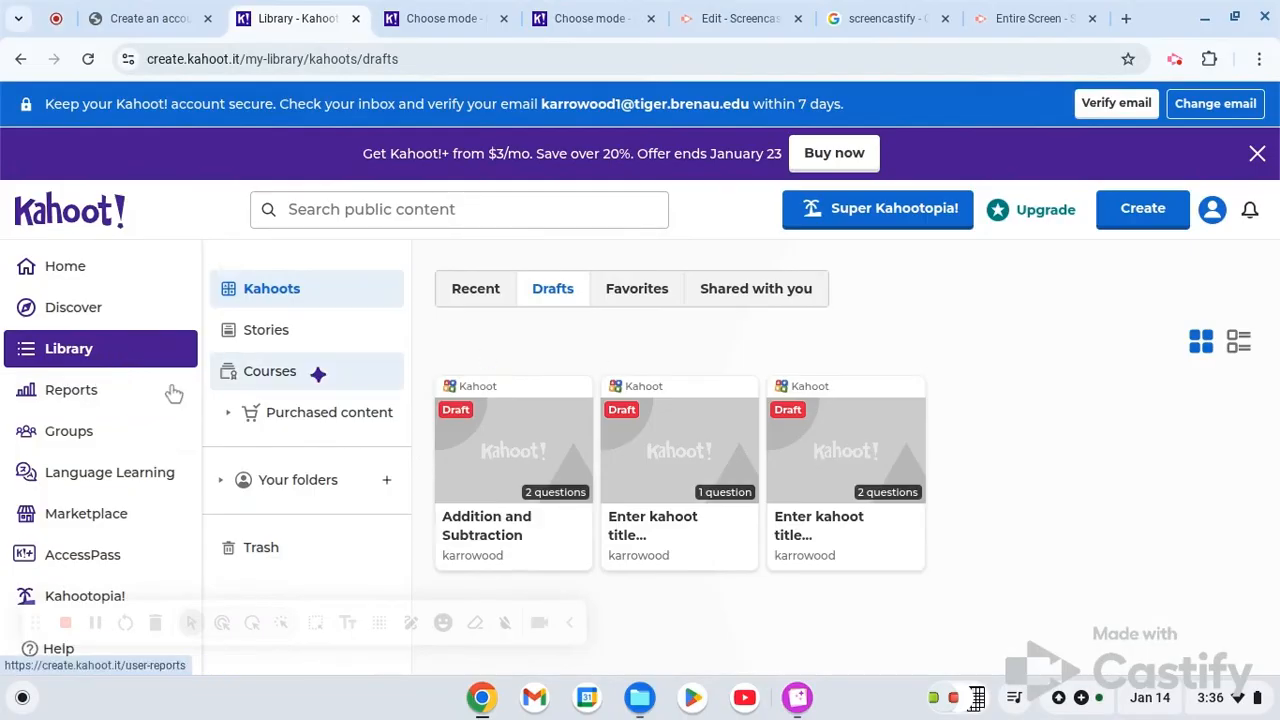
pyautogui.click(133, 370)
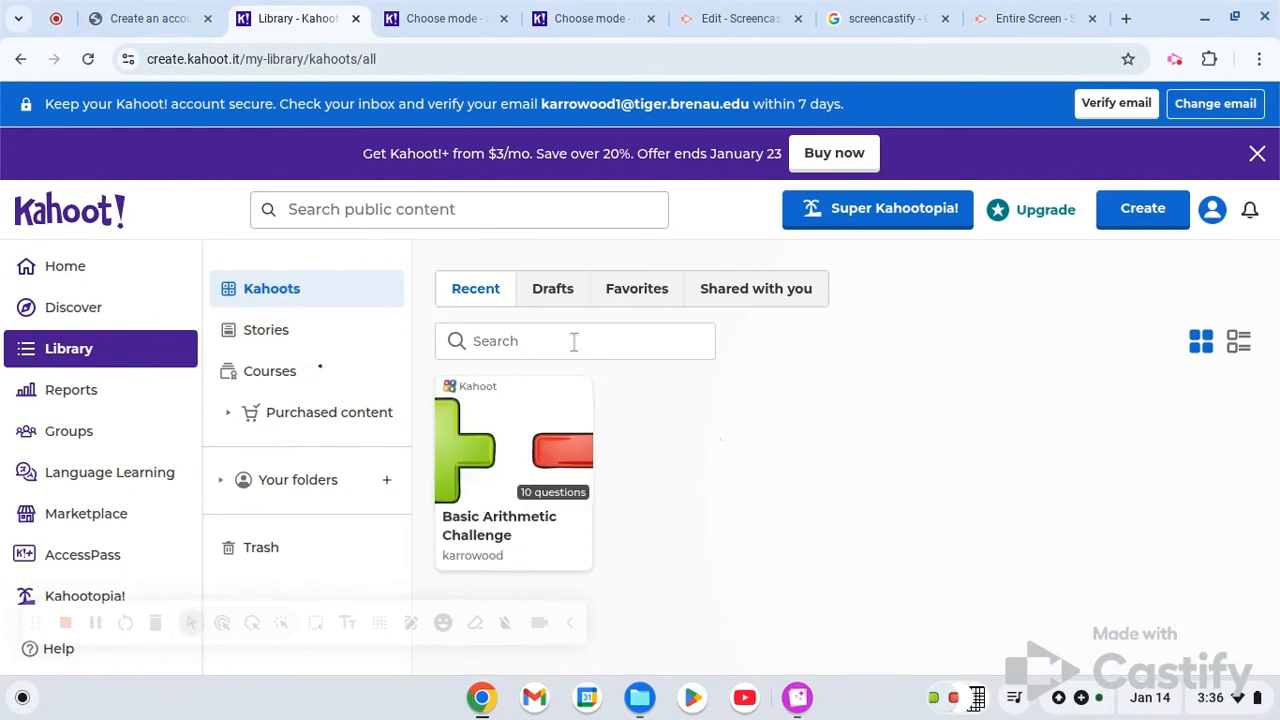
pyautogui.moveTo(572, 476)
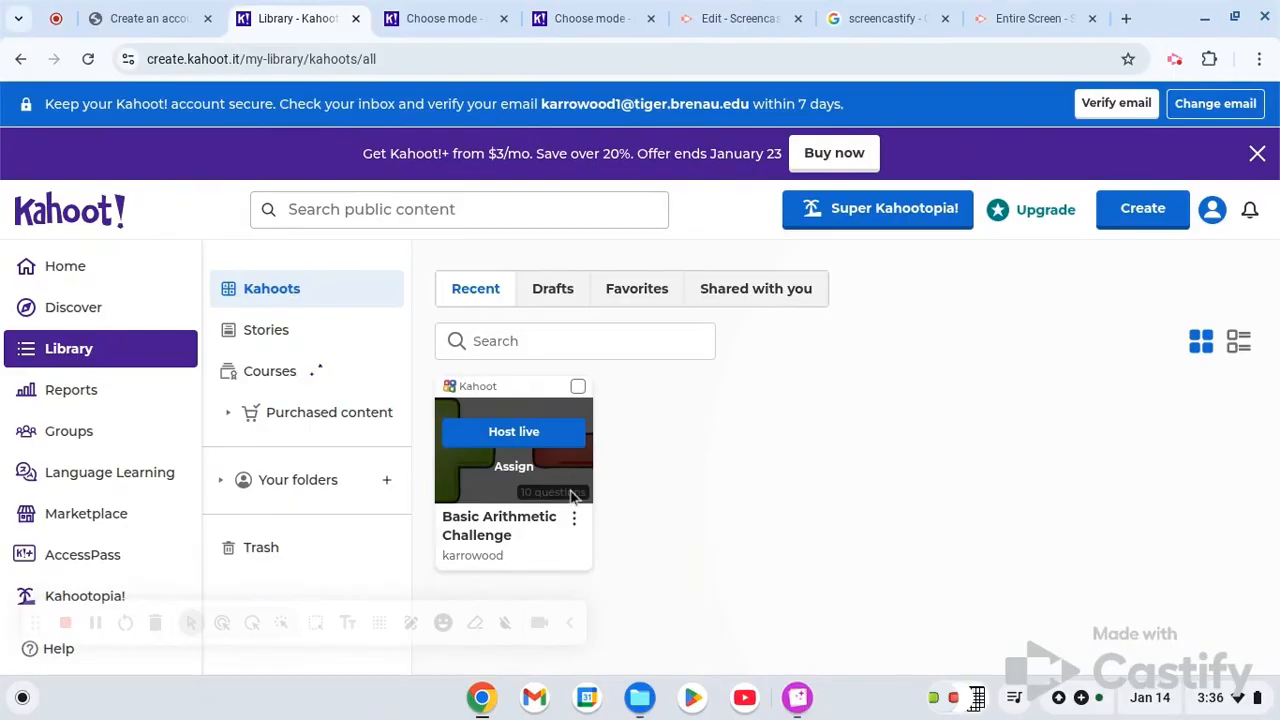
pyautogui.click(574, 520)
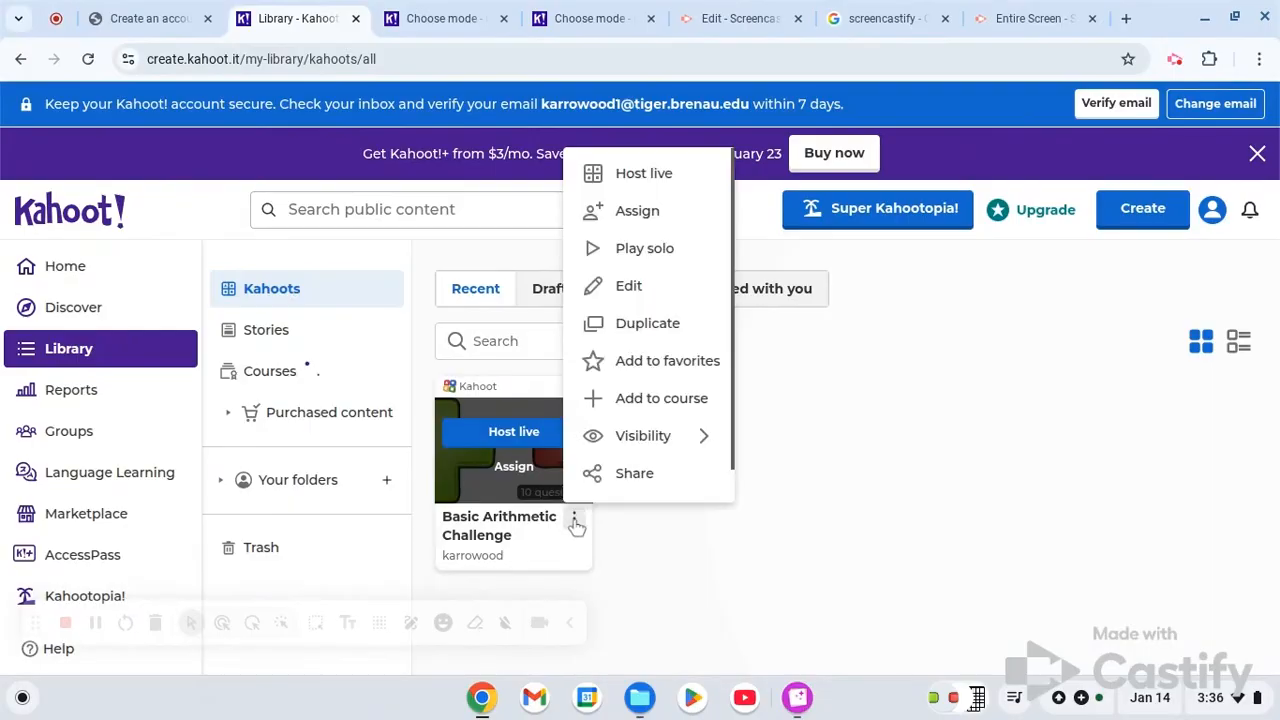
pyautogui.click(629, 287)
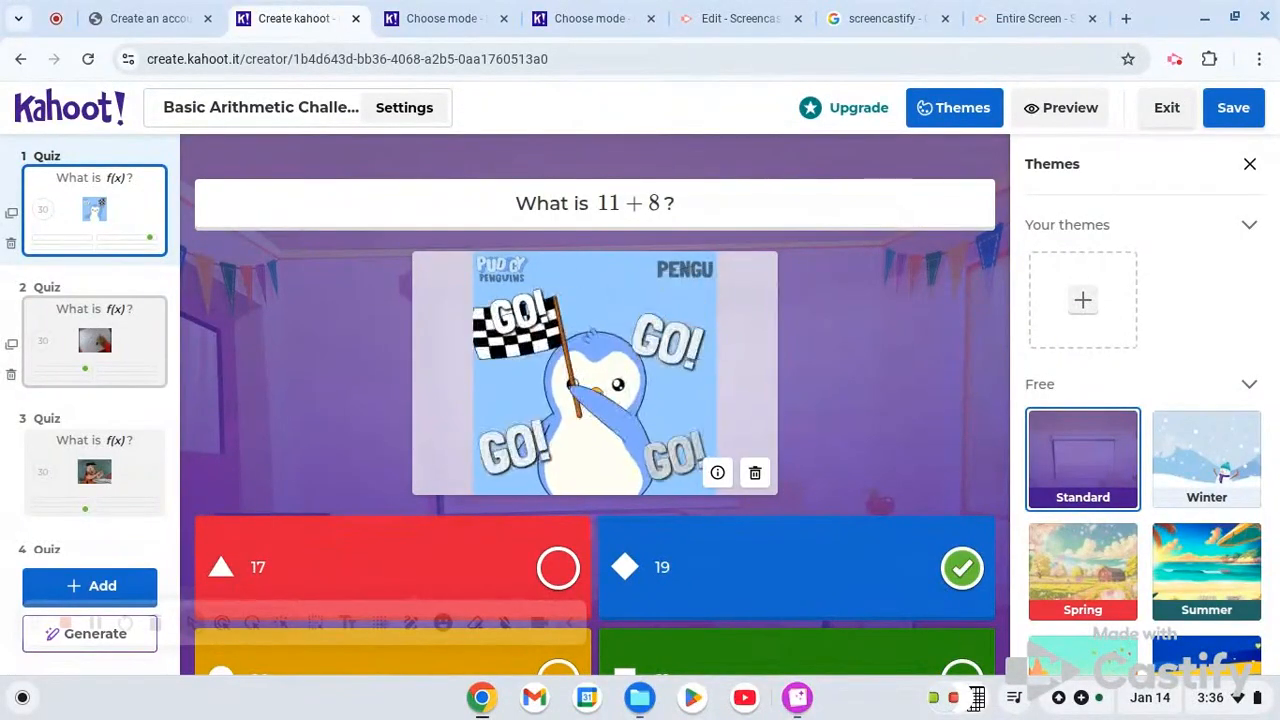
# - Look through the questions of the Basic Arithmetic Challenge, from question 2 to question 10, examining their text, media and answers
pyautogui.click(88, 332)
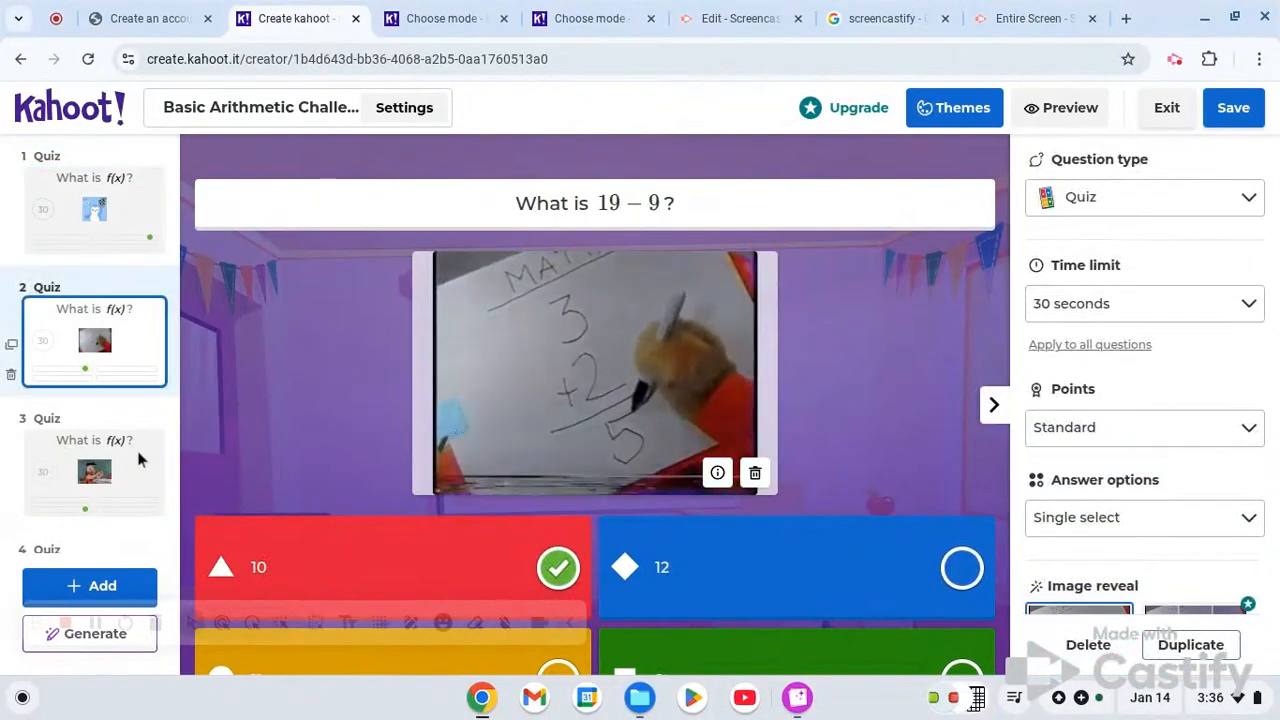
pyautogui.click(95, 450)
pyautogui.scroll(-7, 95, 450)
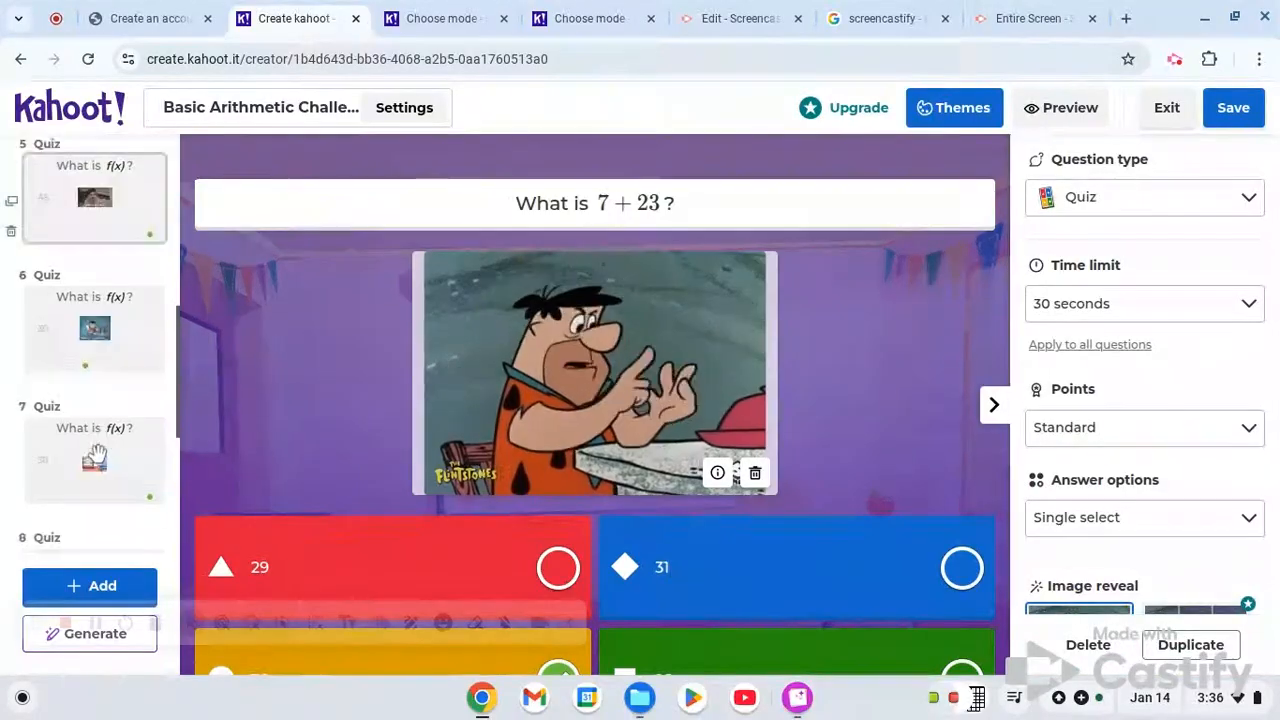
pyautogui.scroll(-1, 100, 360)
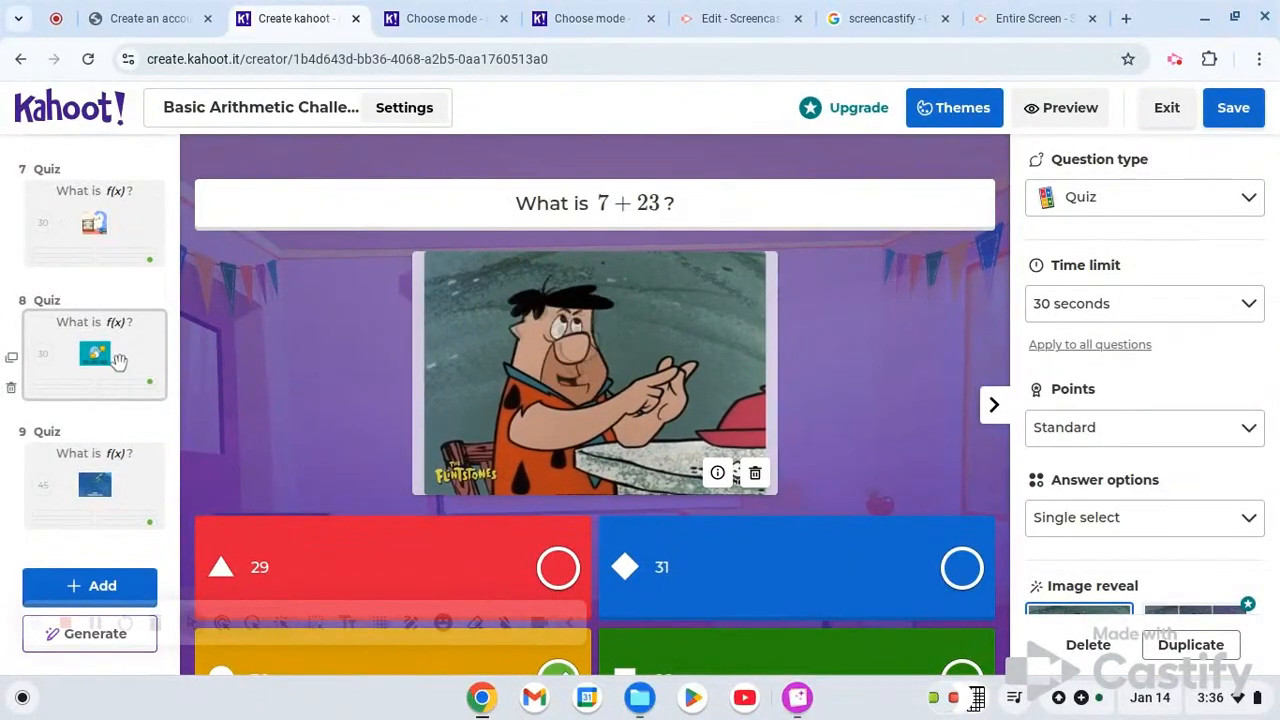
pyautogui.click(95, 355)
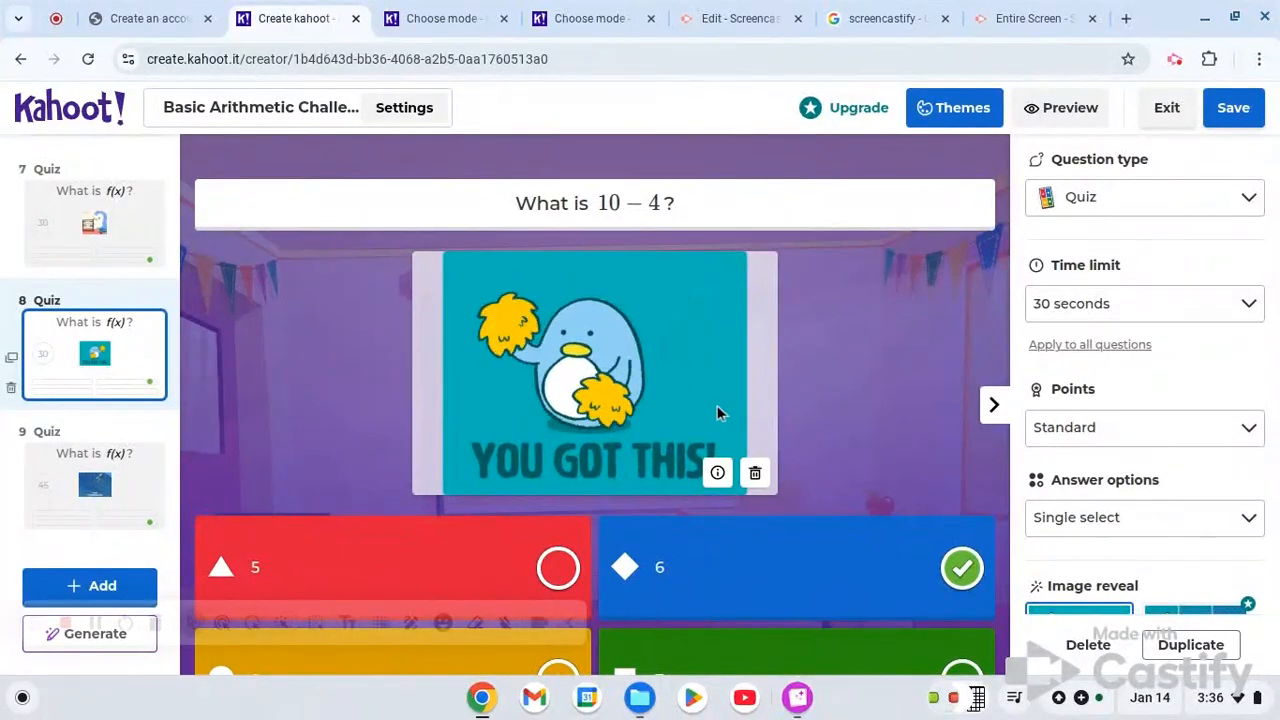
pyautogui.click(115, 455)
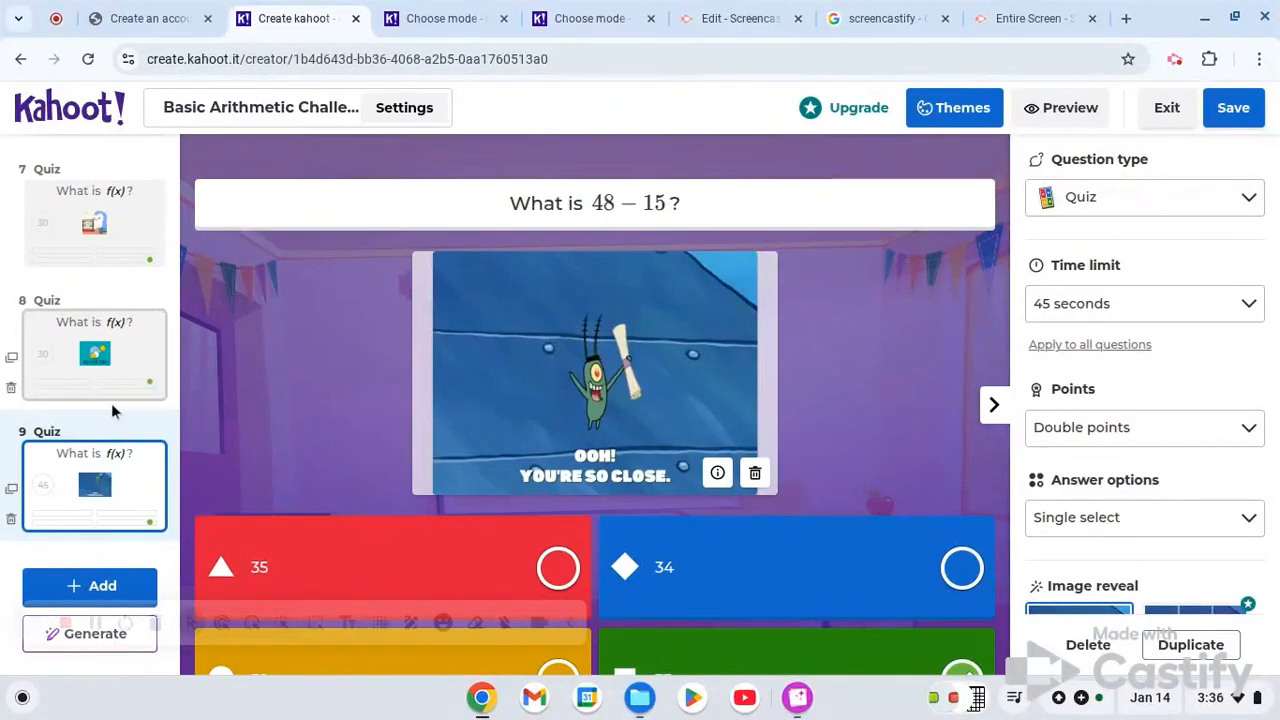
pyautogui.scroll(-2, 111, 410)
pyautogui.click(115, 472)
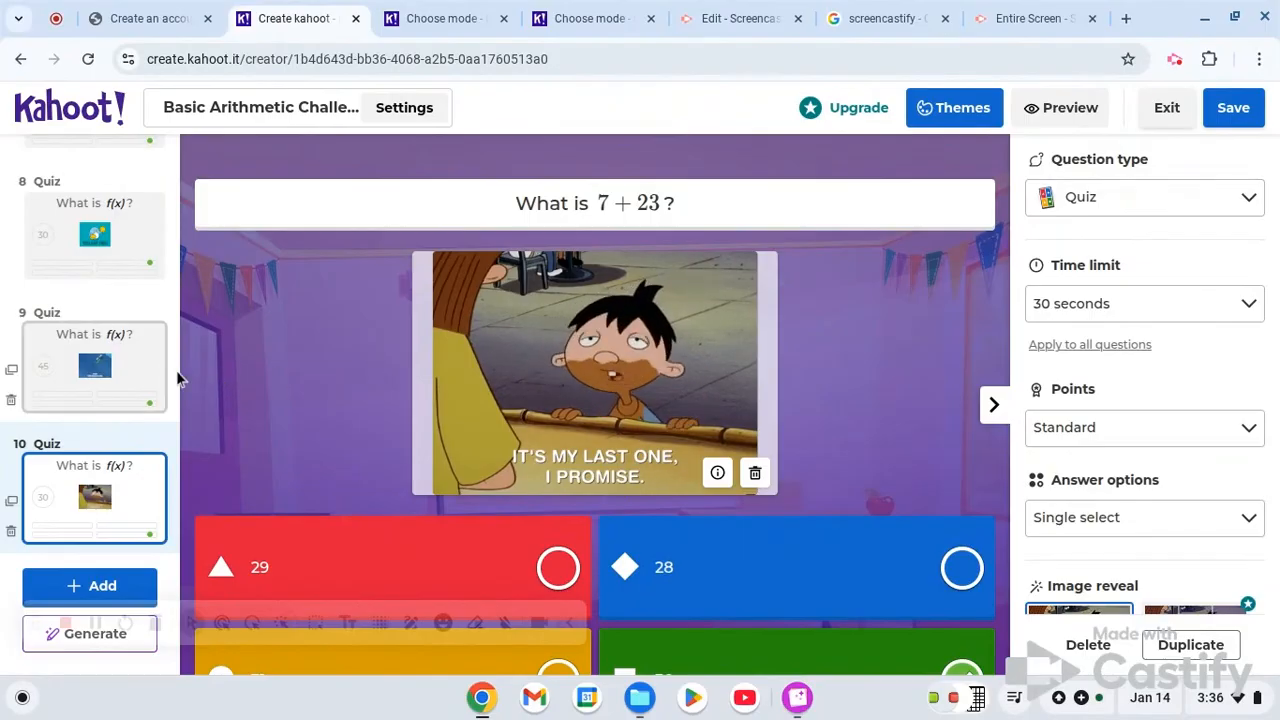
# - Examine question 9, What is 48 − 15?, including its time limit, points, answer options and marked answer
pyautogui.click(141, 383)
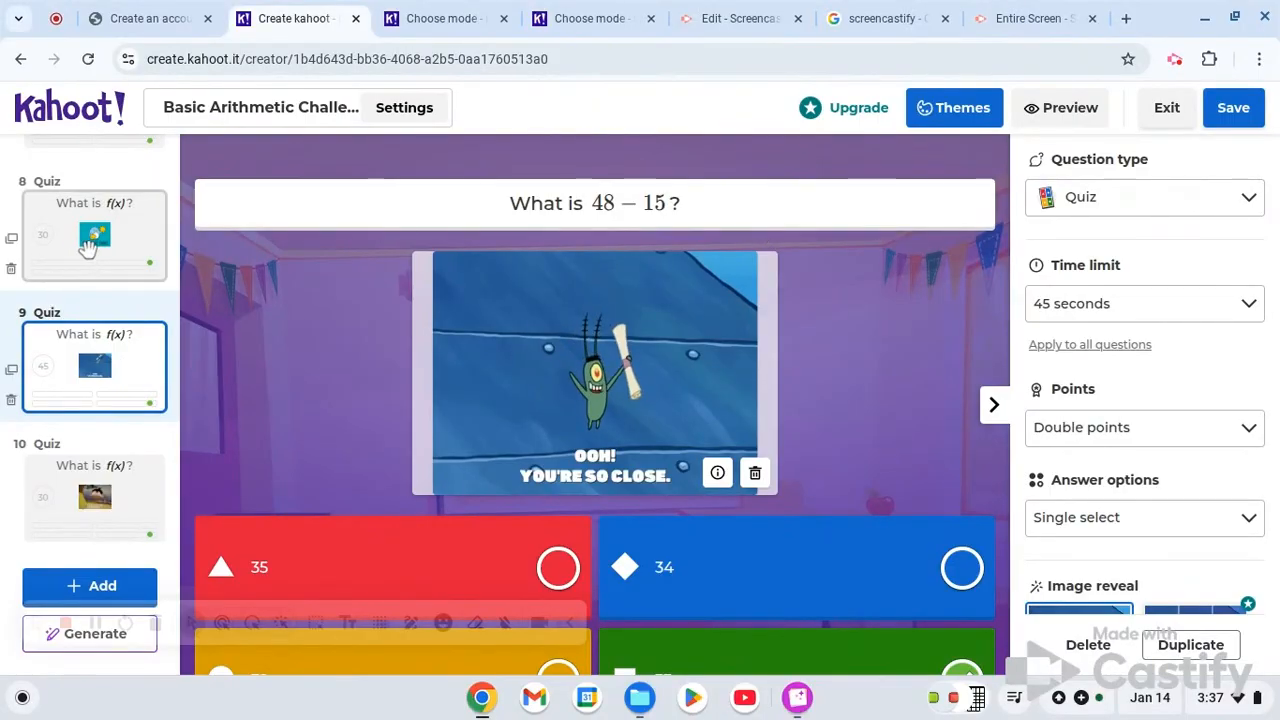
pyautogui.click(88, 247)
pyautogui.click(147, 369)
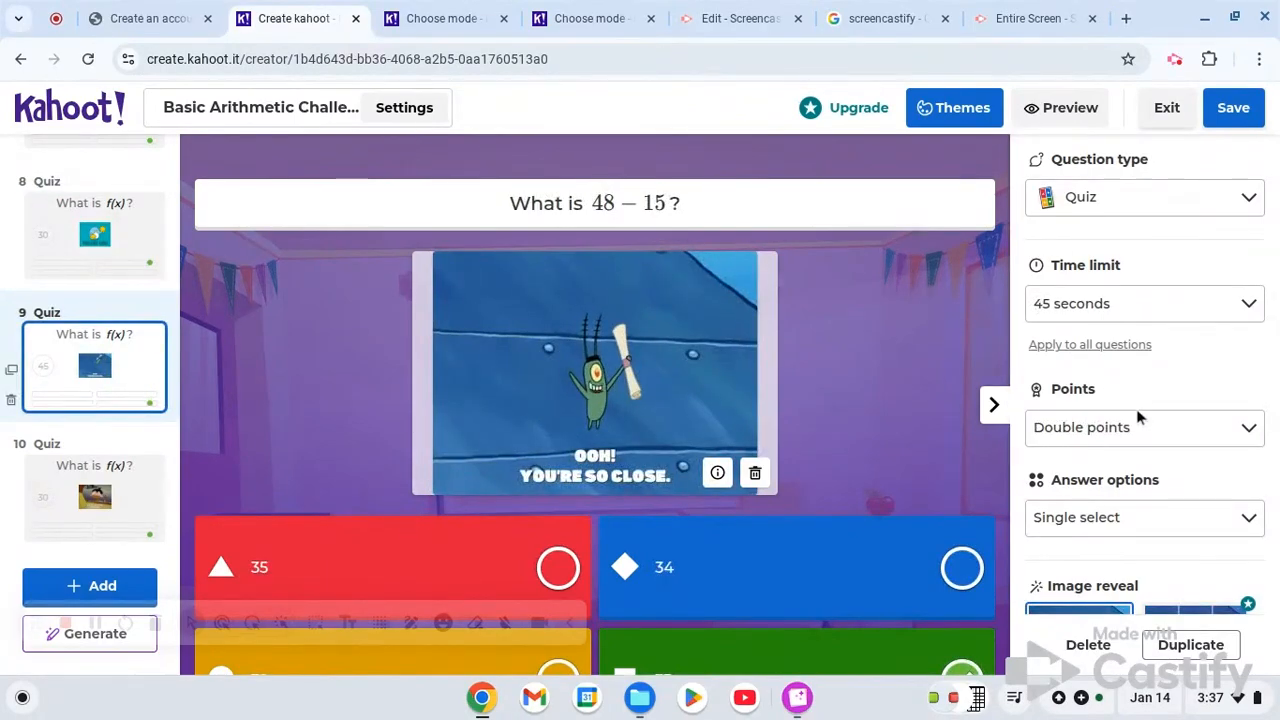
pyautogui.scroll(-3, 1145, 450)
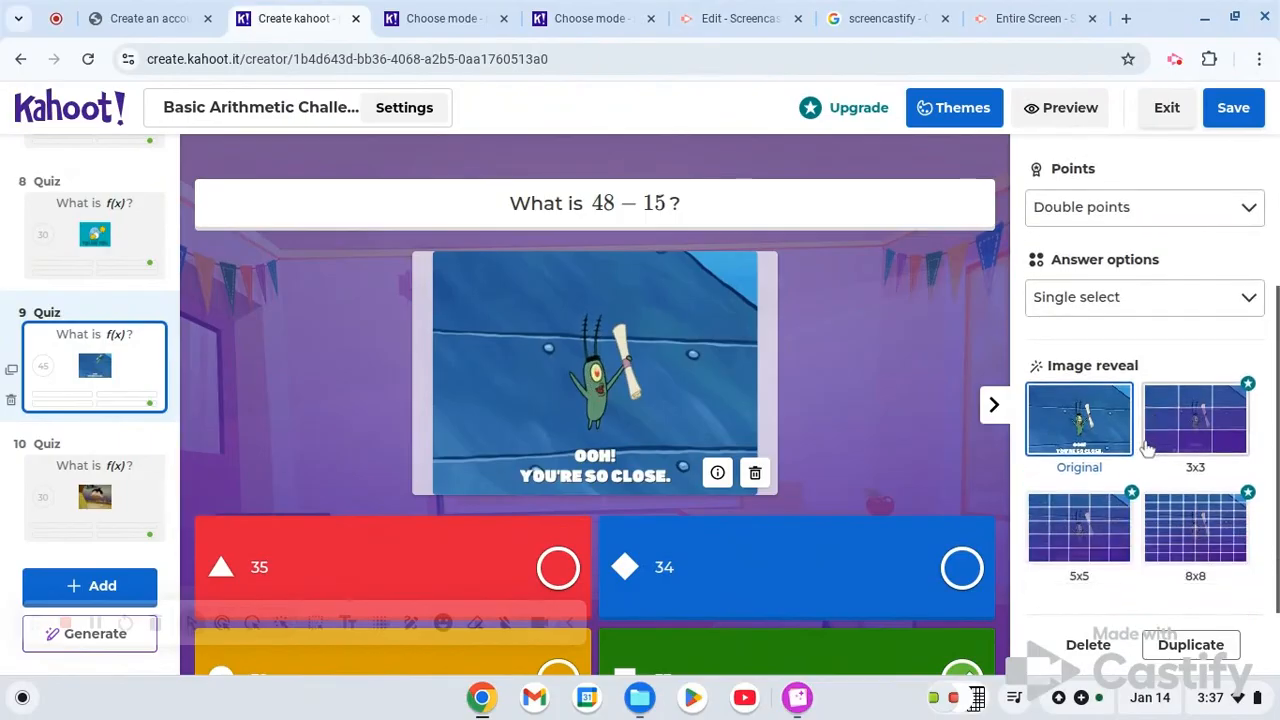
pyautogui.scroll(-2, 869, 335)
pyautogui.scroll(1, 869, 335)
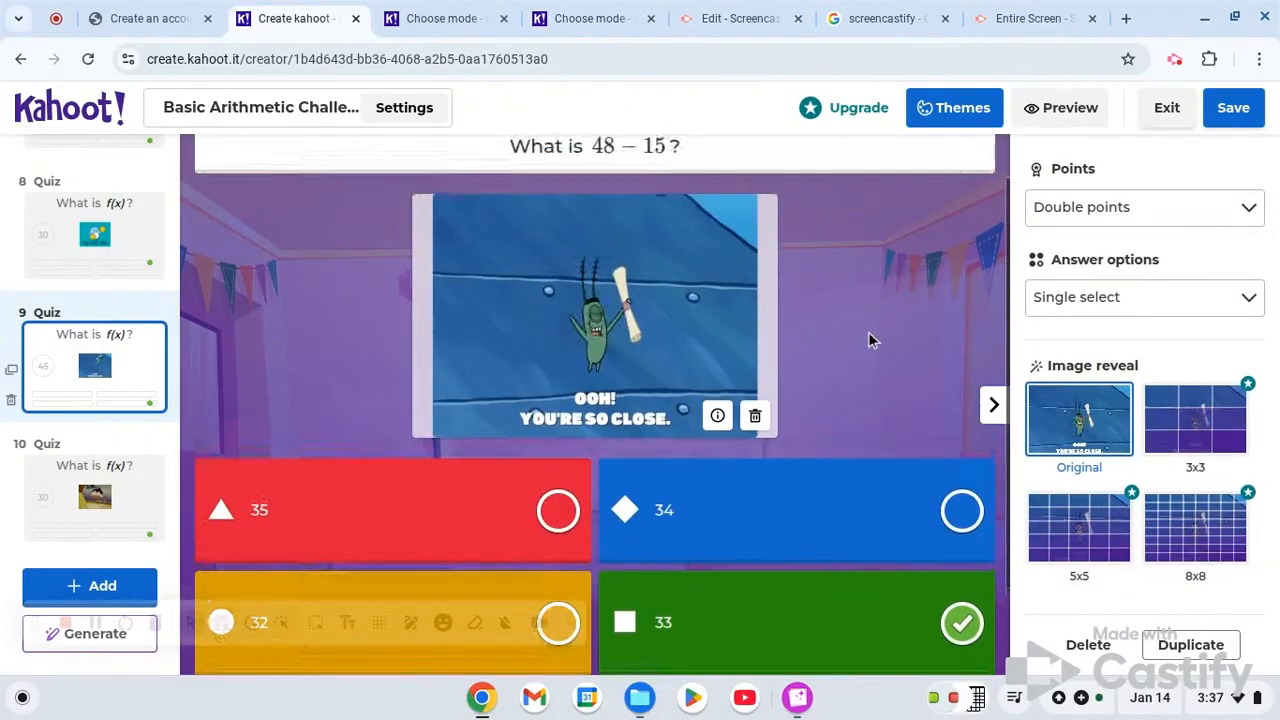
pyautogui.scroll(1, 869, 333)
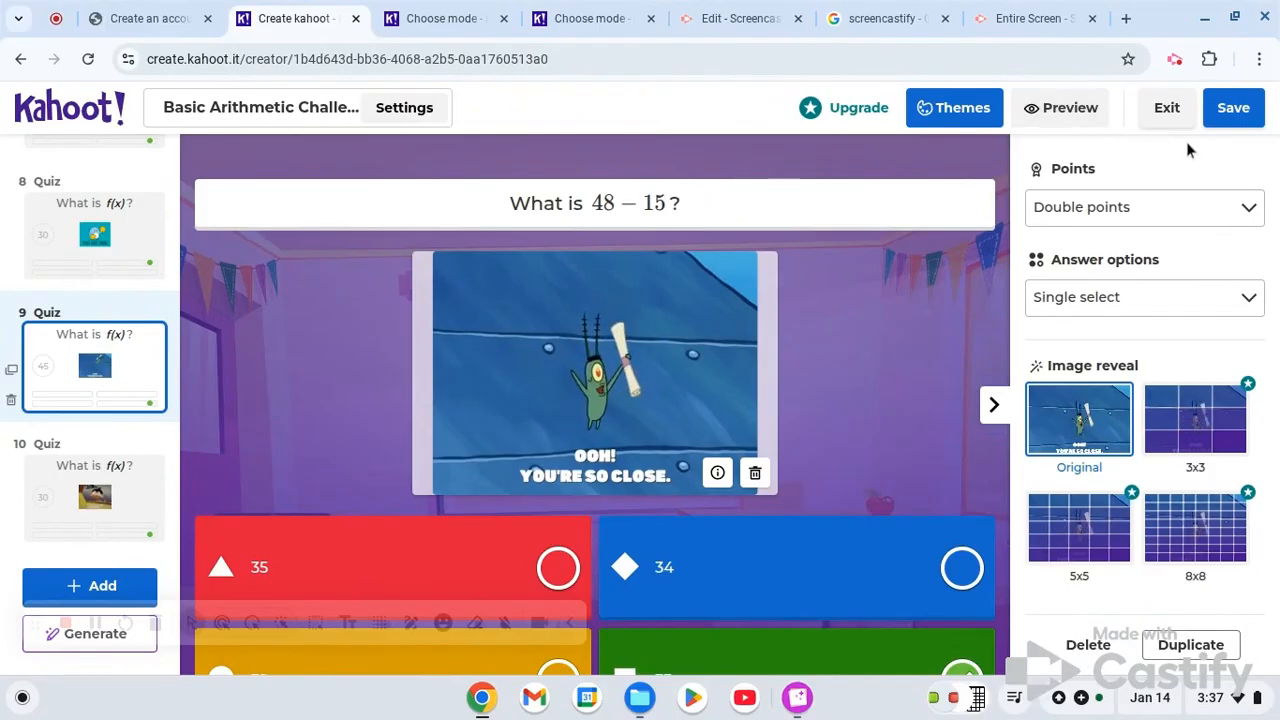
# - Save the Basic Arithmetic Challenge kahoot and launch a demo session of it
pyautogui.click(1255, 112)
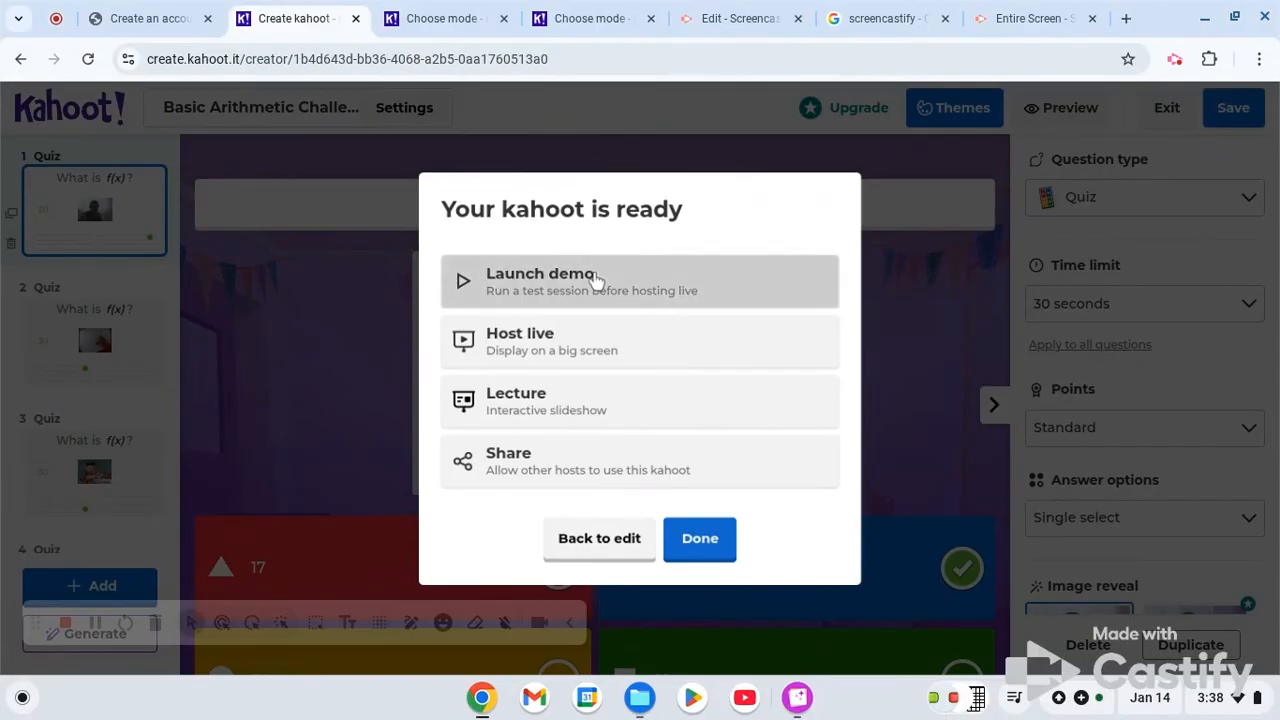
pyautogui.click(593, 280)
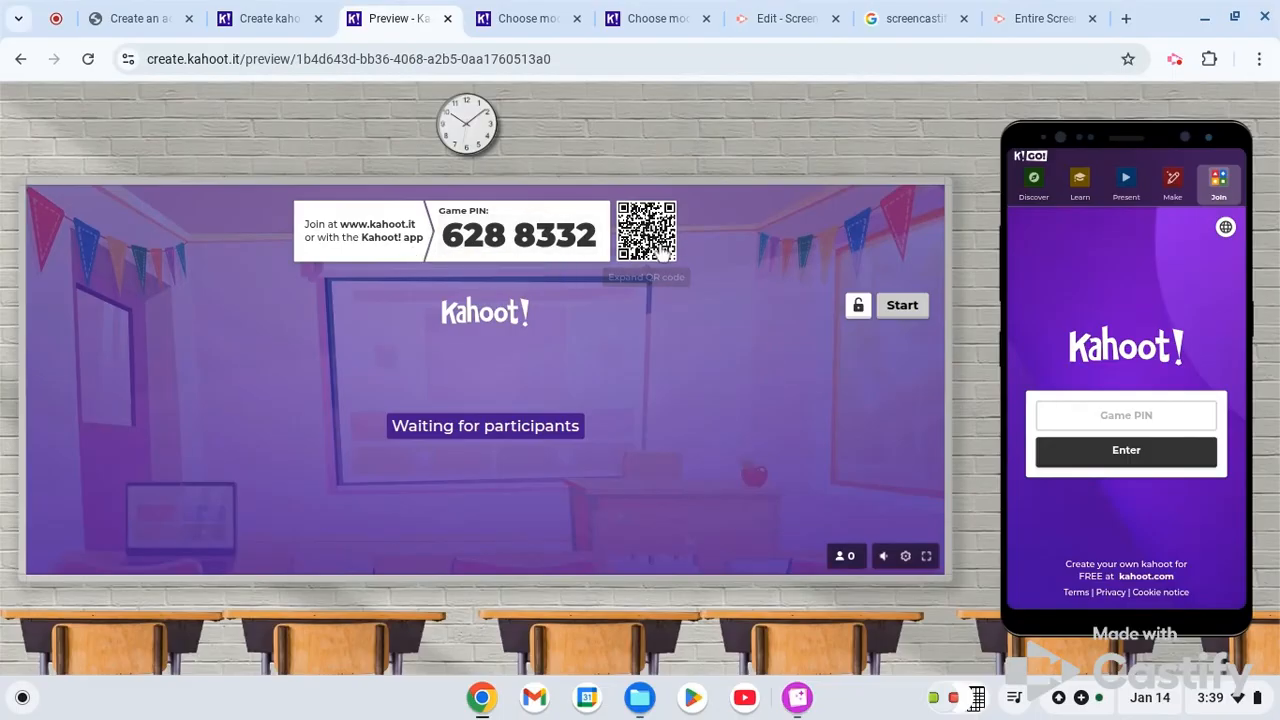
# - Join the demo game on the simulated phone by entering the displayed game PIN and the player's nickname
pyautogui.click(1138, 416)
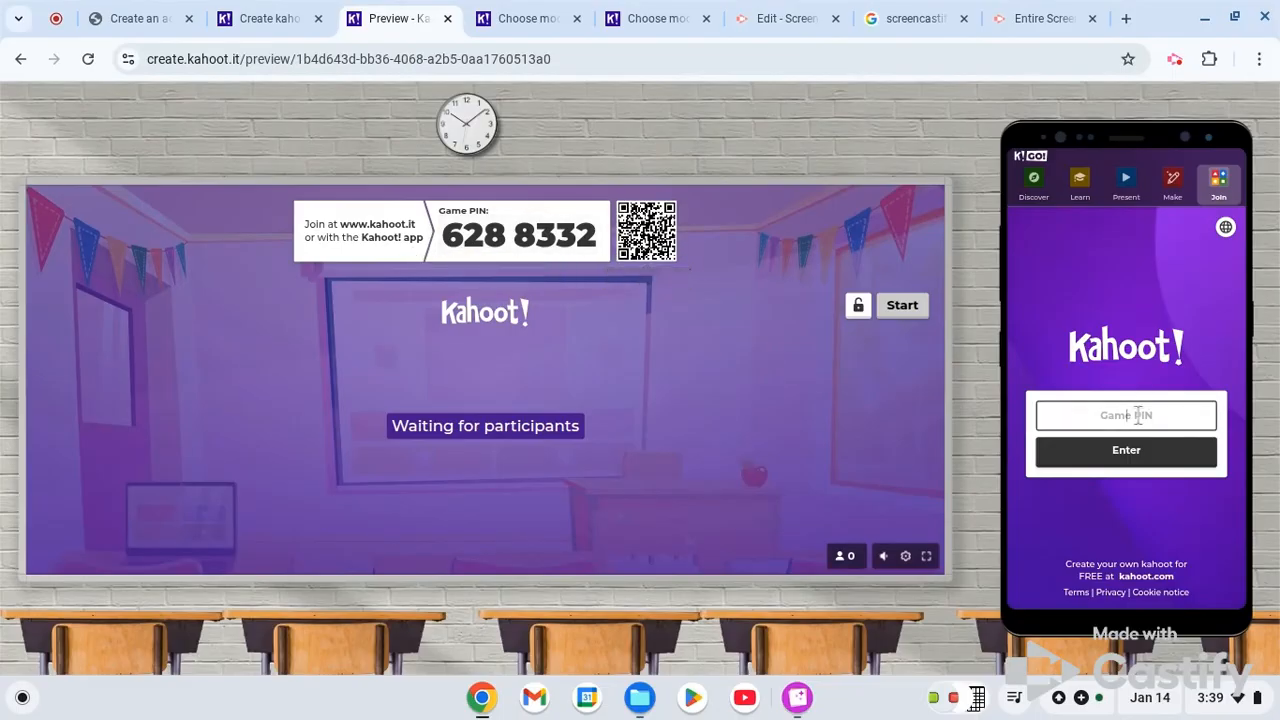
pyautogui.write('6288332')
pyautogui.click(1195, 462)
pyautogui.click(1151, 422)
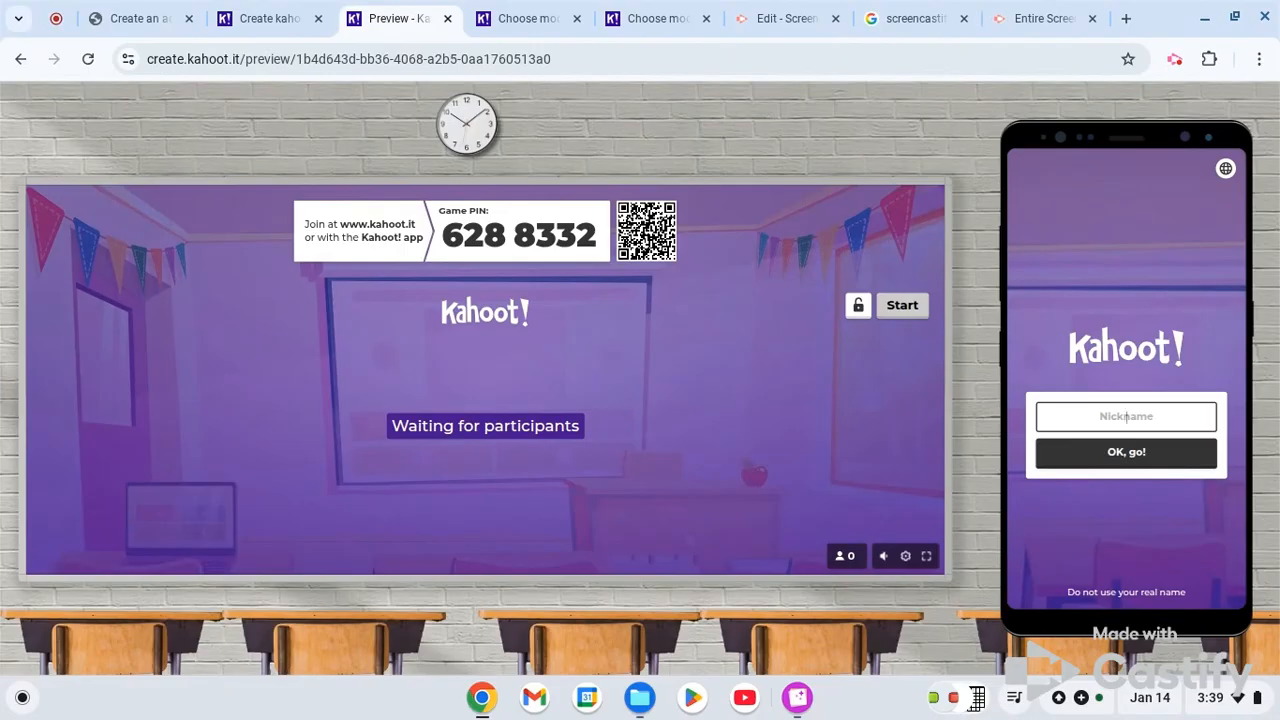
pyautogui.write('Kaitlin')
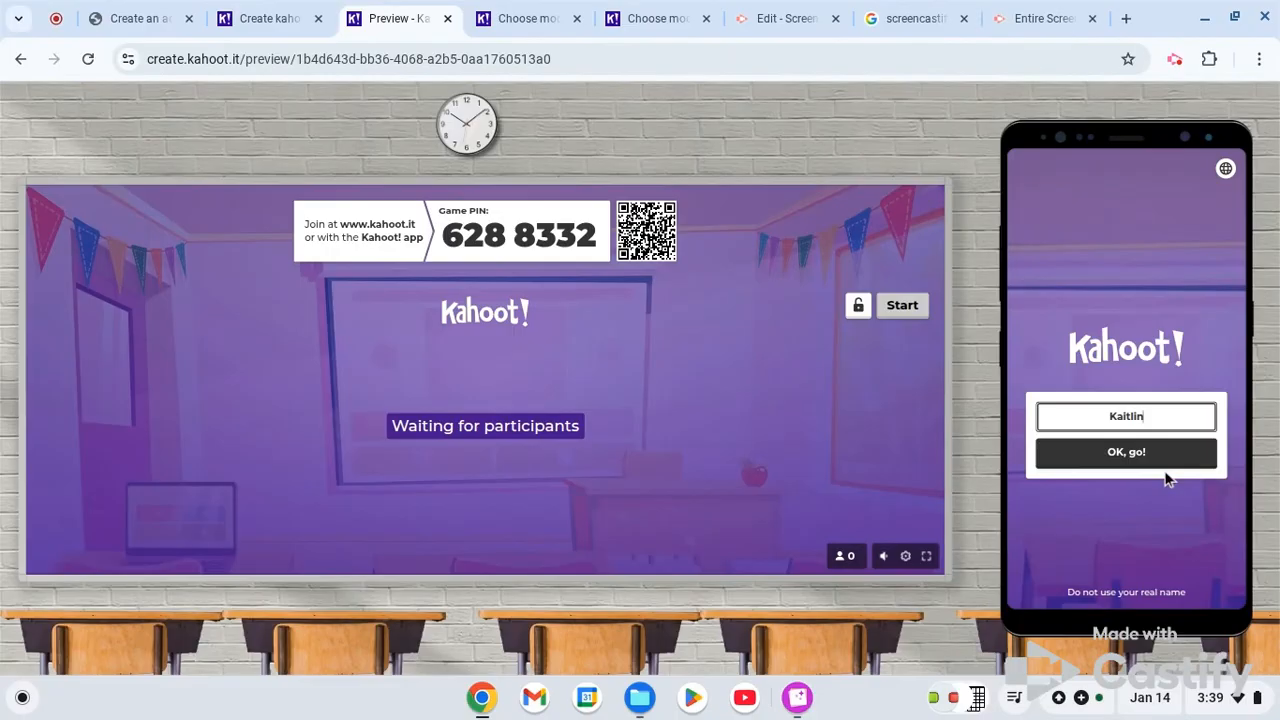
pyautogui.click(1120, 462)
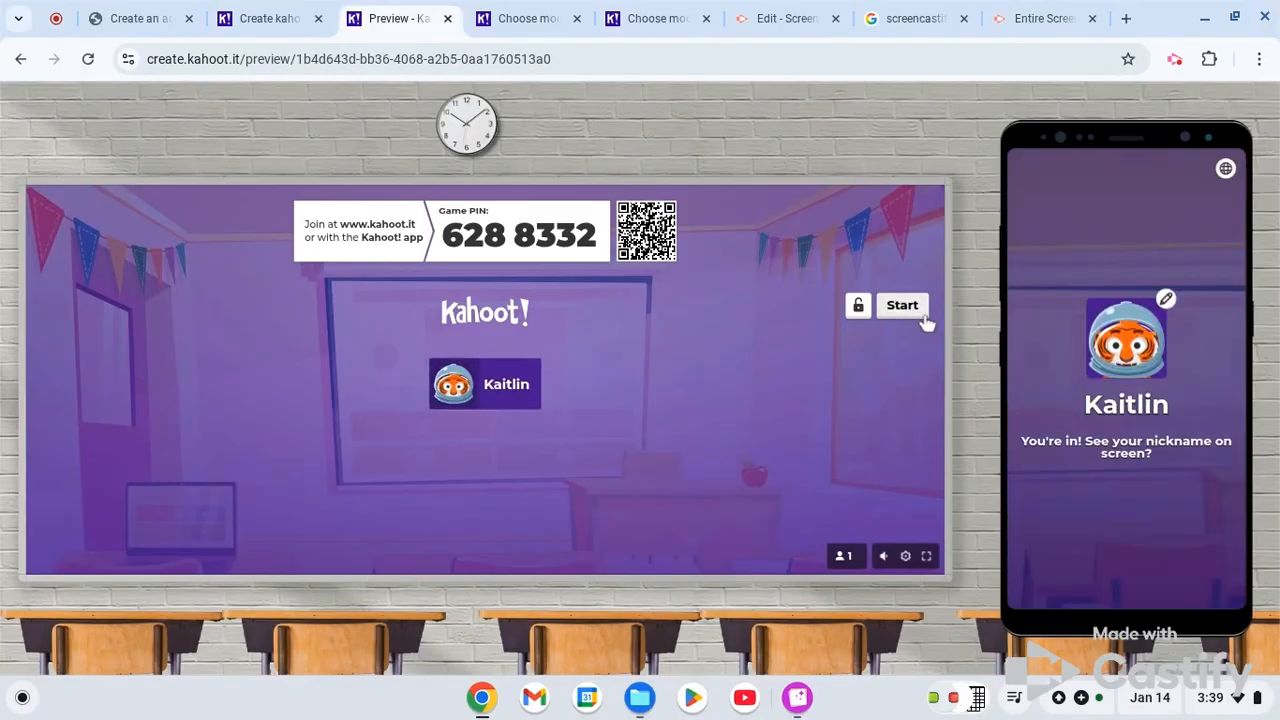
# - Start the demo game, answer What is 11 + 8? with 19 on the simulated phone and continue to the scoreboard
pyautogui.click(922, 316)
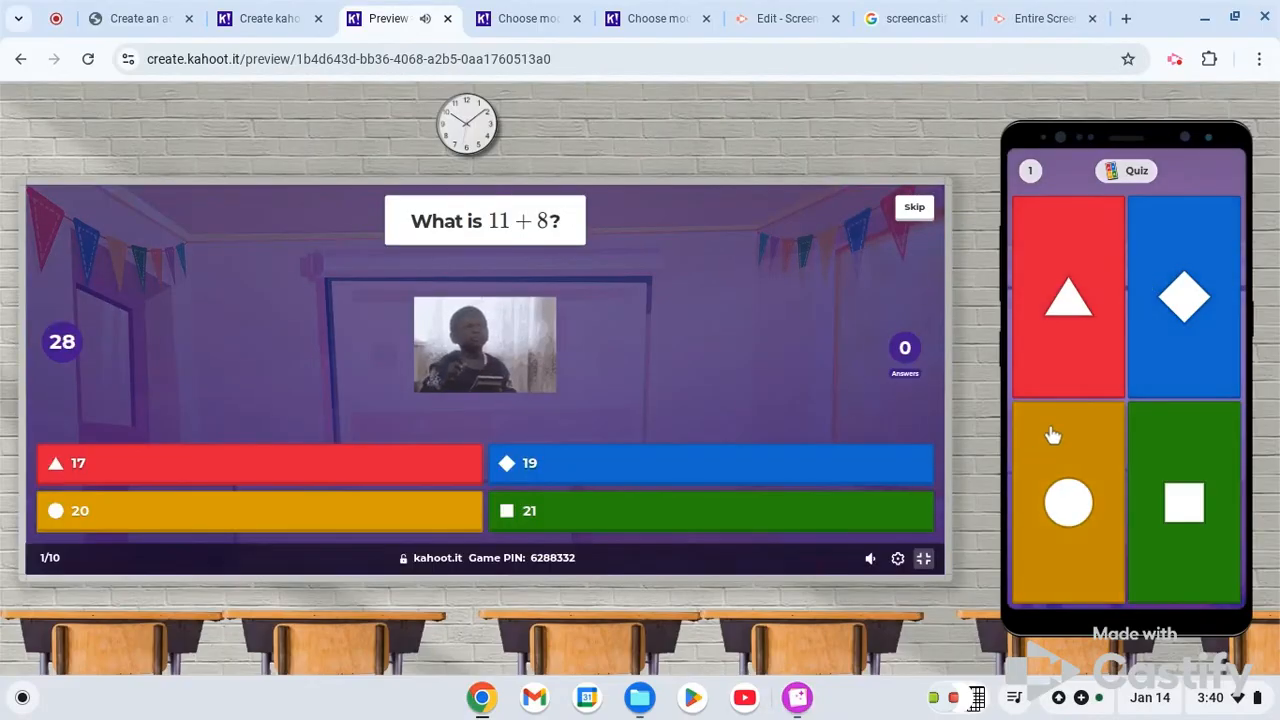
pyautogui.click(1194, 320)
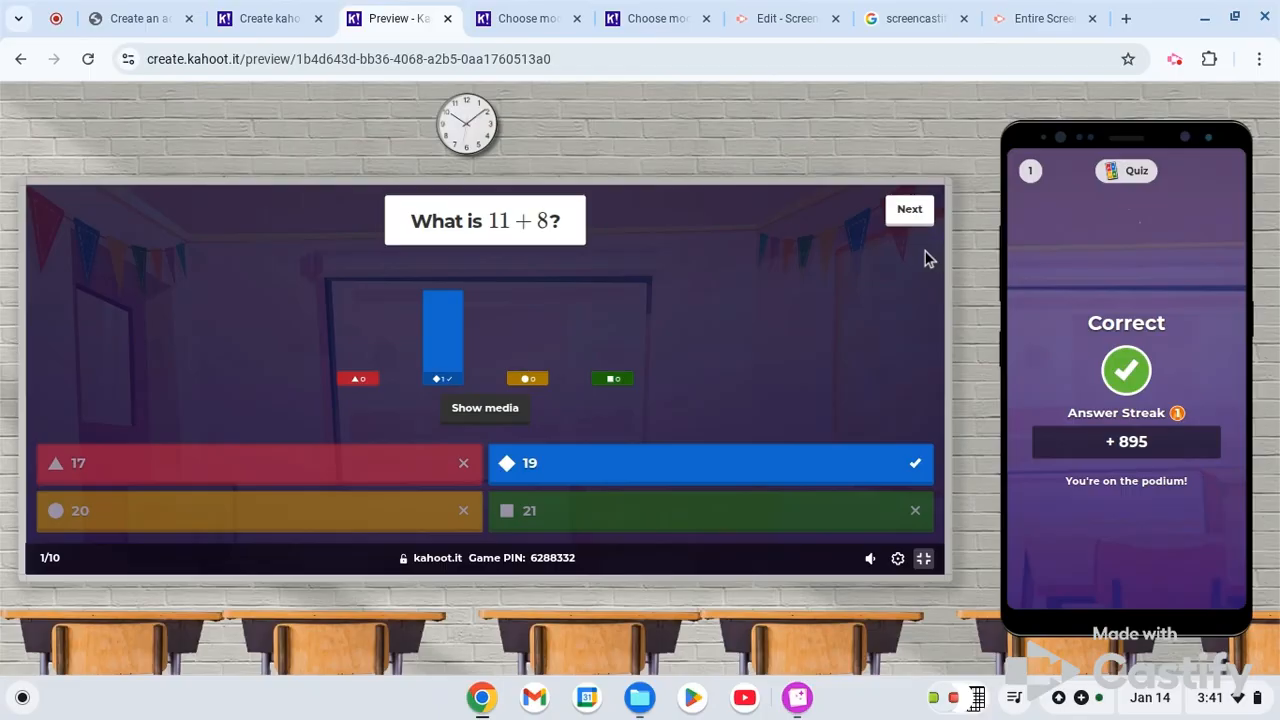
pyautogui.click(908, 214)
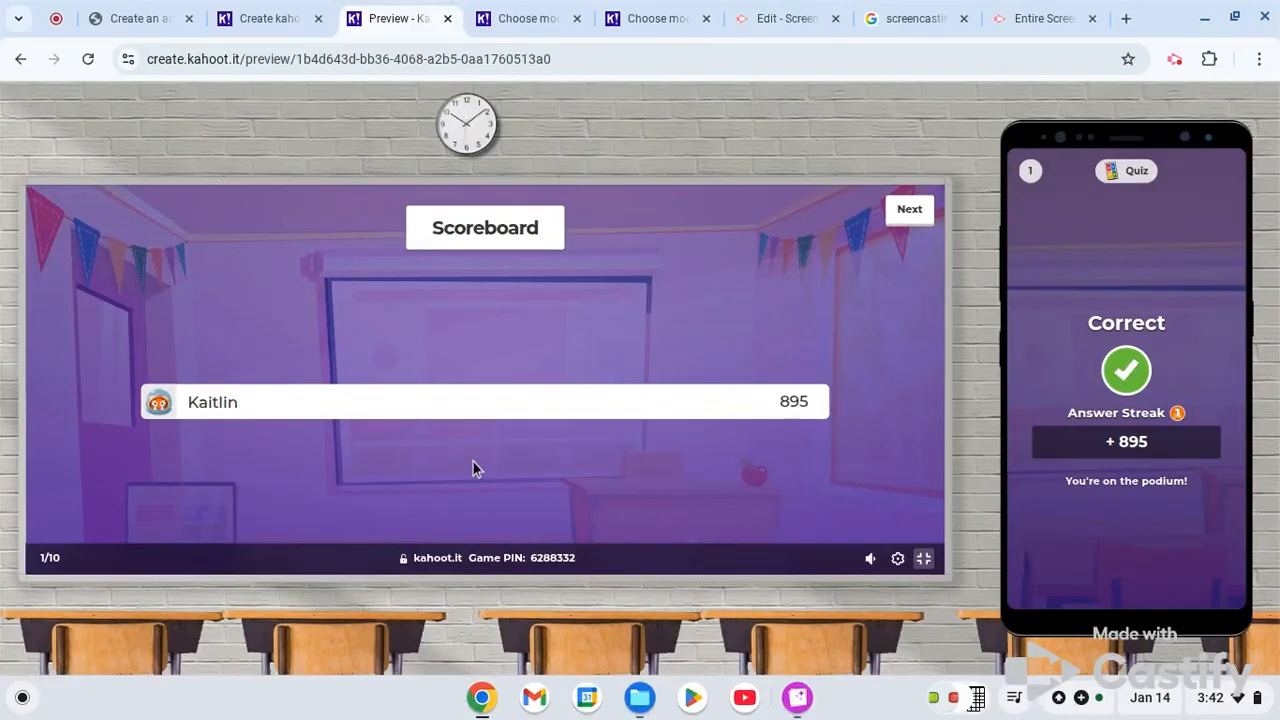
pyautogui.click(1174, 62)
pyautogui.click(1107, 184)
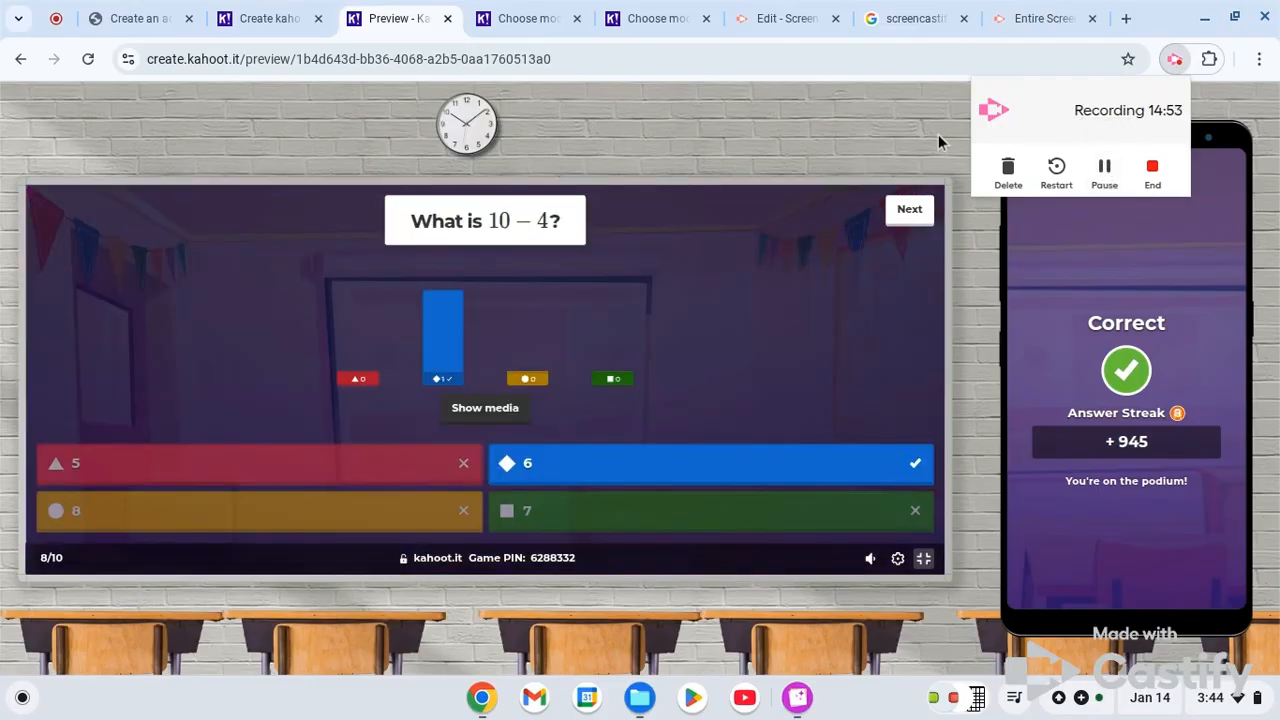
pyautogui.click(955, 291)
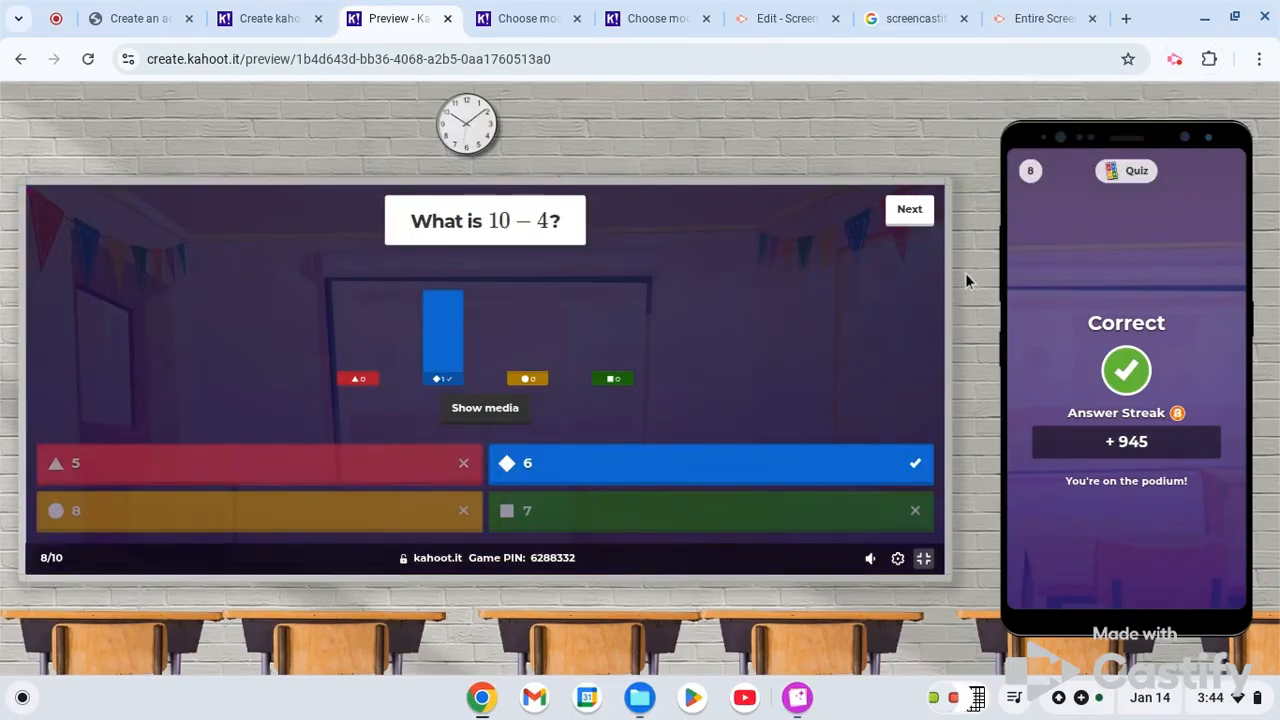
# - Continue the demo game to question 9, answer What is 48 − 15? with 33 on the simulated phone and continue to the scoreboard
pyautogui.click(910, 212)
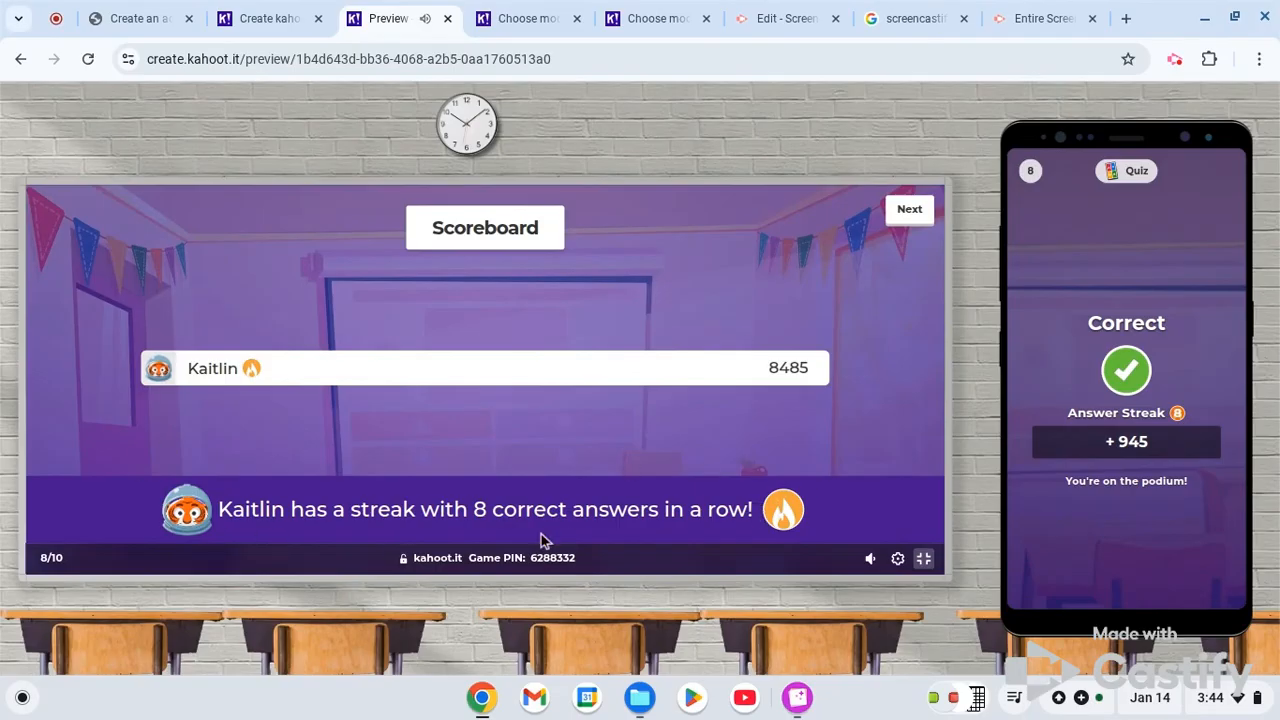
pyautogui.click(909, 214)
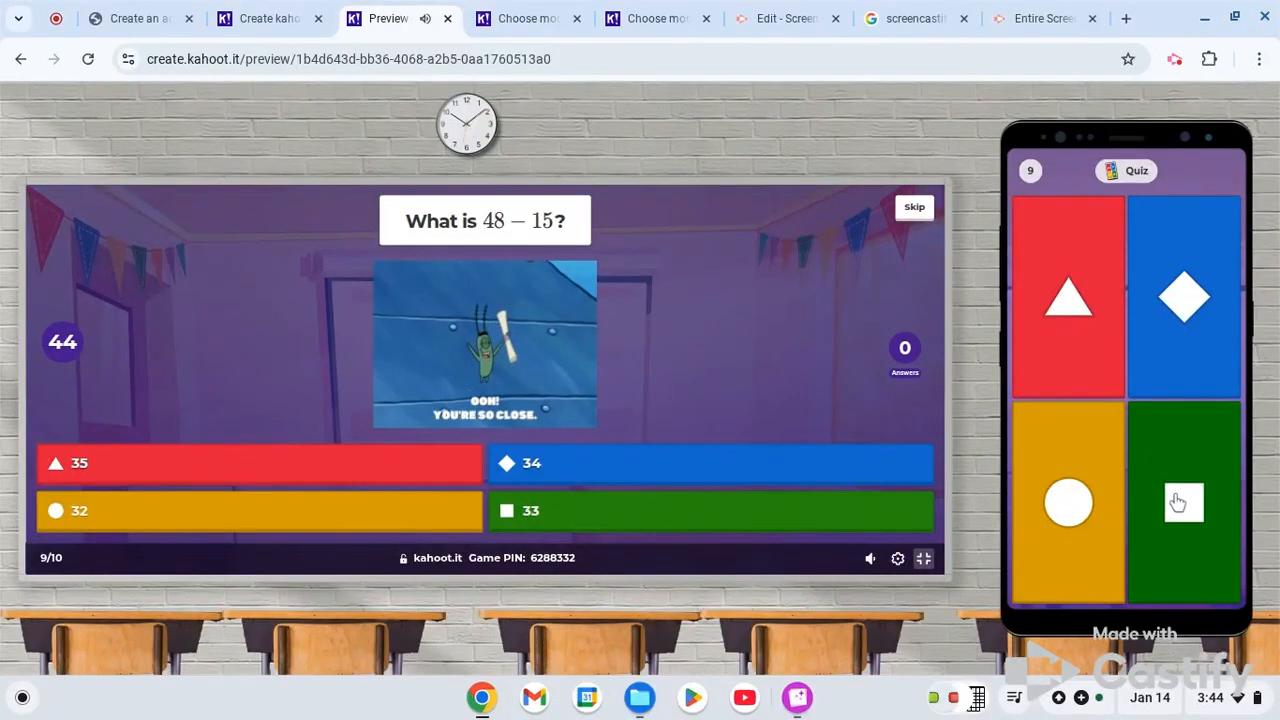
pyautogui.click(1180, 505)
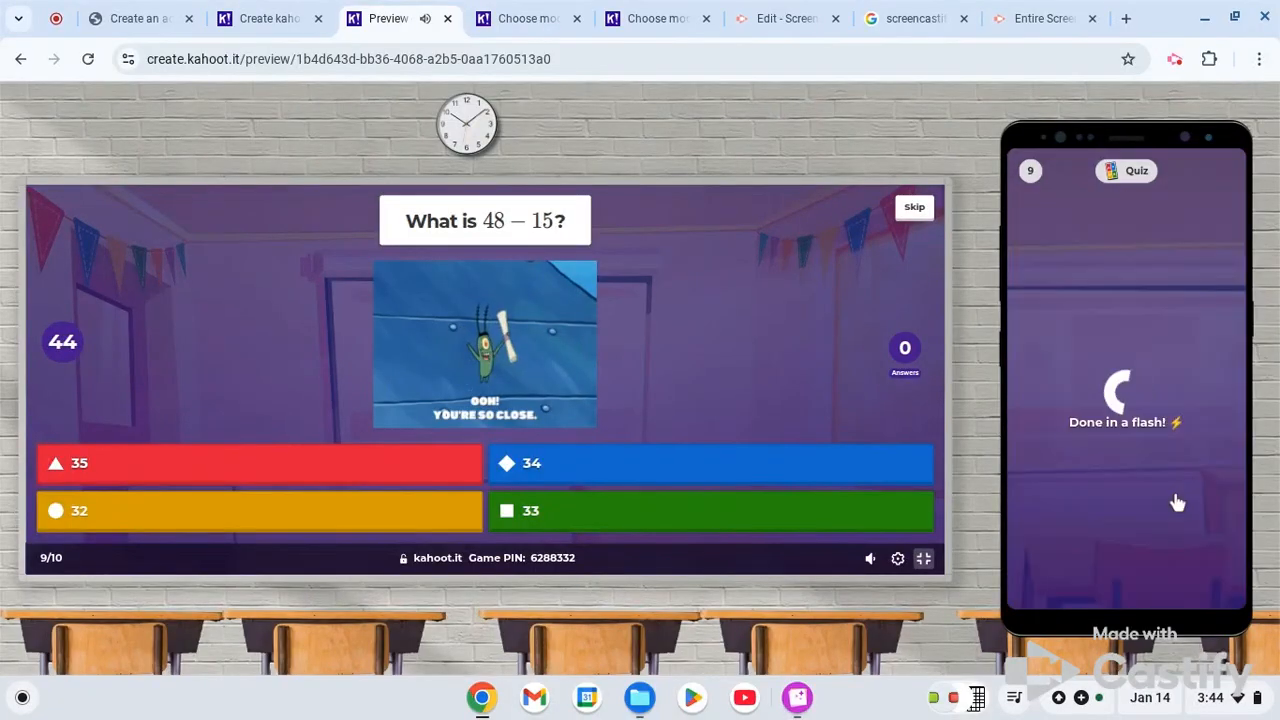
pyautogui.click(910, 212)
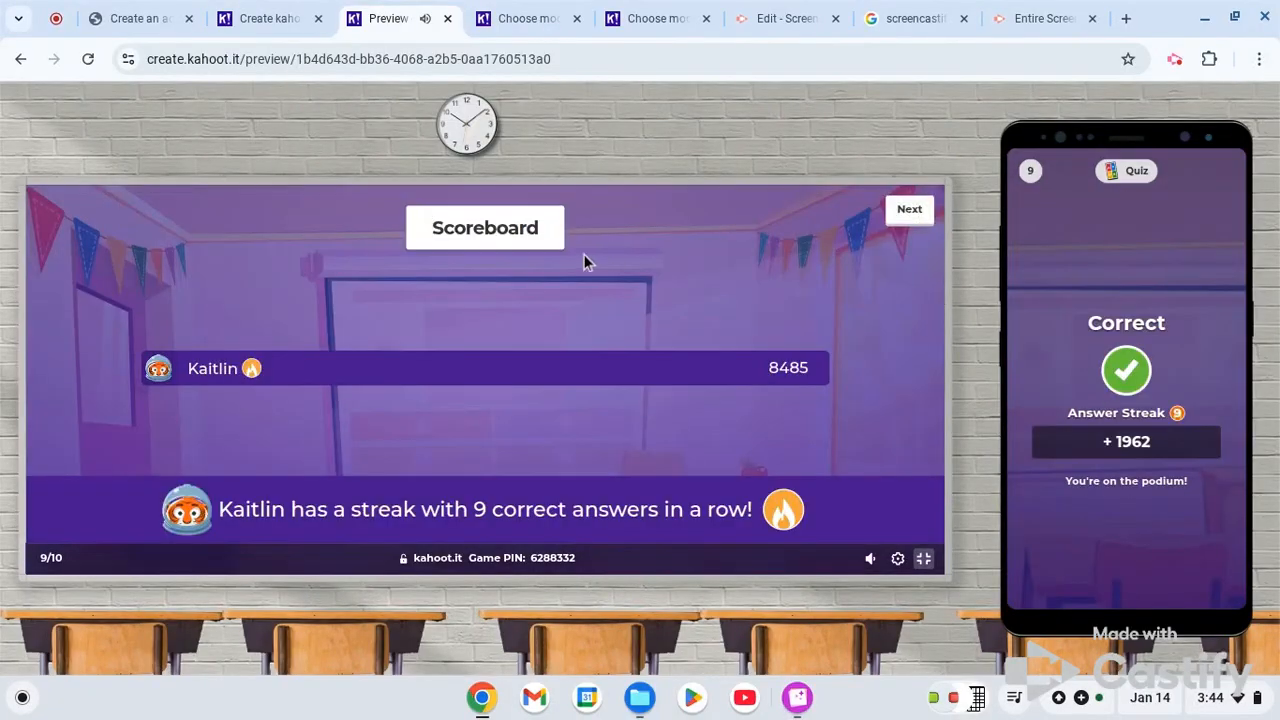
# - Answer the last question, What is 7 + 23?, with 30 on the simulated phone and continue to the podium
pyautogui.click(909, 209)
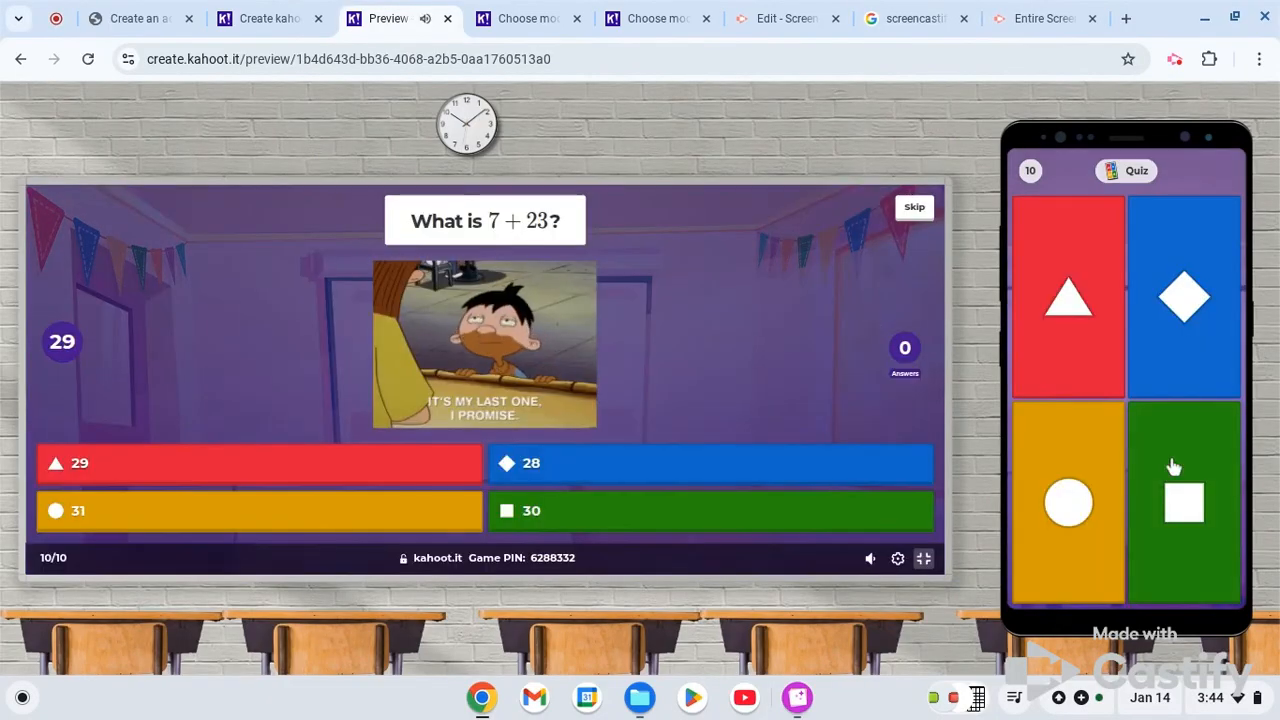
pyautogui.click(1174, 472)
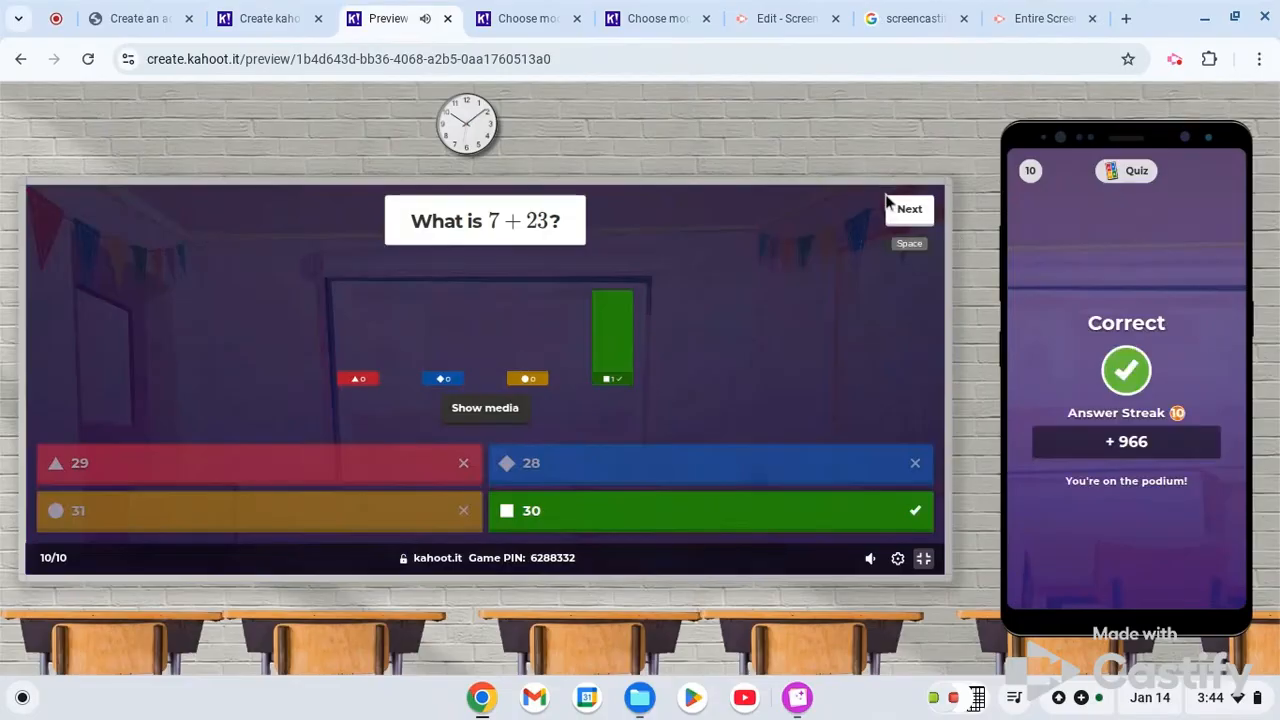
pyautogui.click(909, 213)
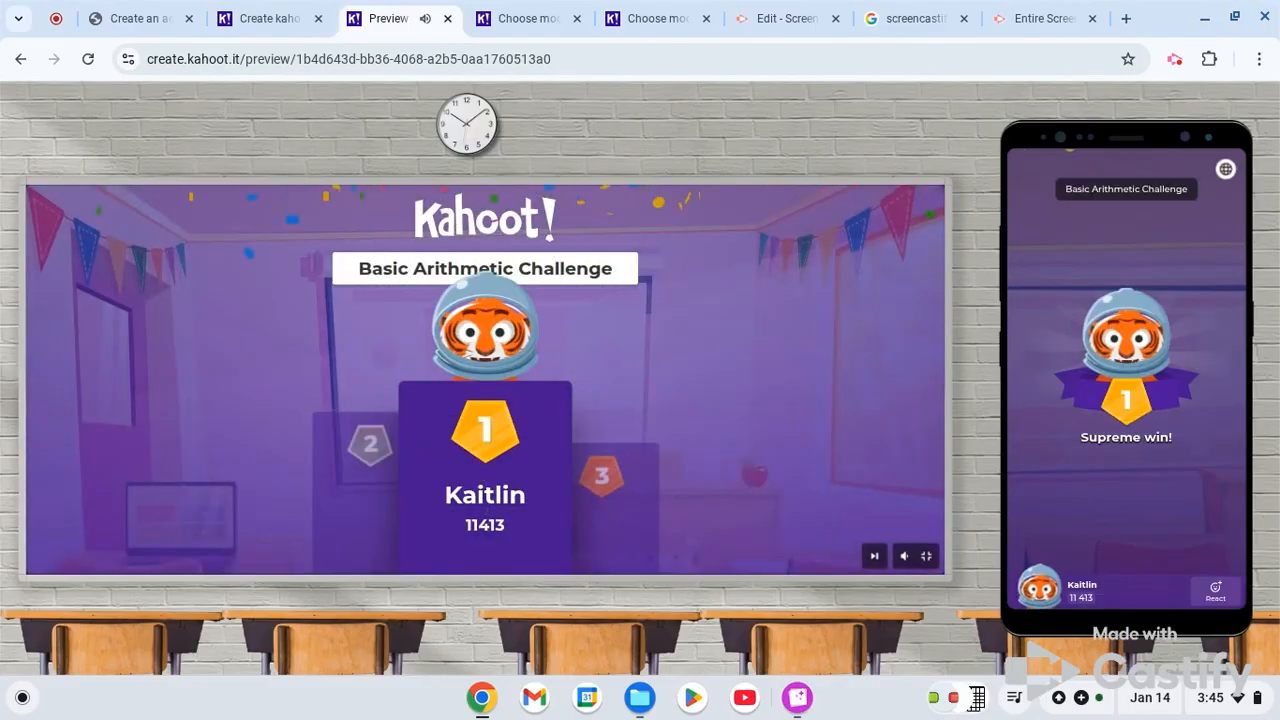
# - Mute the podium sound and open the demo game's session summary
pyautogui.click(903, 556)
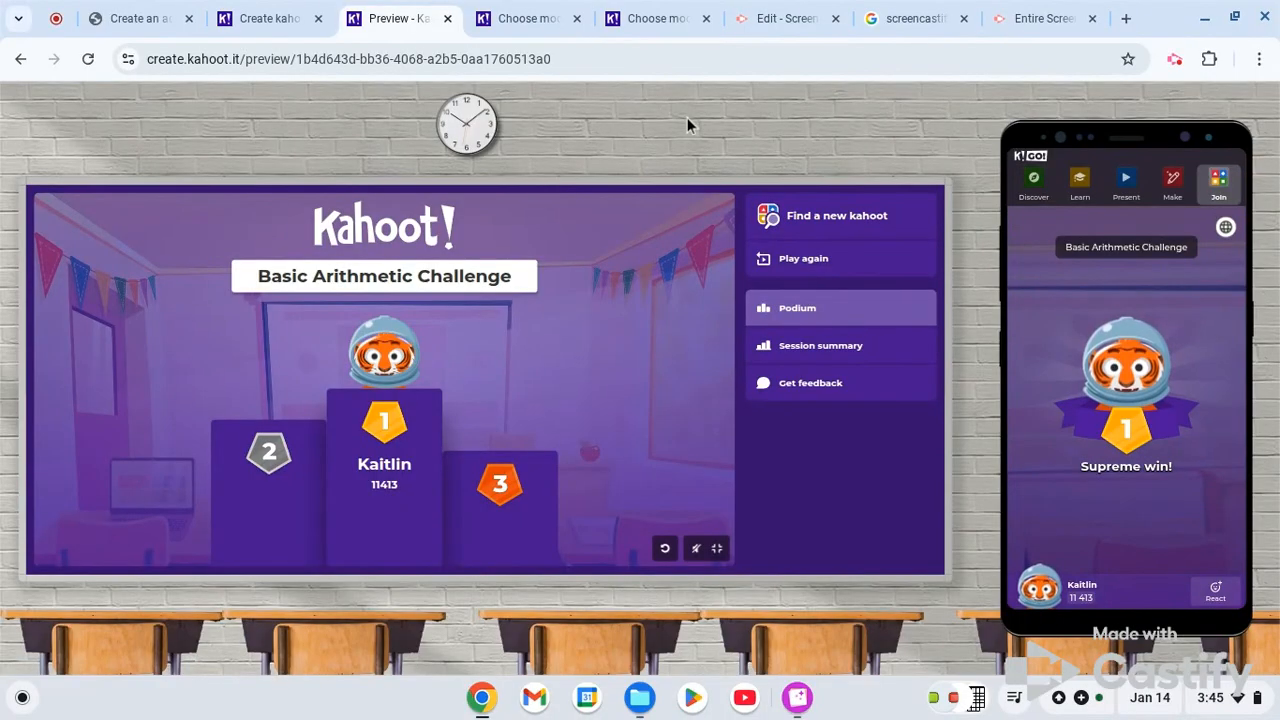
pyautogui.click(832, 345)
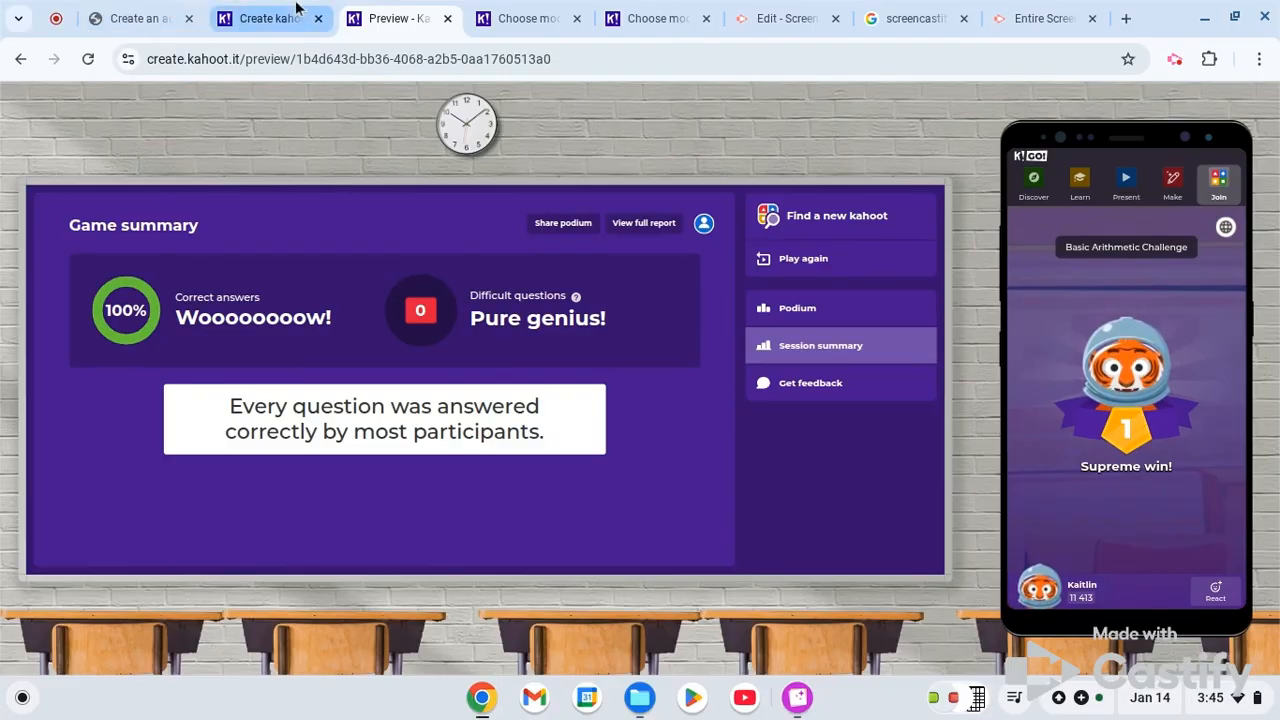
# - Finish editing the saved kahoot in the creator and open the latest Basic Arithmetic Challenge report among the live Classic mode kahoots
pyautogui.click(297, 10)
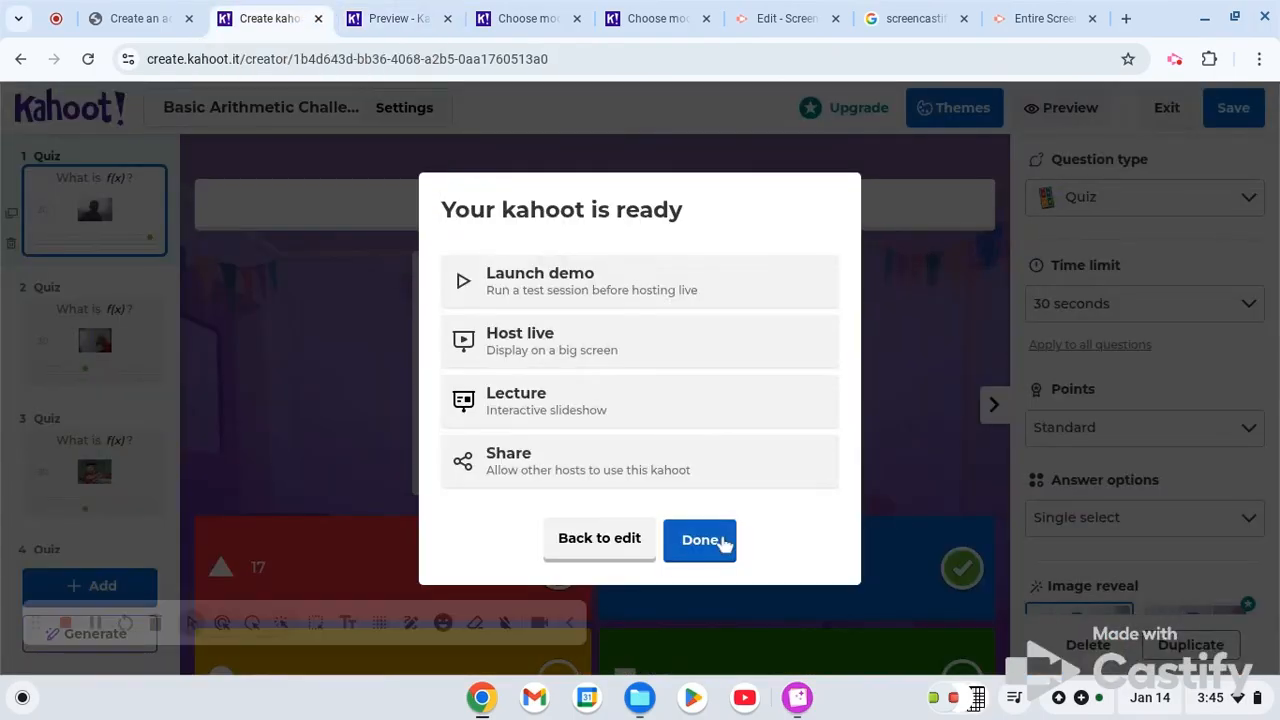
pyautogui.click(722, 541)
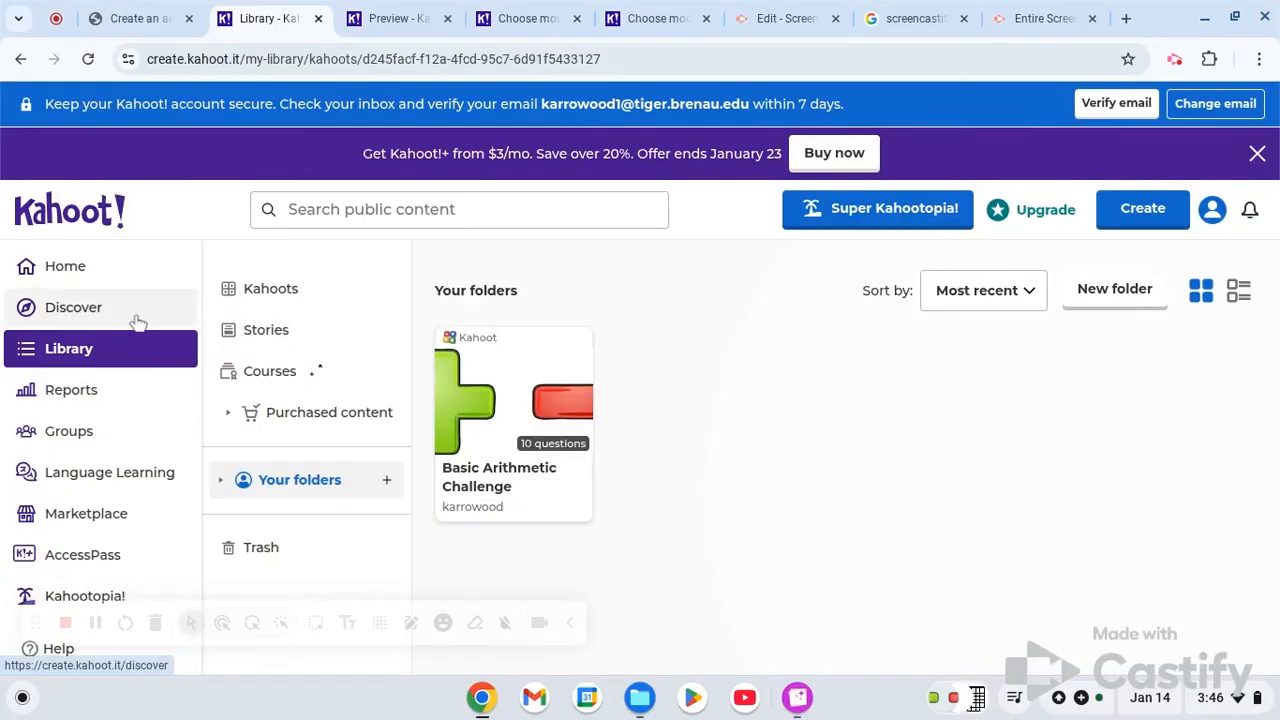
pyautogui.click(95, 396)
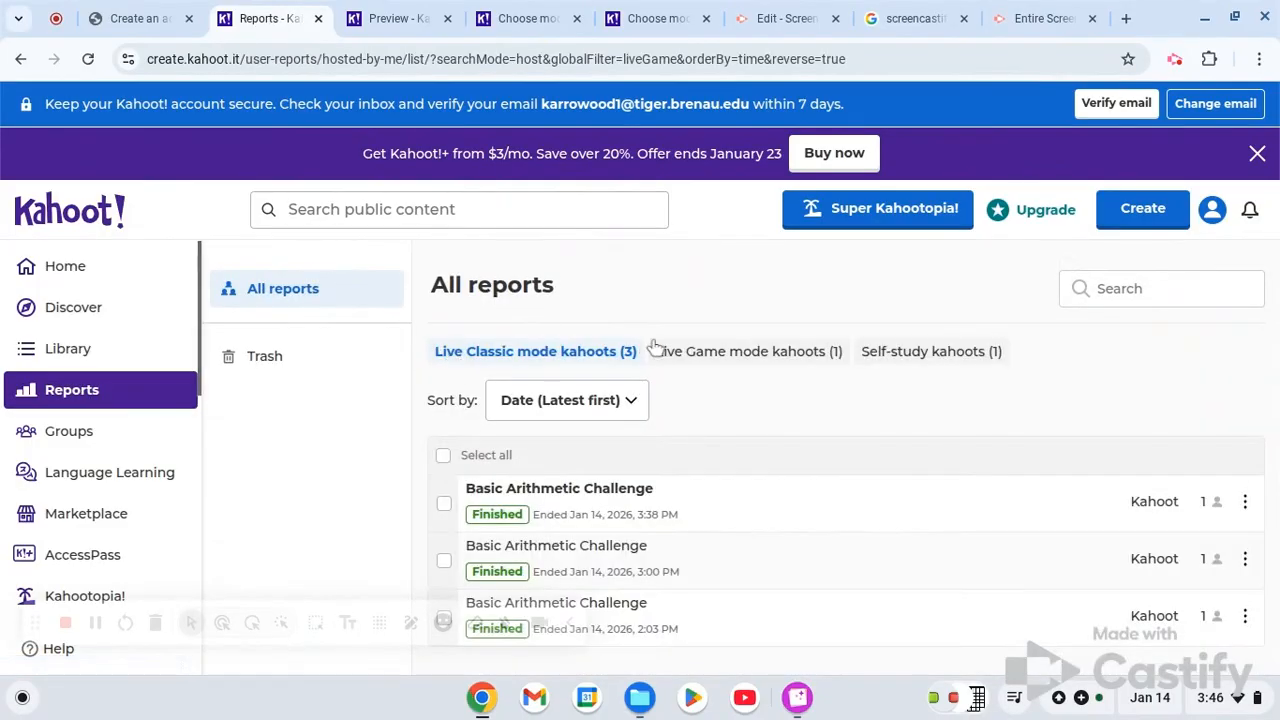
pyautogui.click(752, 512)
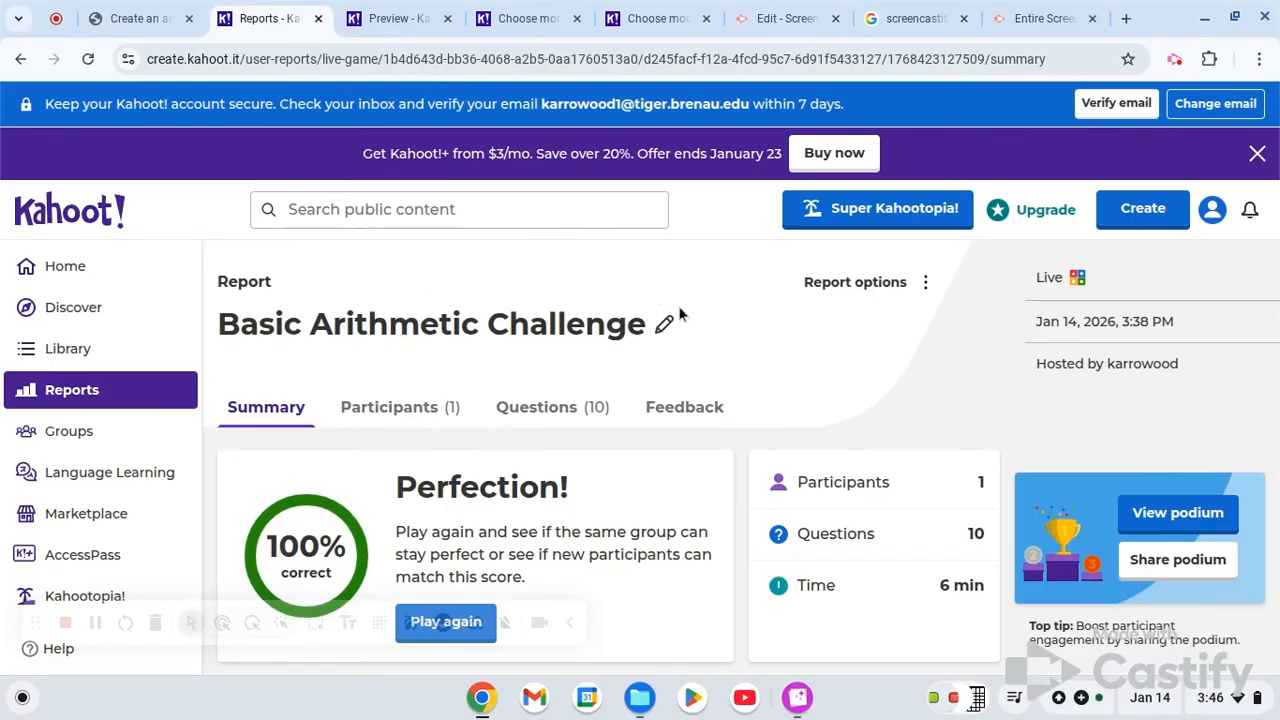
# - Review the report's summary and its participants' rank, correct answers and final score
pyautogui.scroll(-1, 754, 336)
pyautogui.scroll(-1, 754, 336)
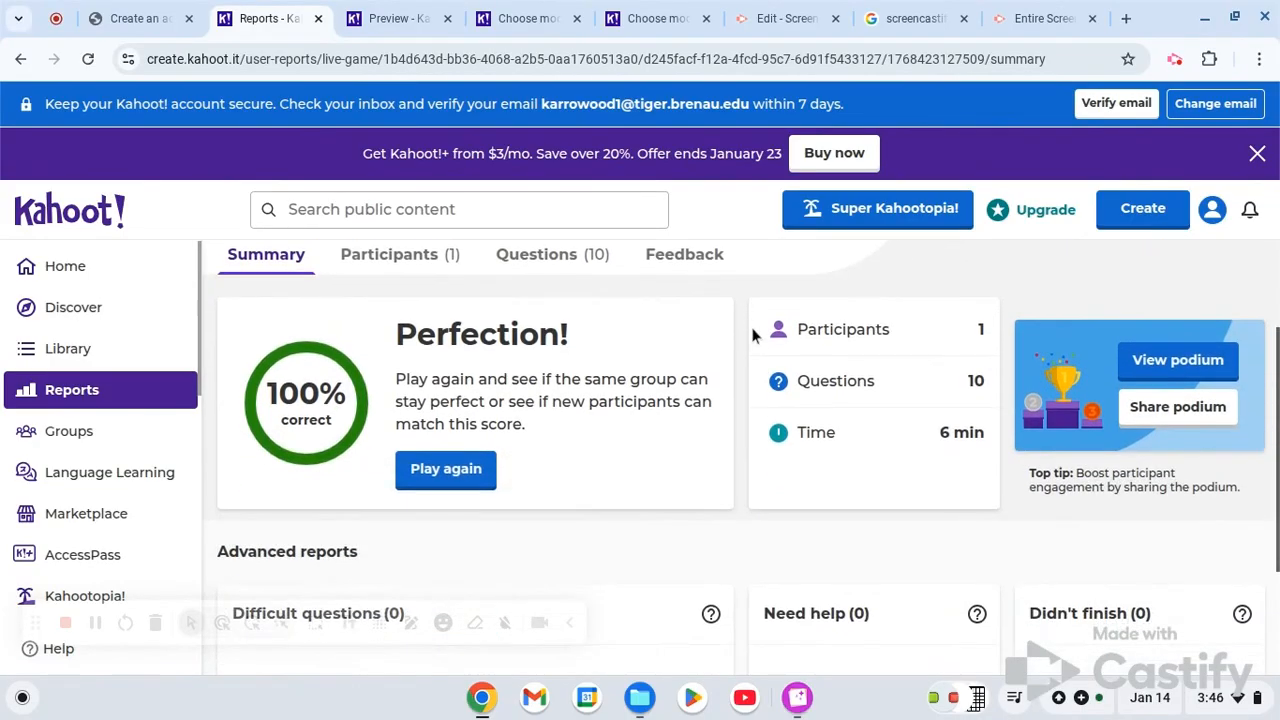
pyautogui.click(425, 258)
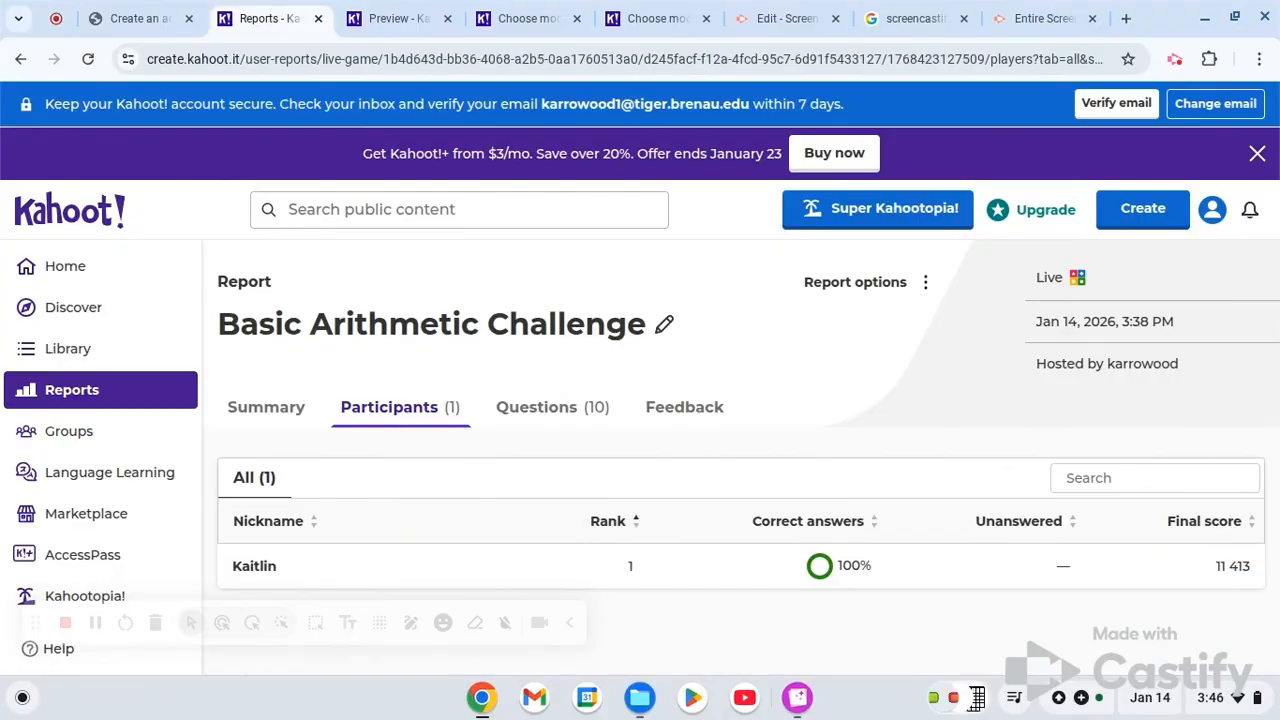
# - Look over the Groups page for joined groups and the option to create one
pyautogui.click(145, 440)
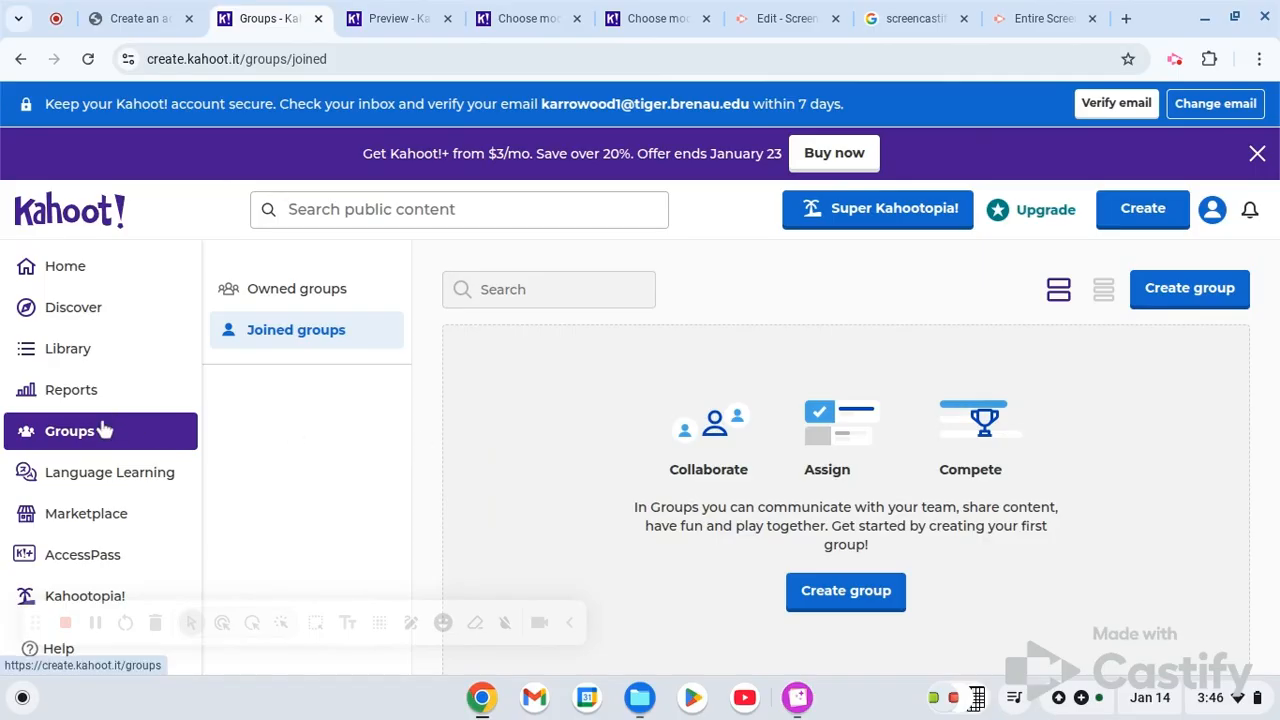
pyautogui.scroll(-3, 82, 480)
pyautogui.scroll(4, 120, 357)
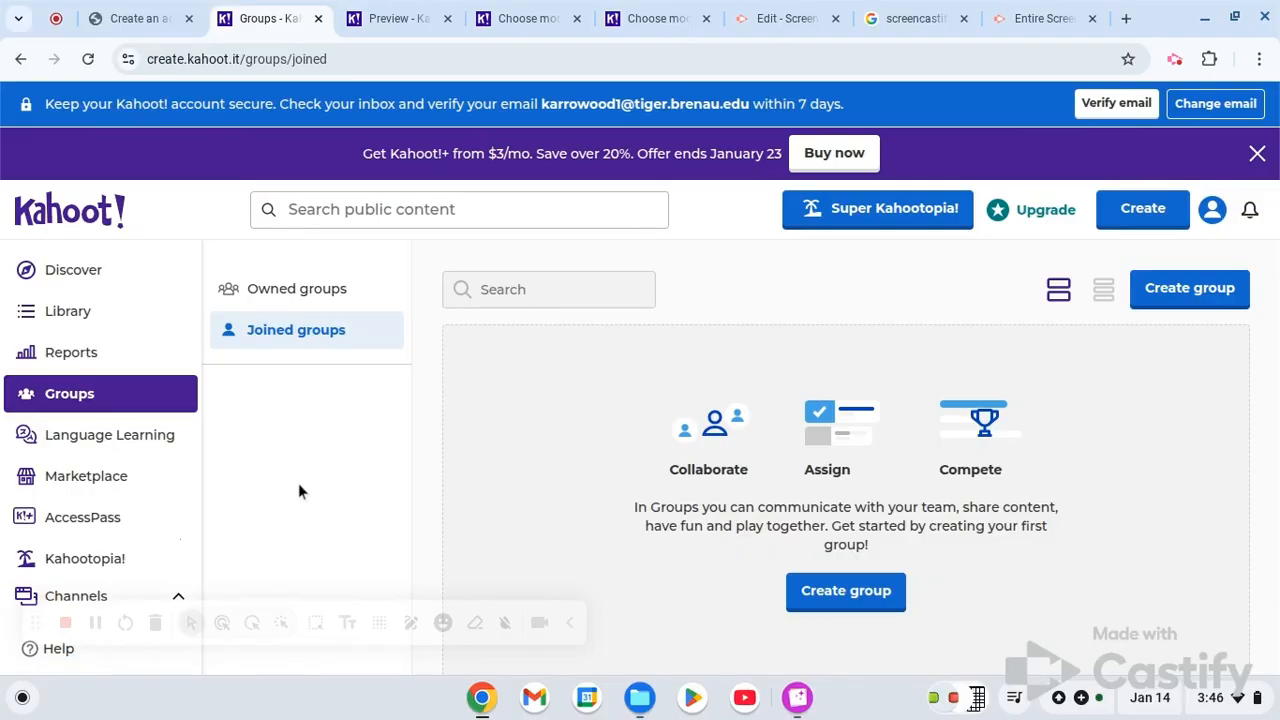
# - Review the Basic Arithmetic Challenge kahoot's available actions in the library and its study and game modes for solo play
pyautogui.click(537, 10)
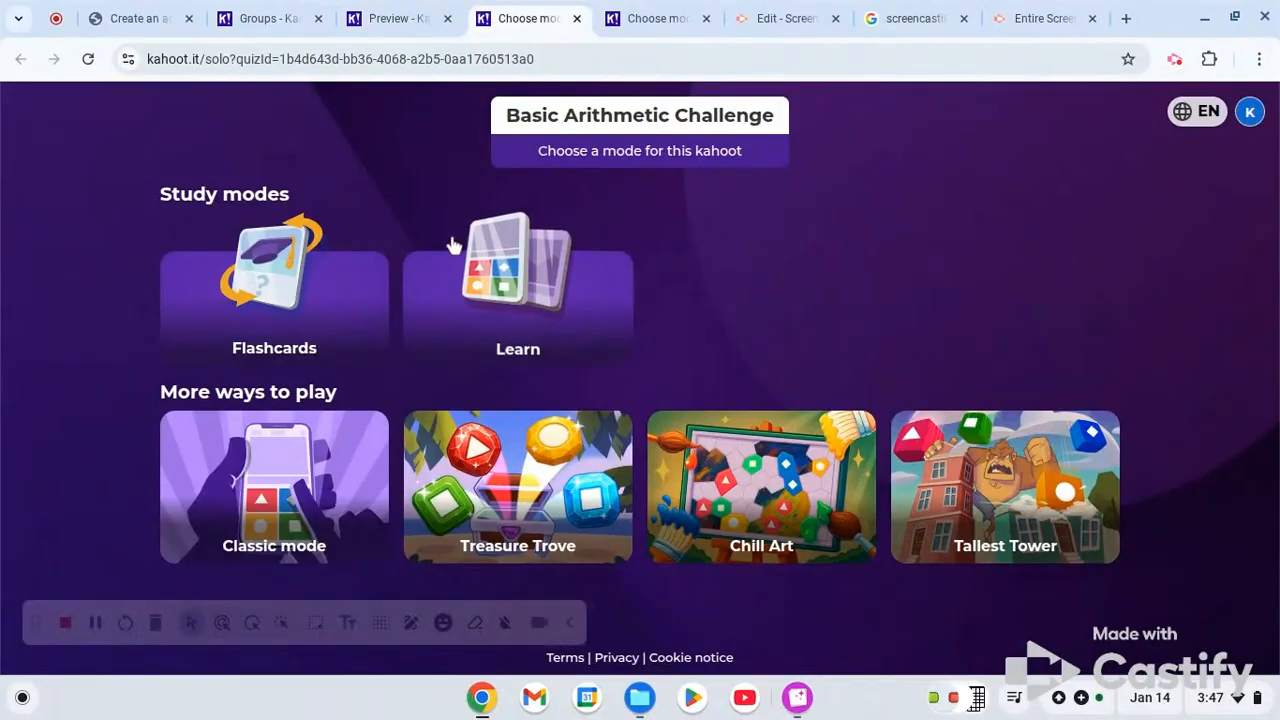
pyautogui.click(272, 12)
pyautogui.click(132, 320)
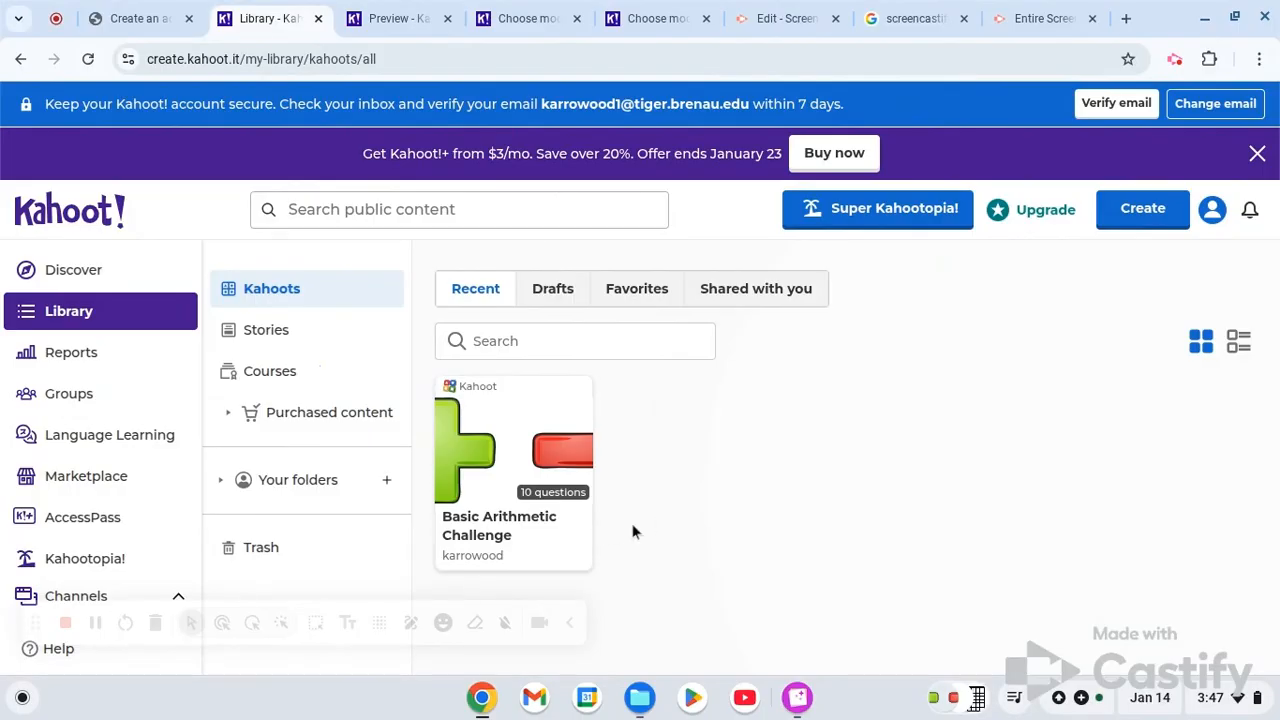
pyautogui.click(575, 521)
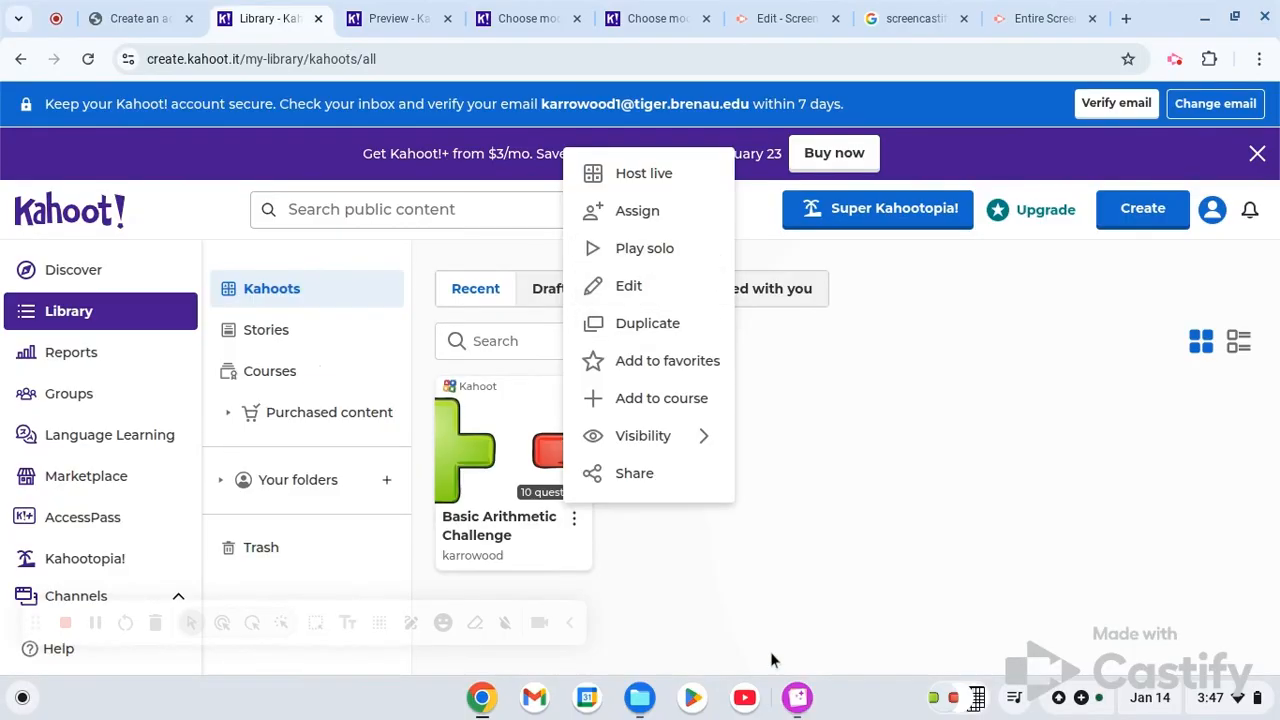
pyautogui.click(853, 565)
pyautogui.click(493, 10)
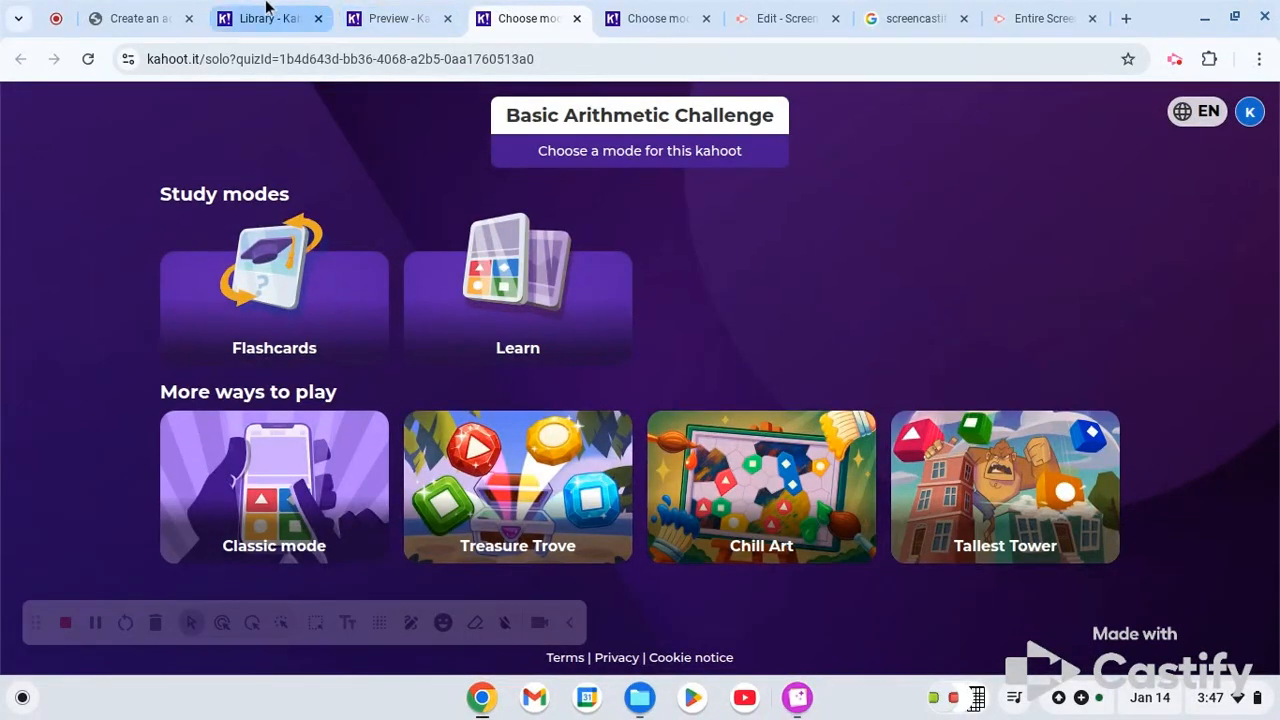
pyautogui.click(267, 12)
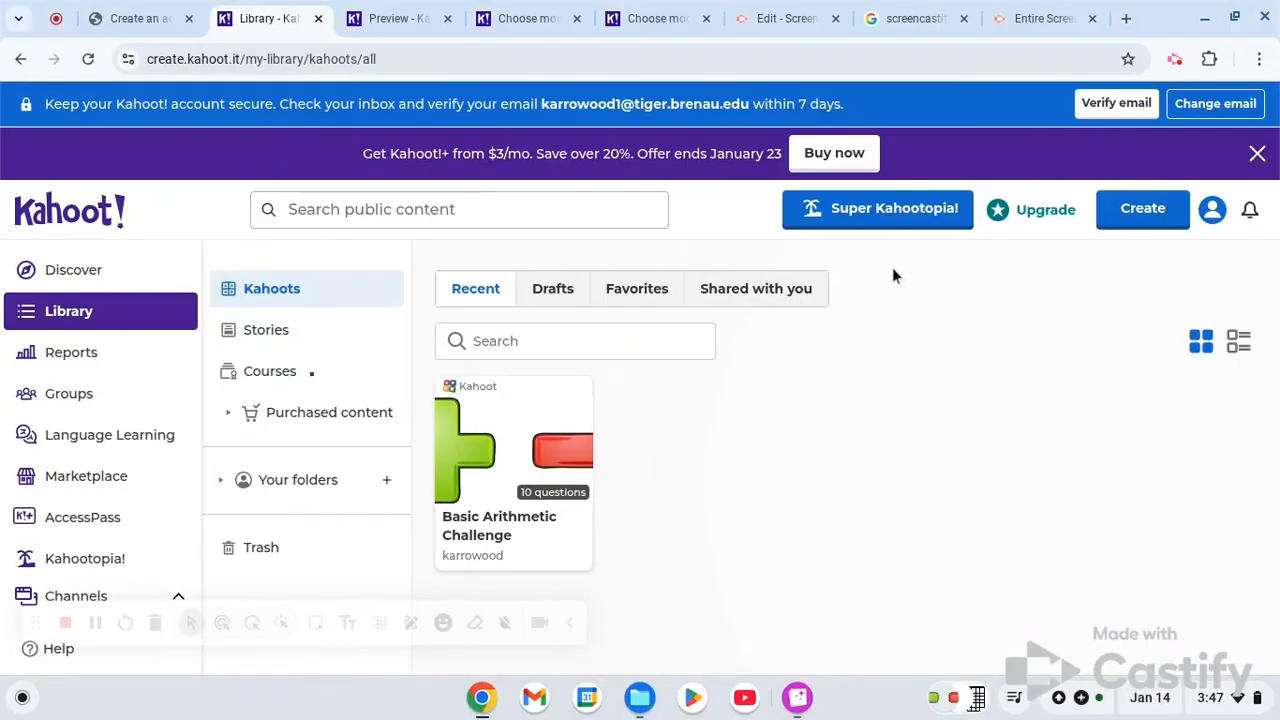
# - Continue with the Kahootopia included in the current plan and enter the Class #1 island
pyautogui.click(922, 226)
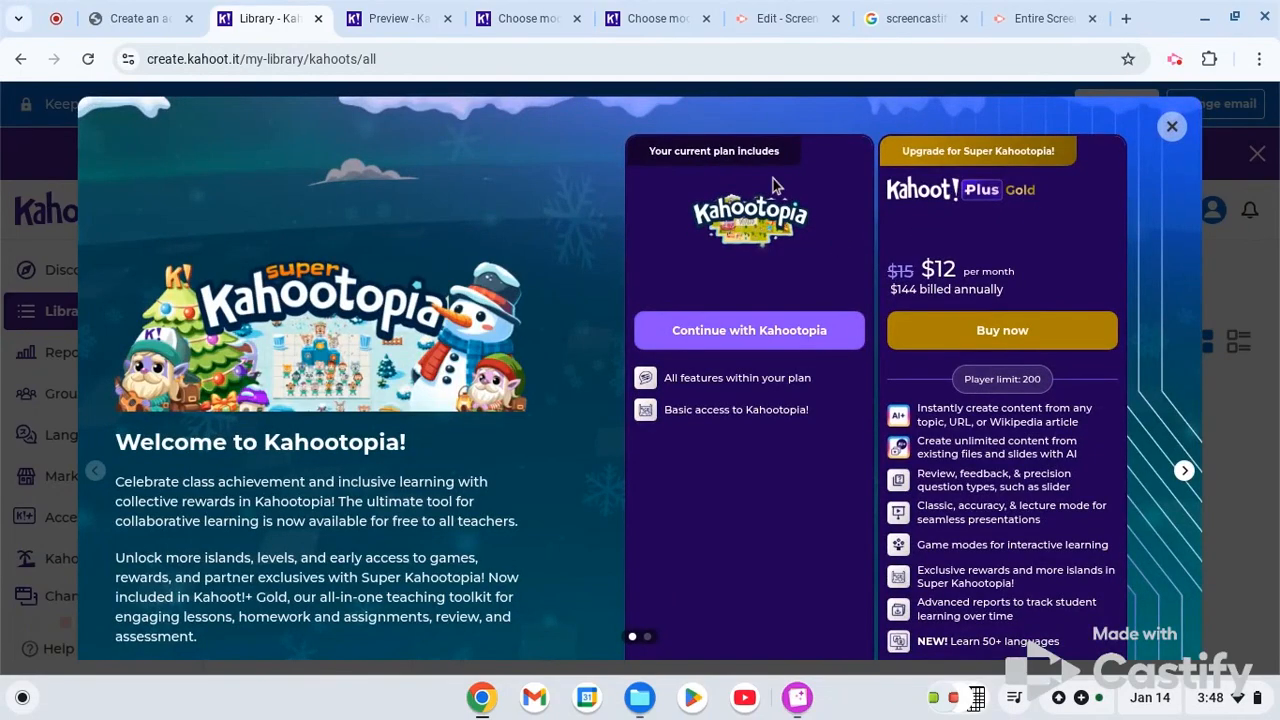
pyautogui.scroll(-2, 771, 189)
pyautogui.scroll(1, 760, 260)
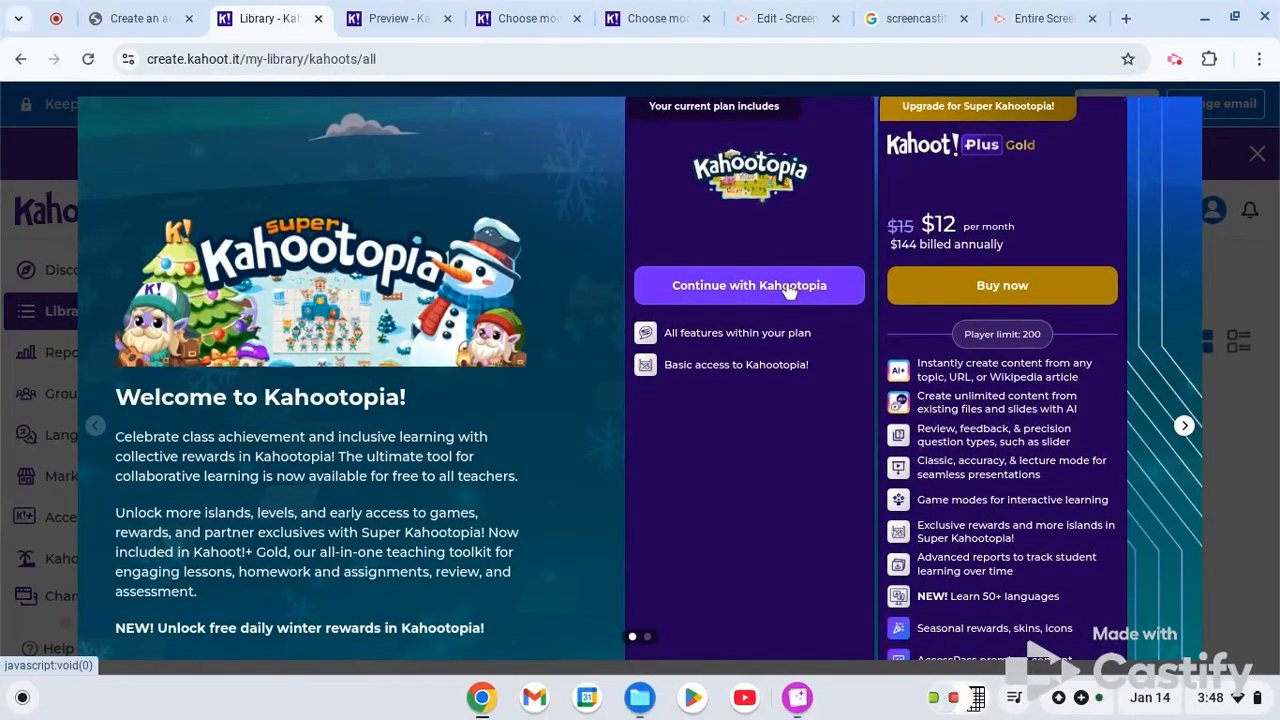
pyautogui.click(788, 287)
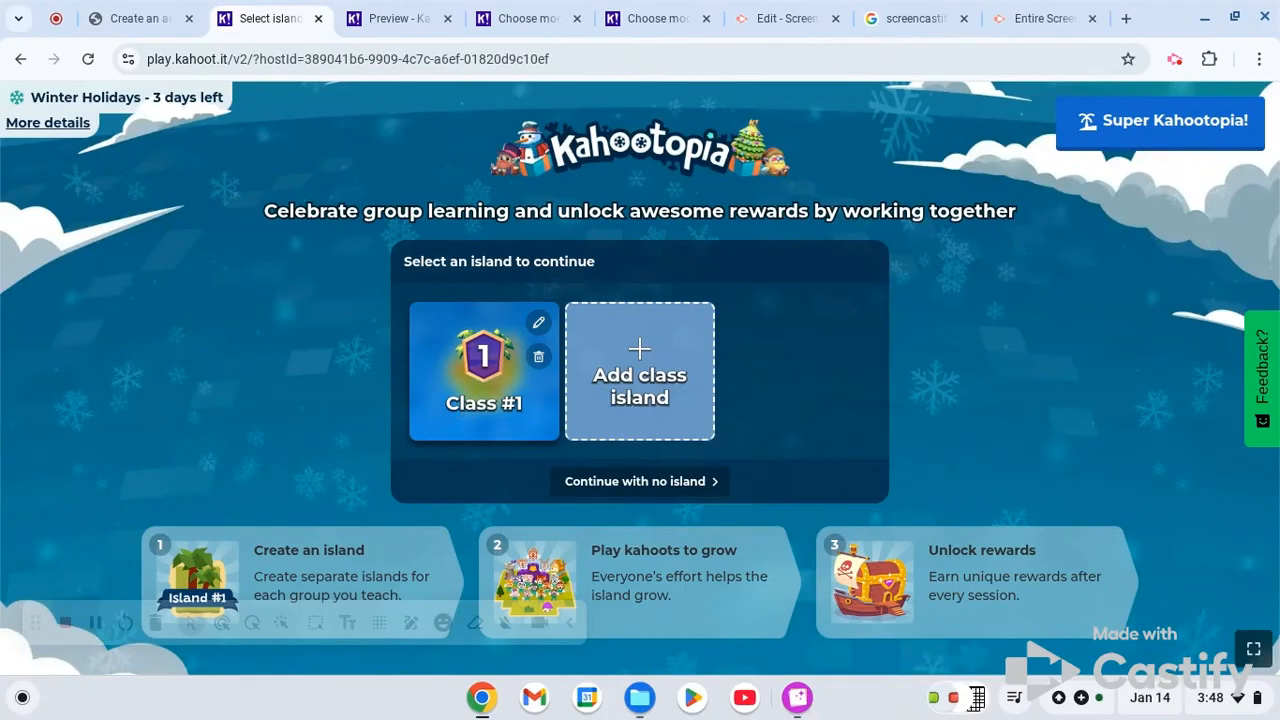
pyautogui.click(465, 416)
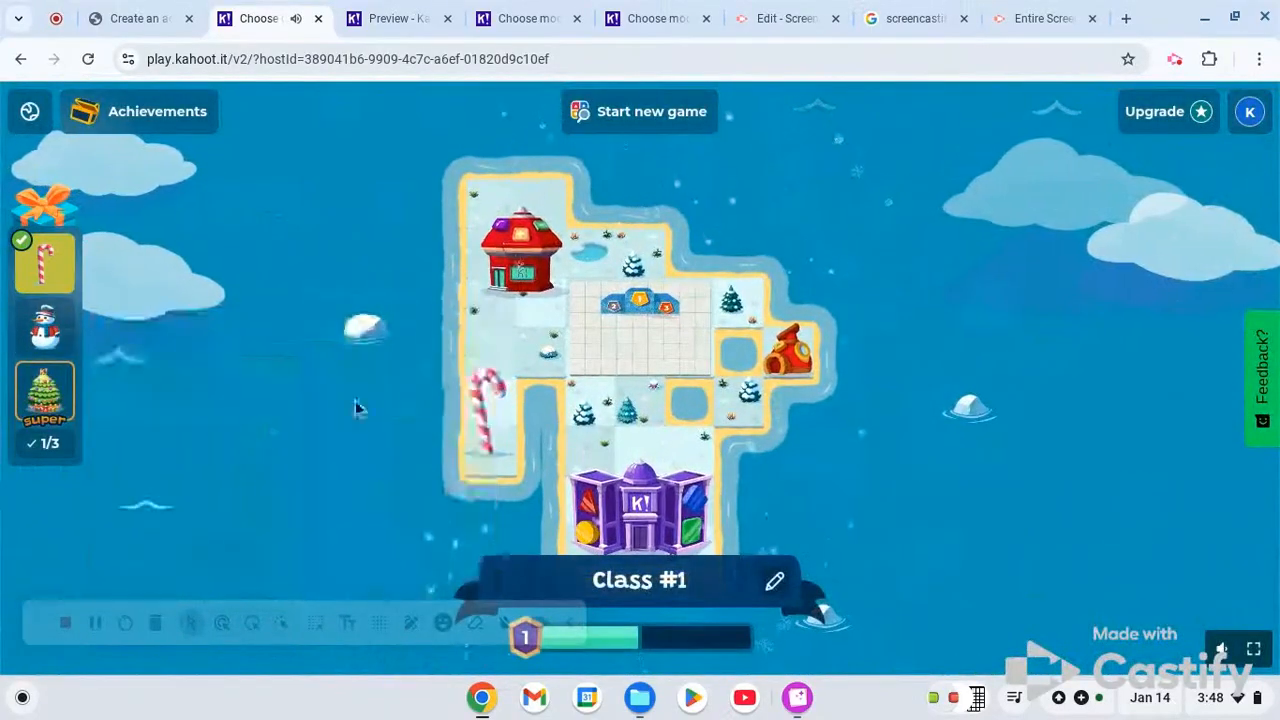
# - Examine the island's winter challenges and their rewards: Beneath the Tree, Do You Want to Build a Snowman? and Sugar Rush
pyautogui.moveTo(45, 327)
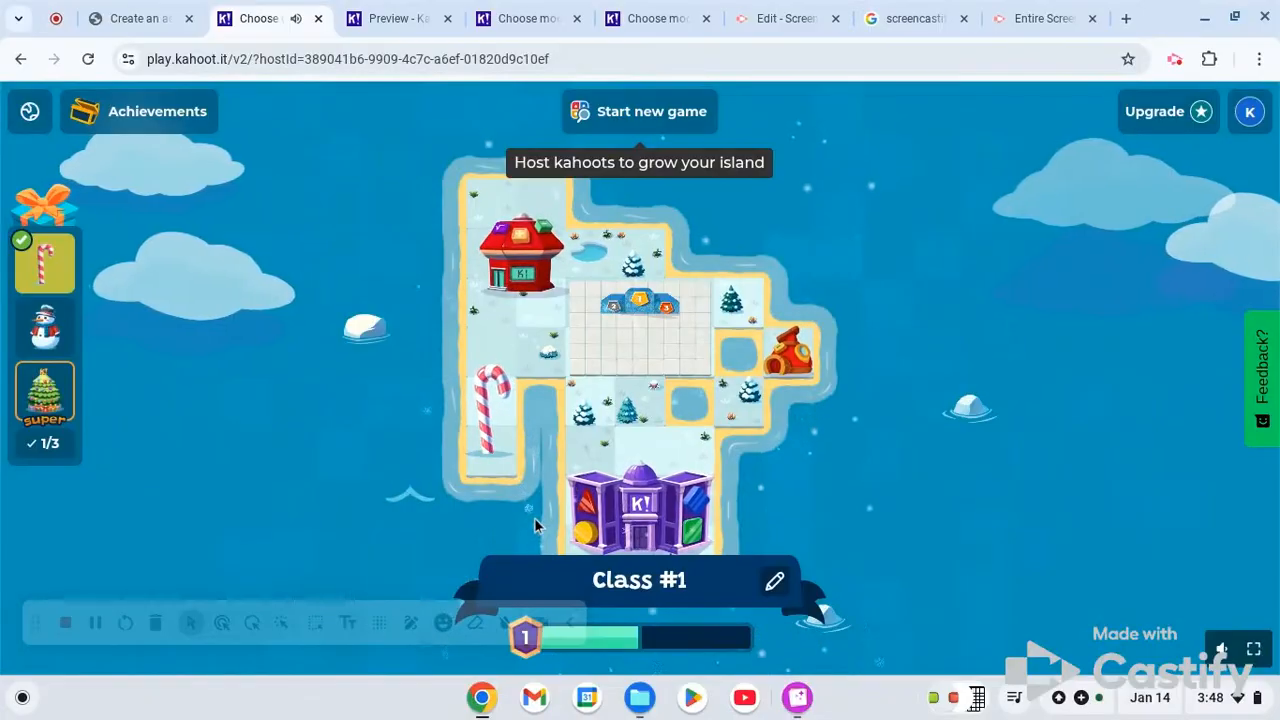
pyautogui.moveTo(55, 410)
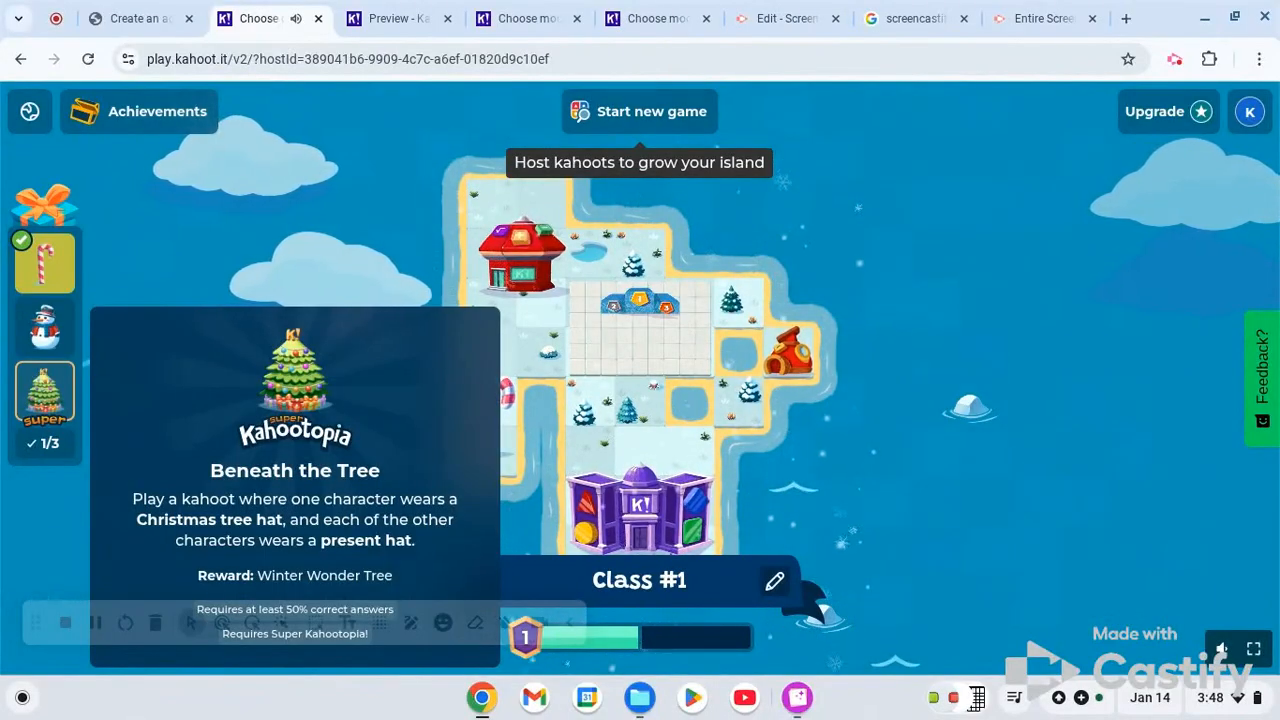
pyautogui.click(45, 330)
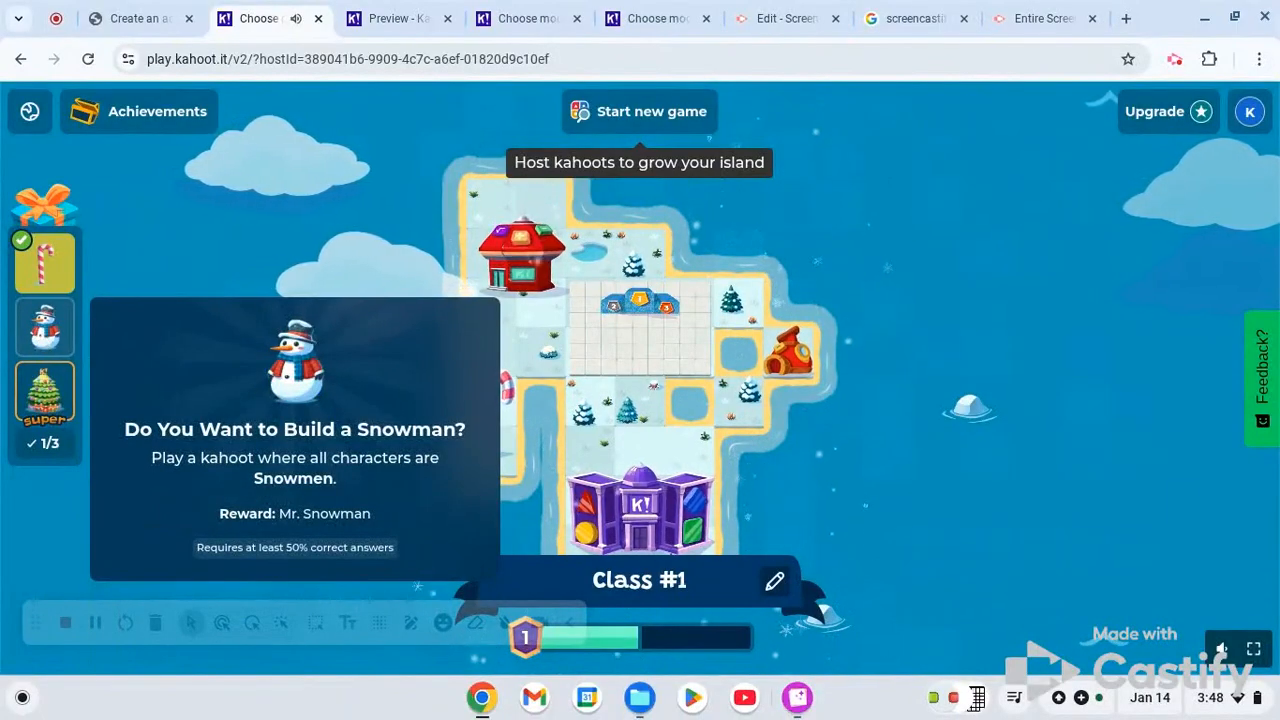
pyautogui.click(44, 266)
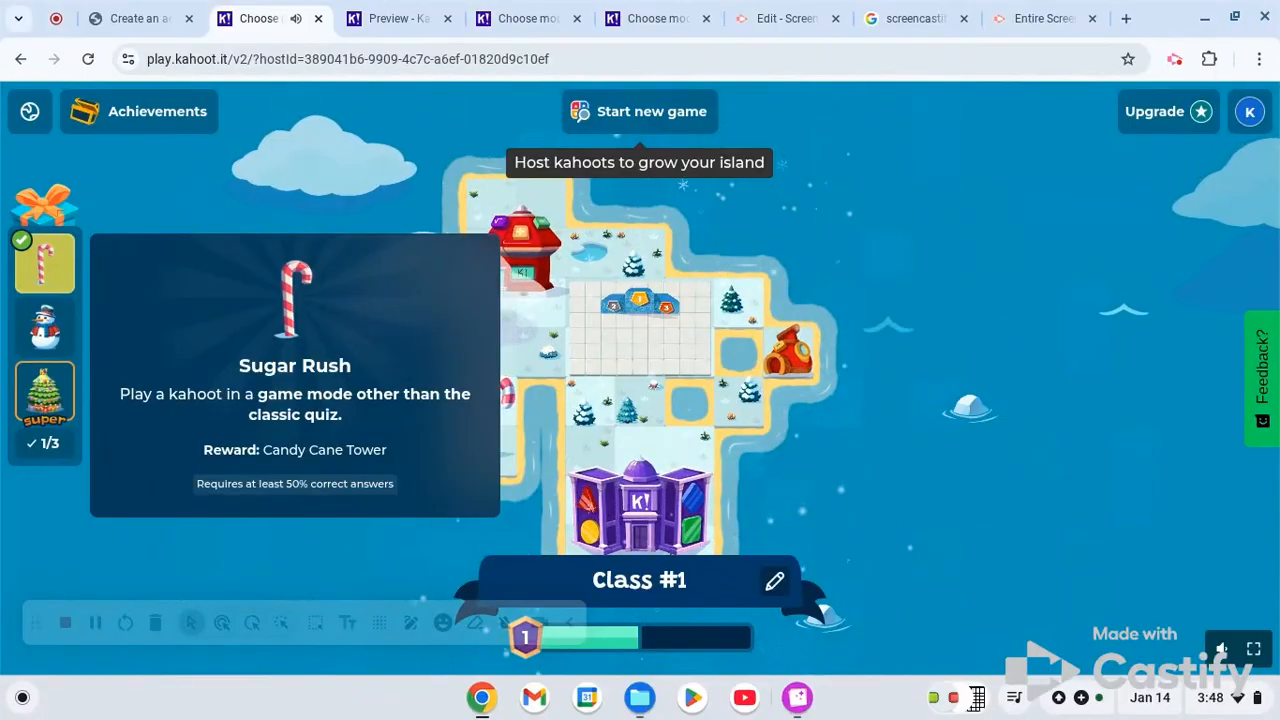
pyautogui.click(183, 194)
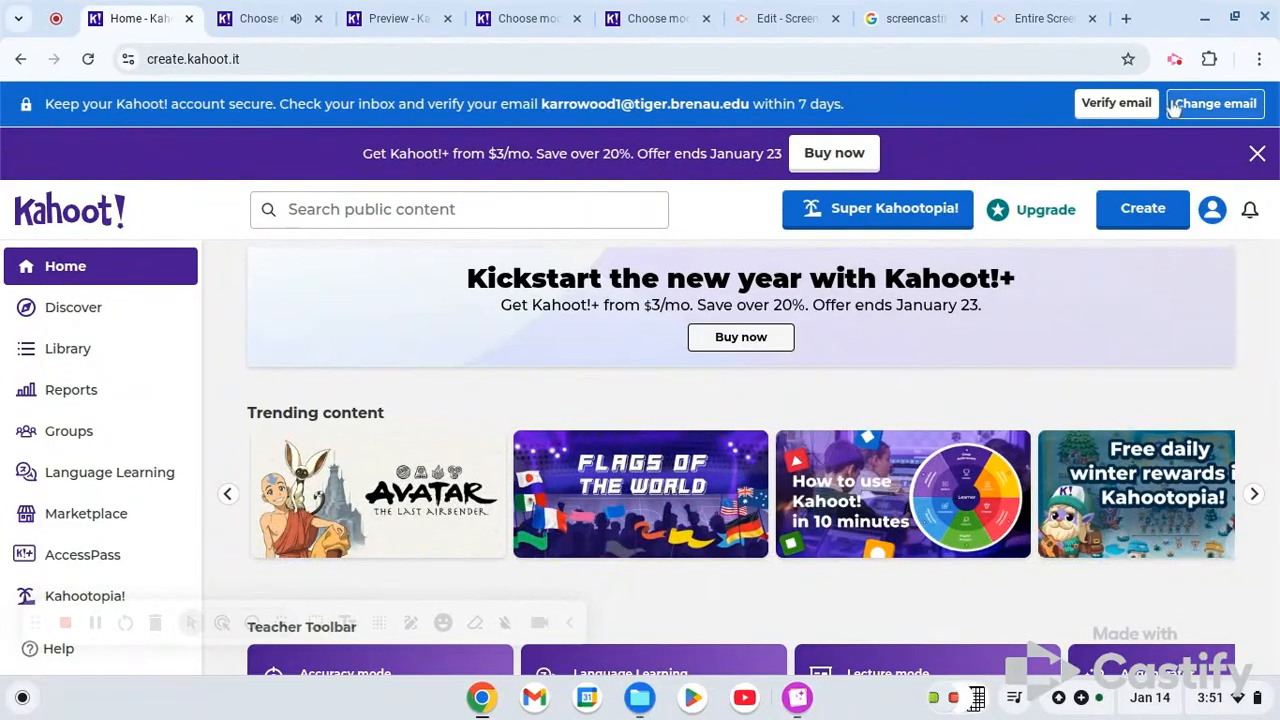
pyautogui.click(1175, 59)
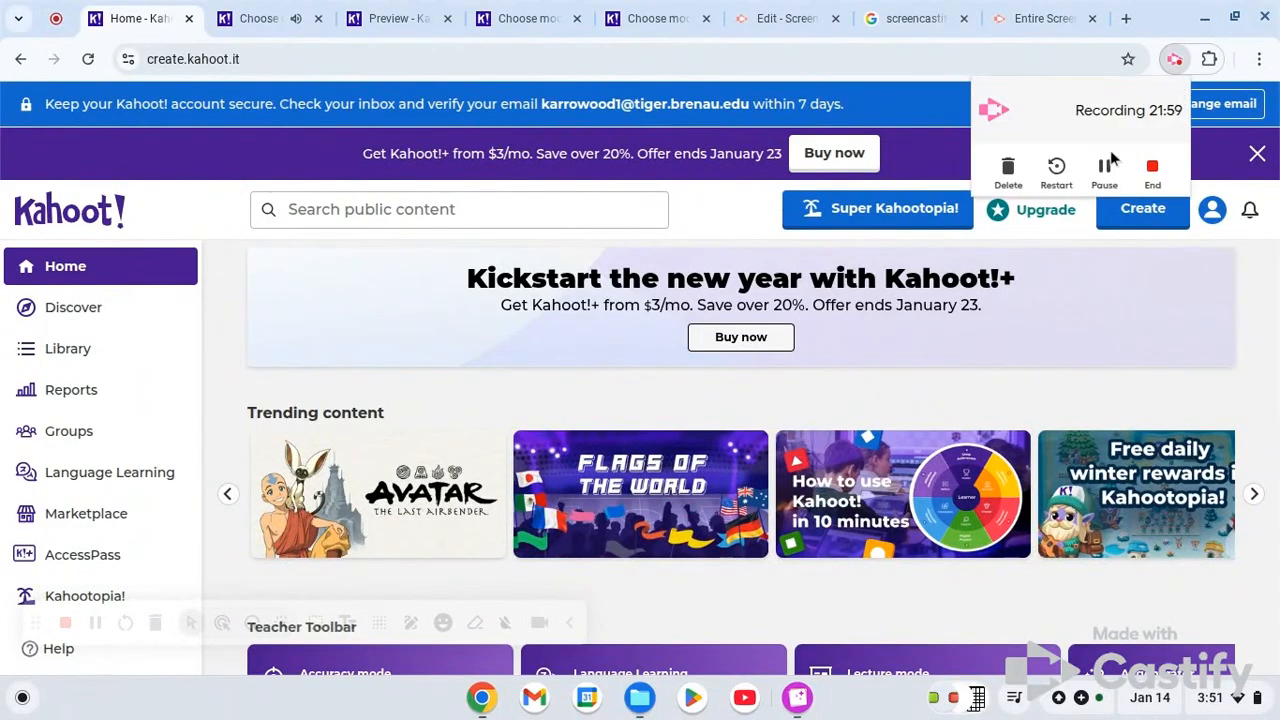